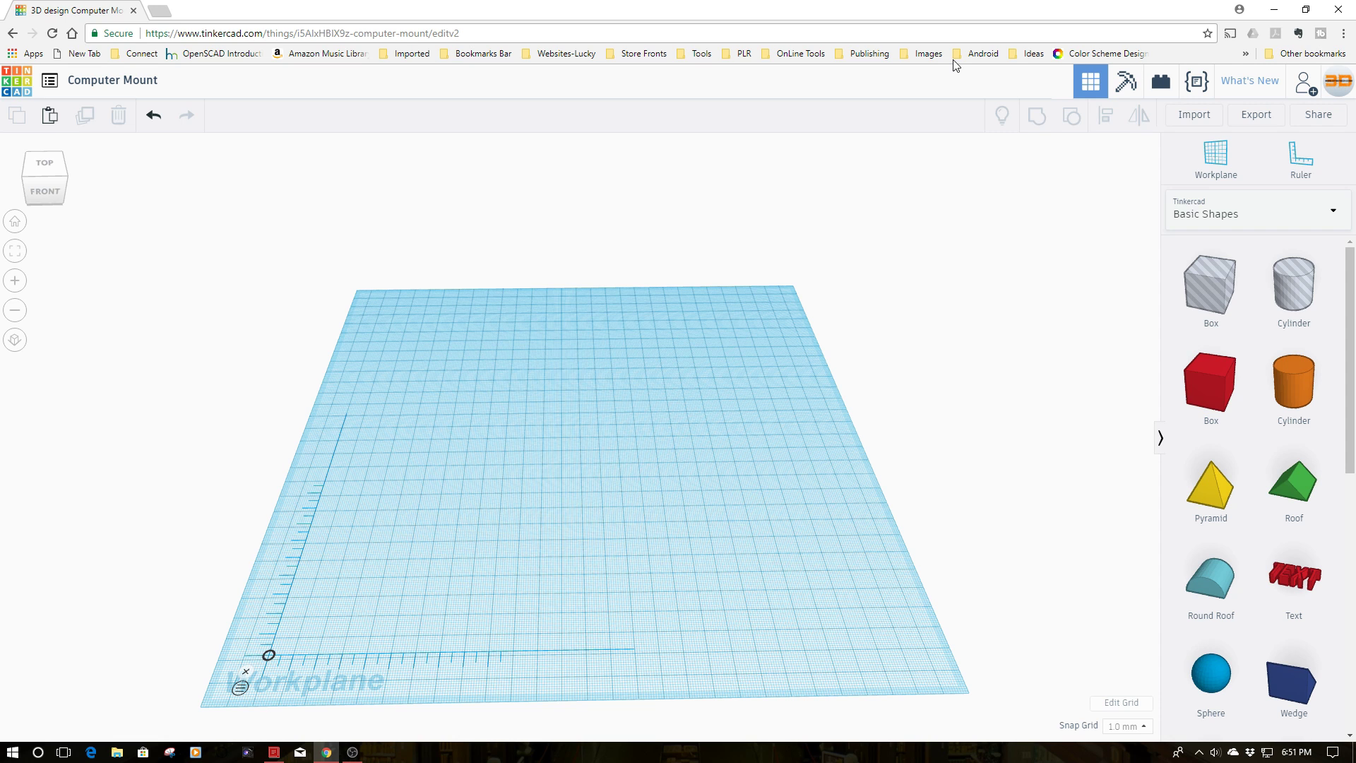
- Place a red box on the workplane and set its height to 260 mm
left_click(1208, 381)
left_click(553, 443)
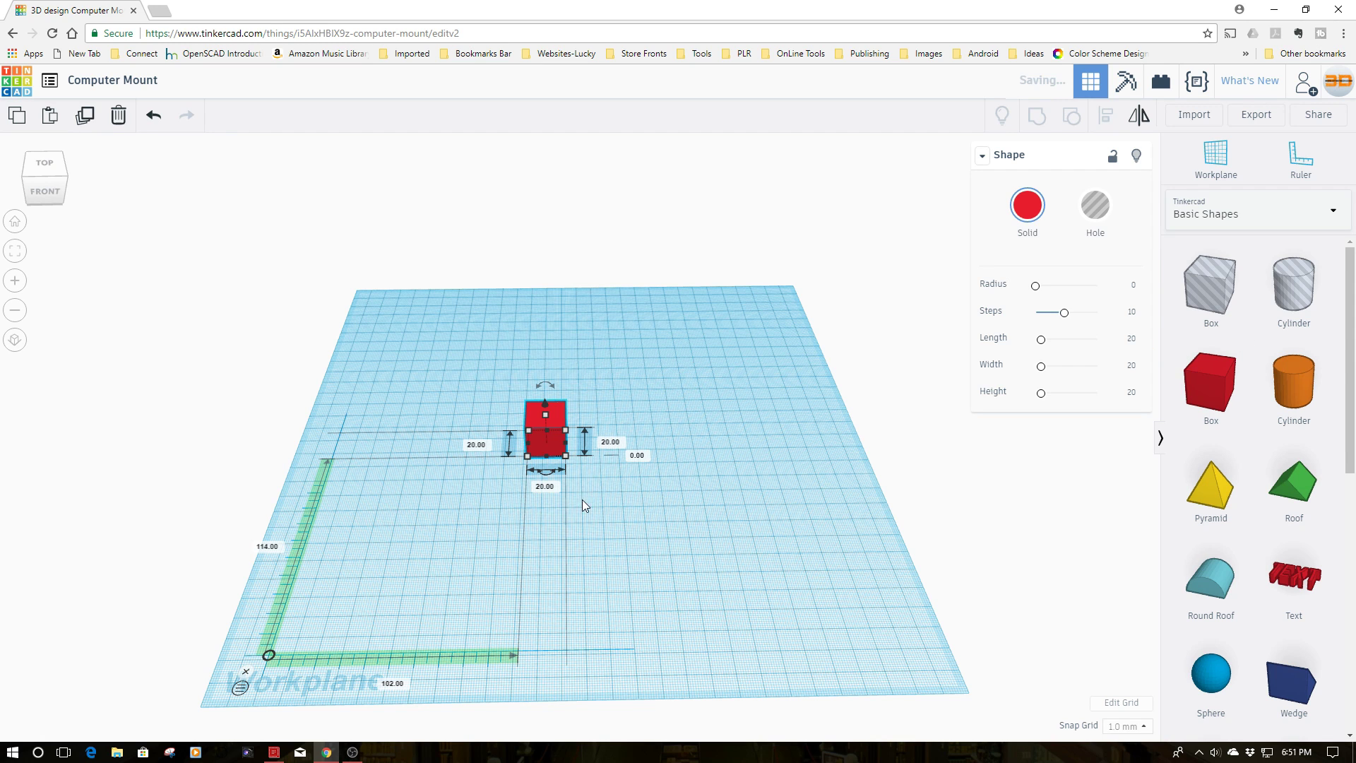
left_click(611, 443)
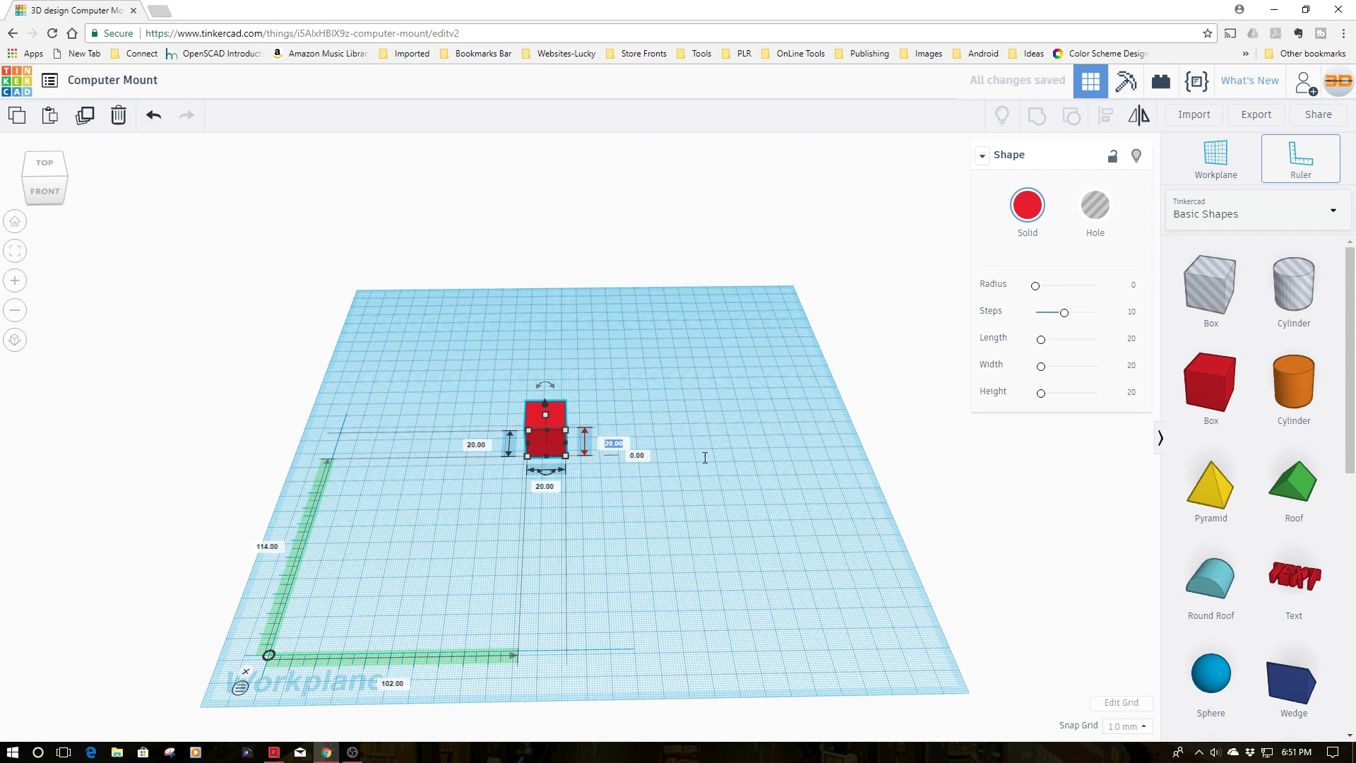
type("260")
key("Return")
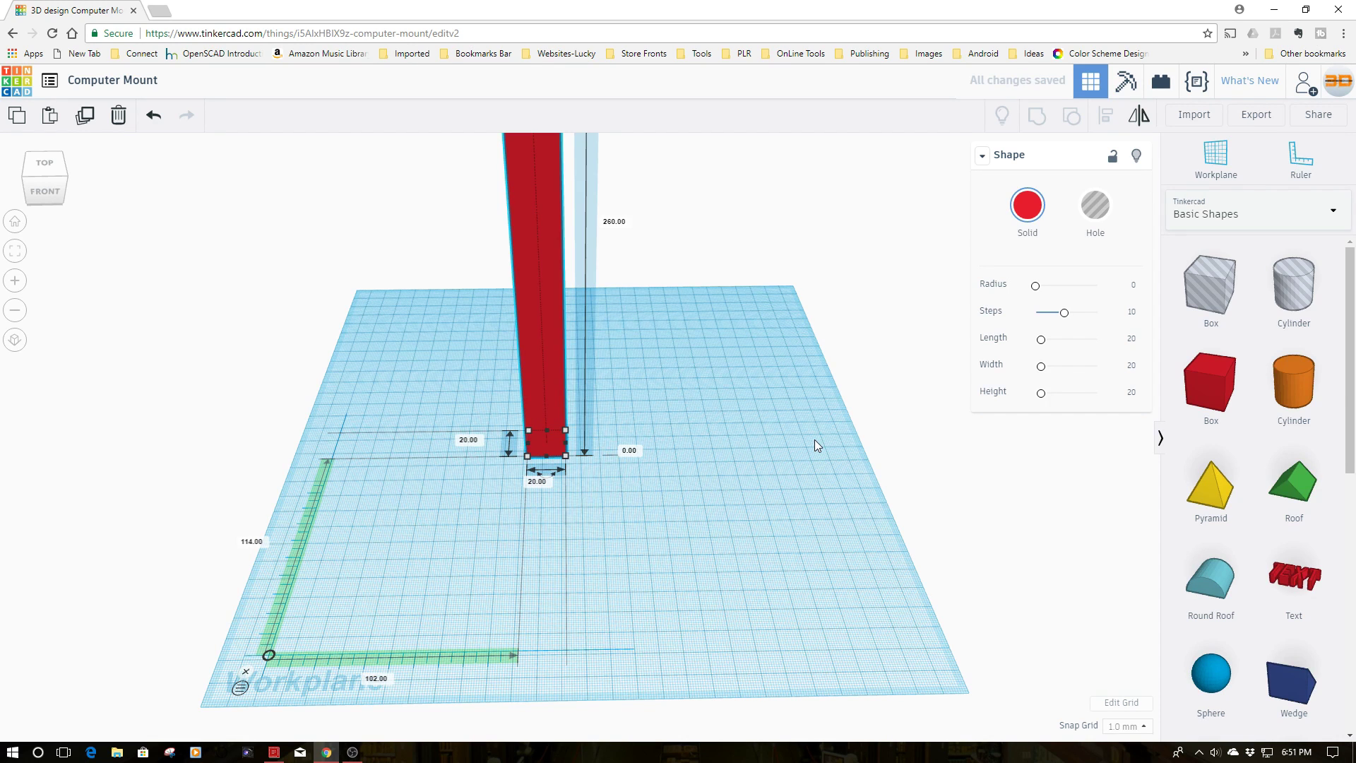
key("ctrl+z")
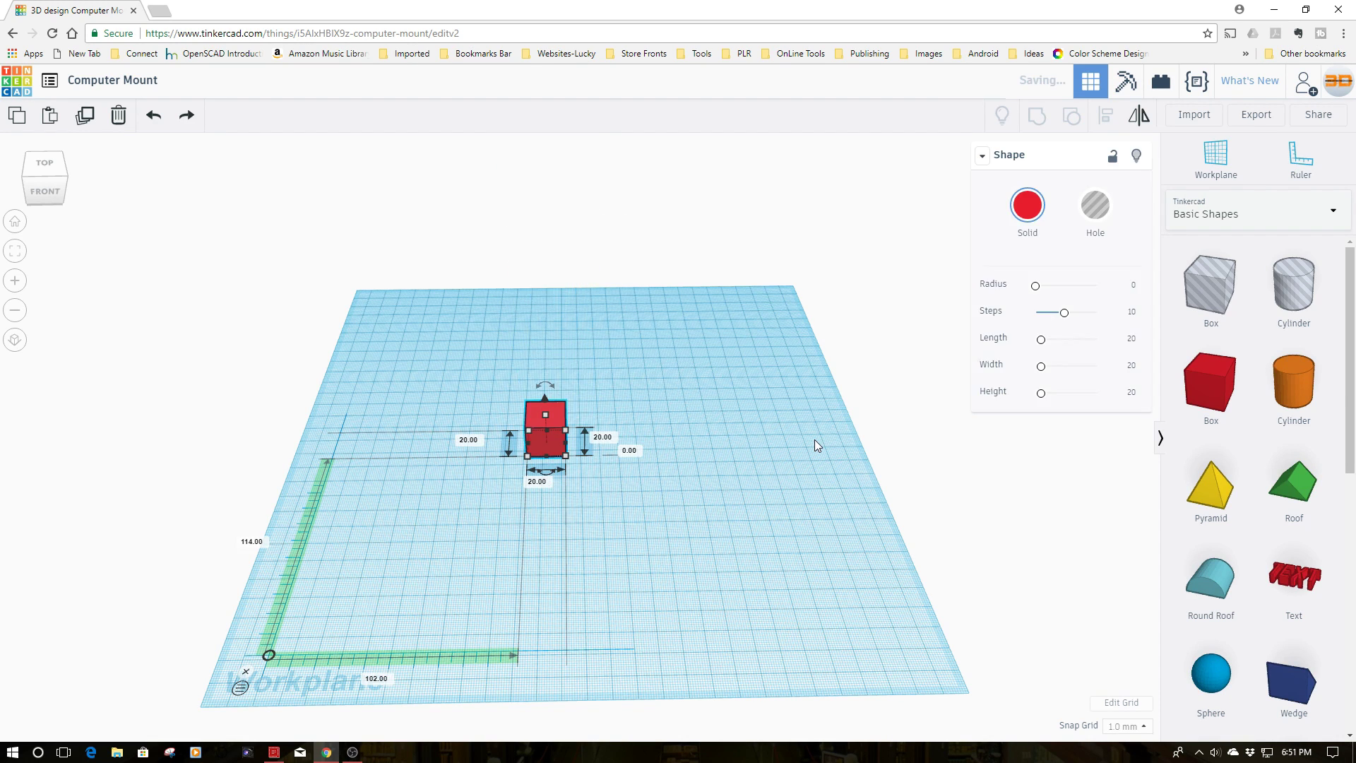
left_click(468, 440)
type("260")
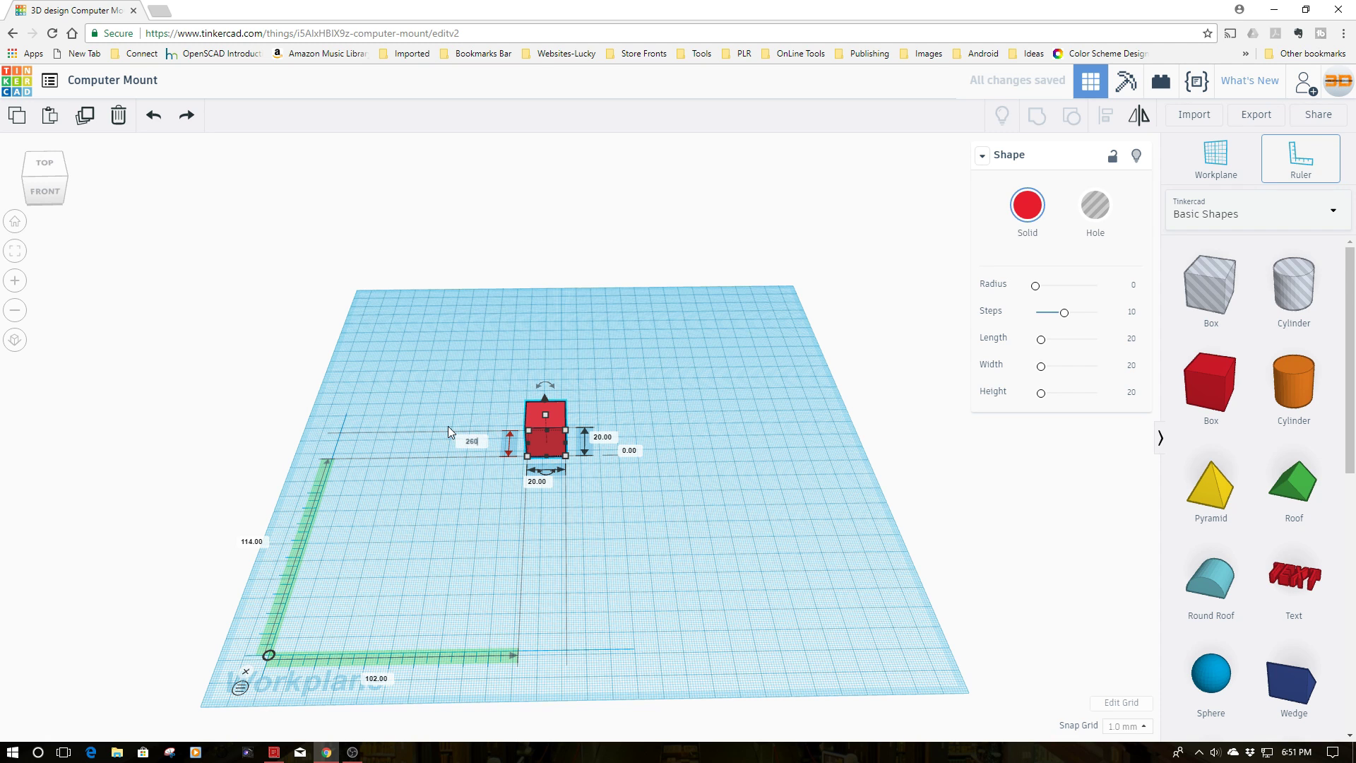
key("Return")
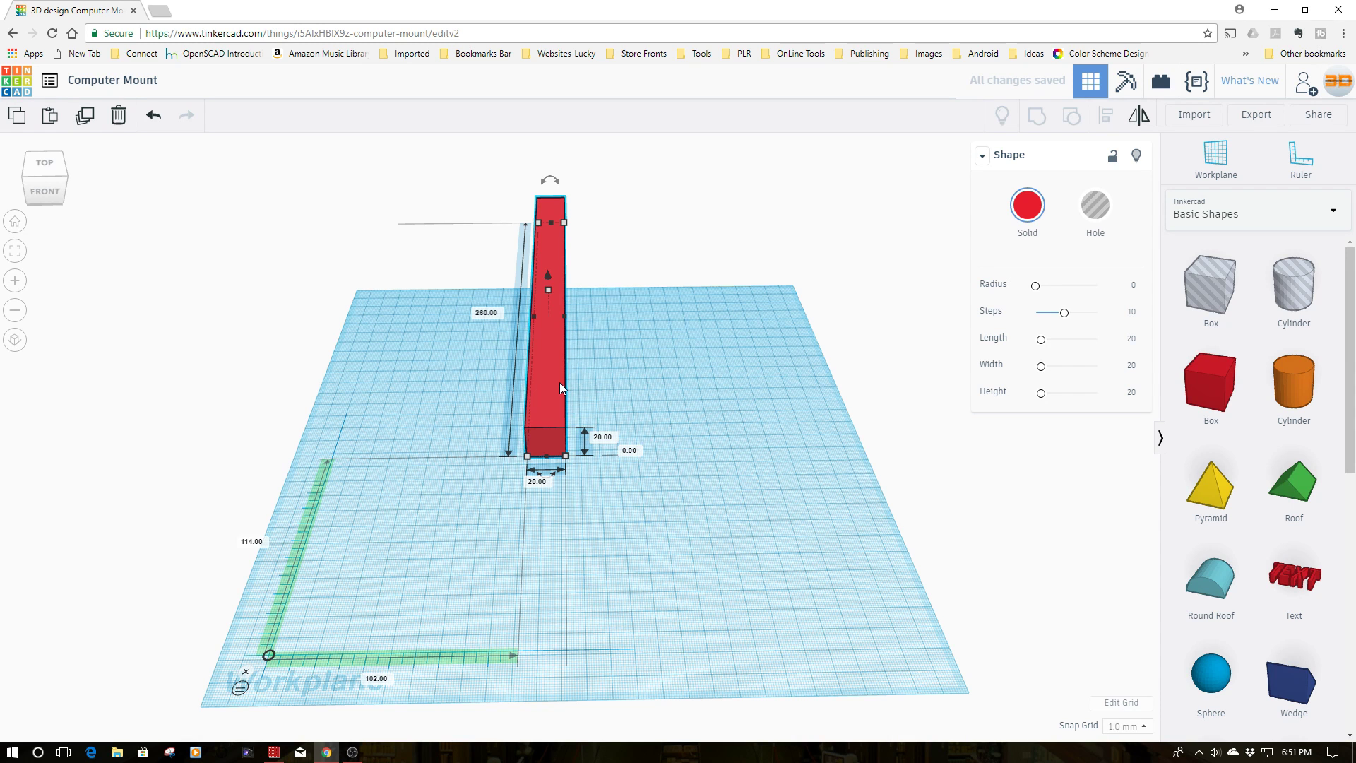
left_click_drag(562, 387, 638, 478)
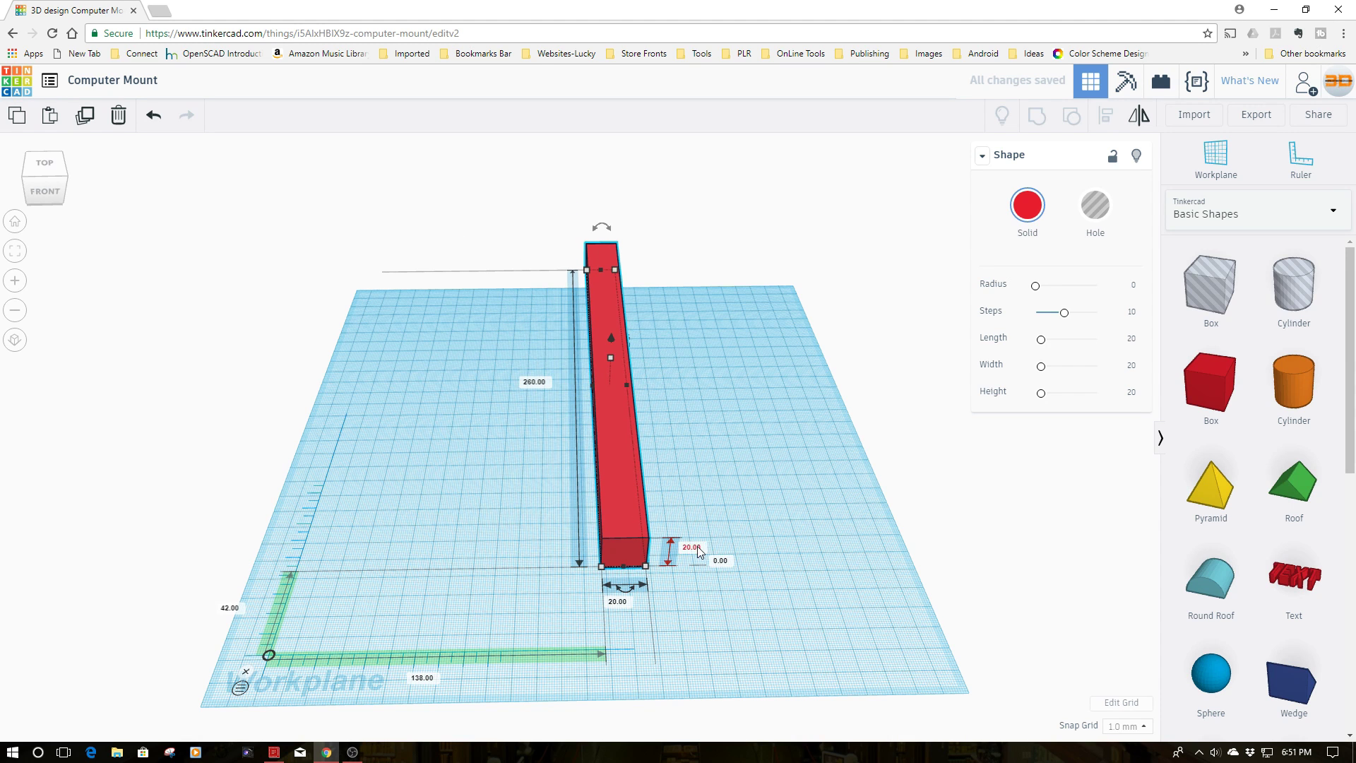
- Resize the box to 150 mm long and 104 mm wide, then move it toward the front-left corner
left_click(689, 548)
type("150")
key("Return")
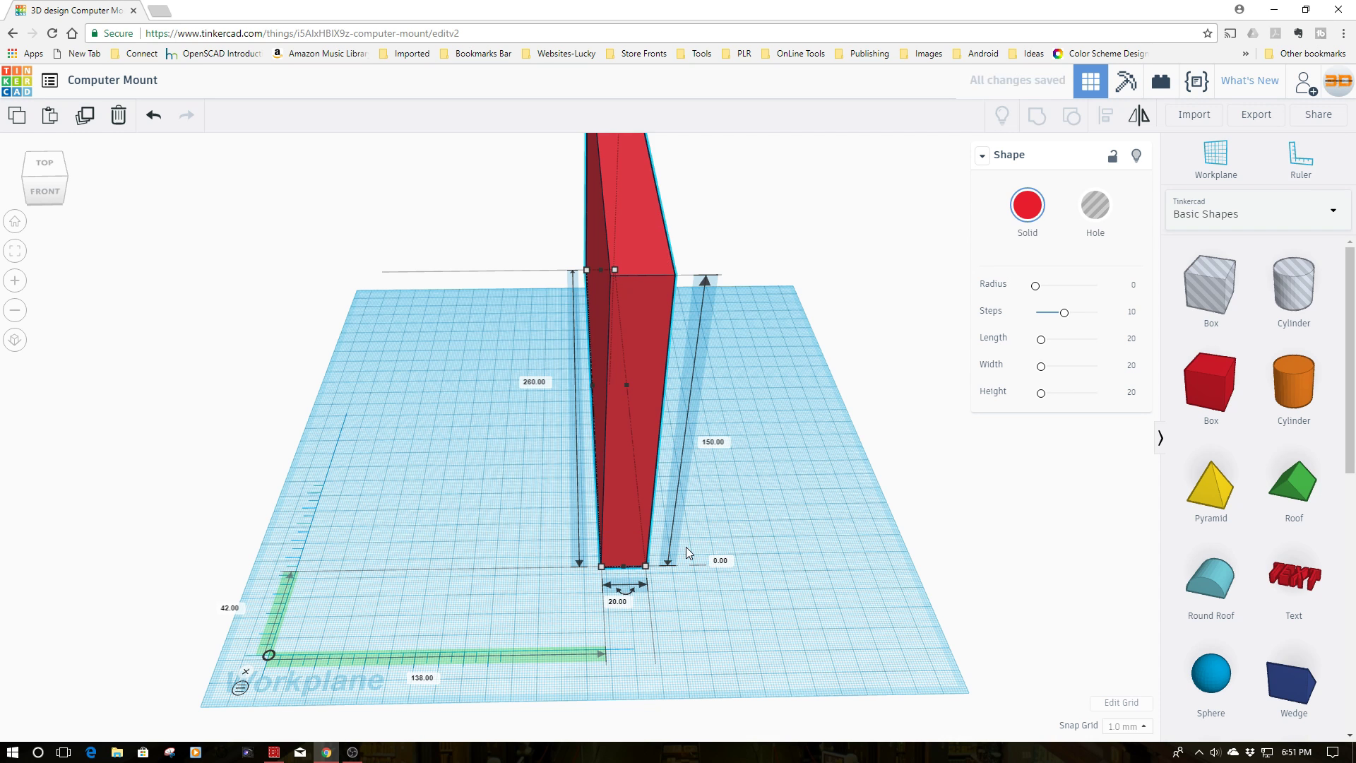
left_click(616, 602)
type("104")
key("Return")
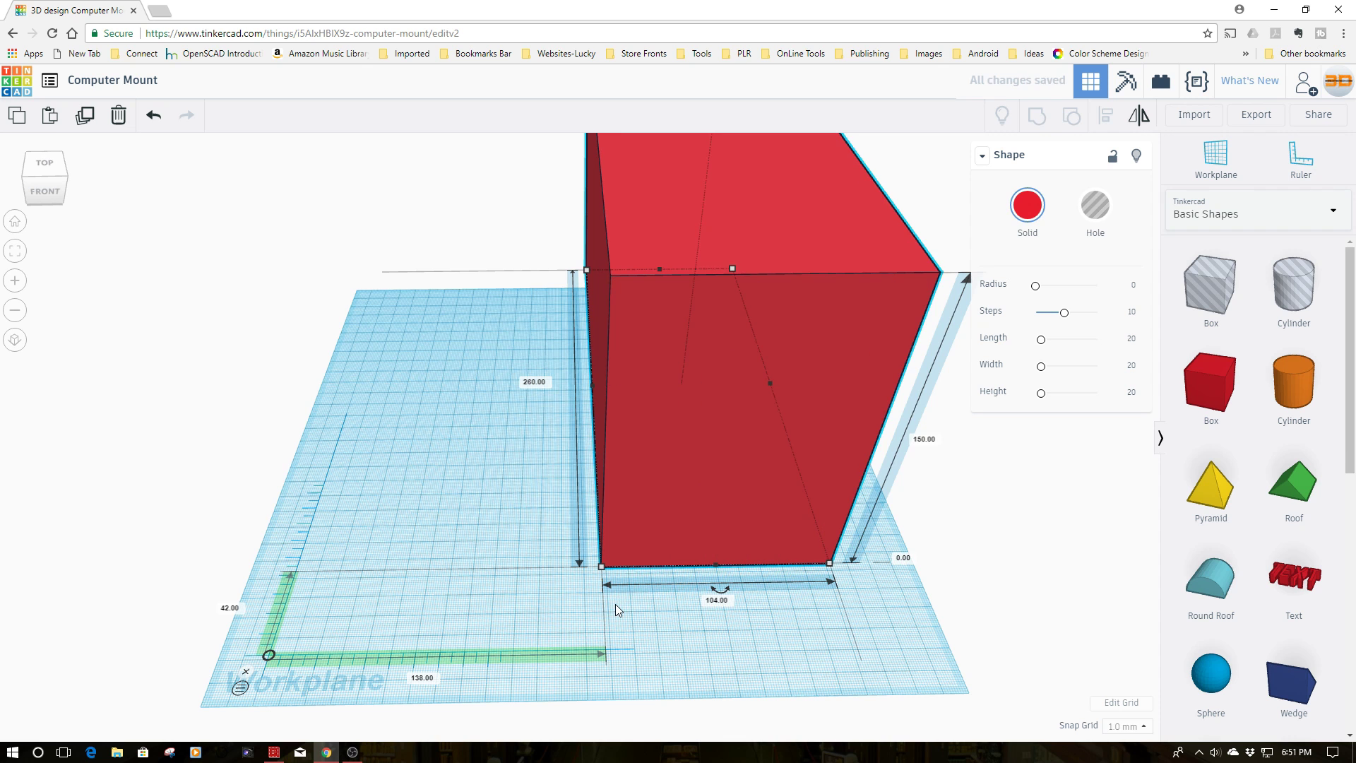
scroll(607, 608, "down", 3)
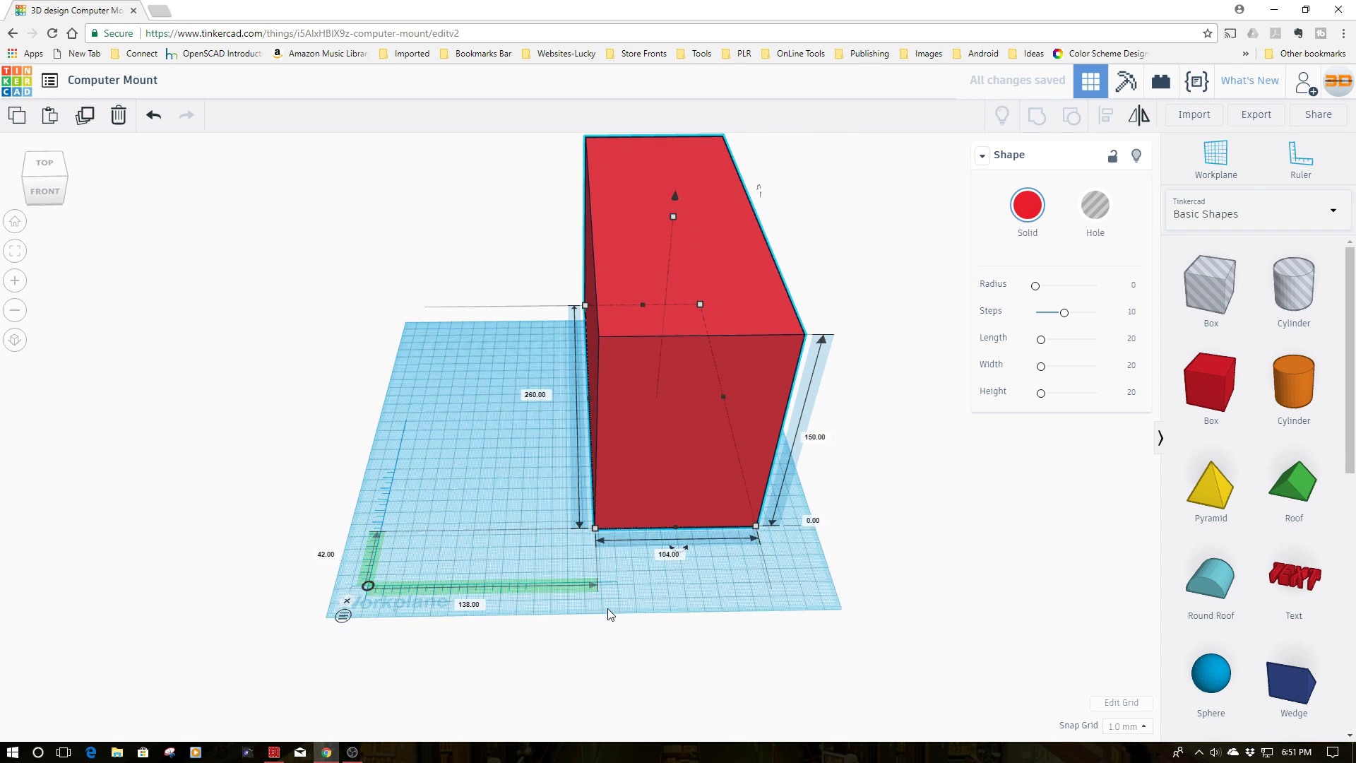
left_click_drag(612, 399, 590, 400)
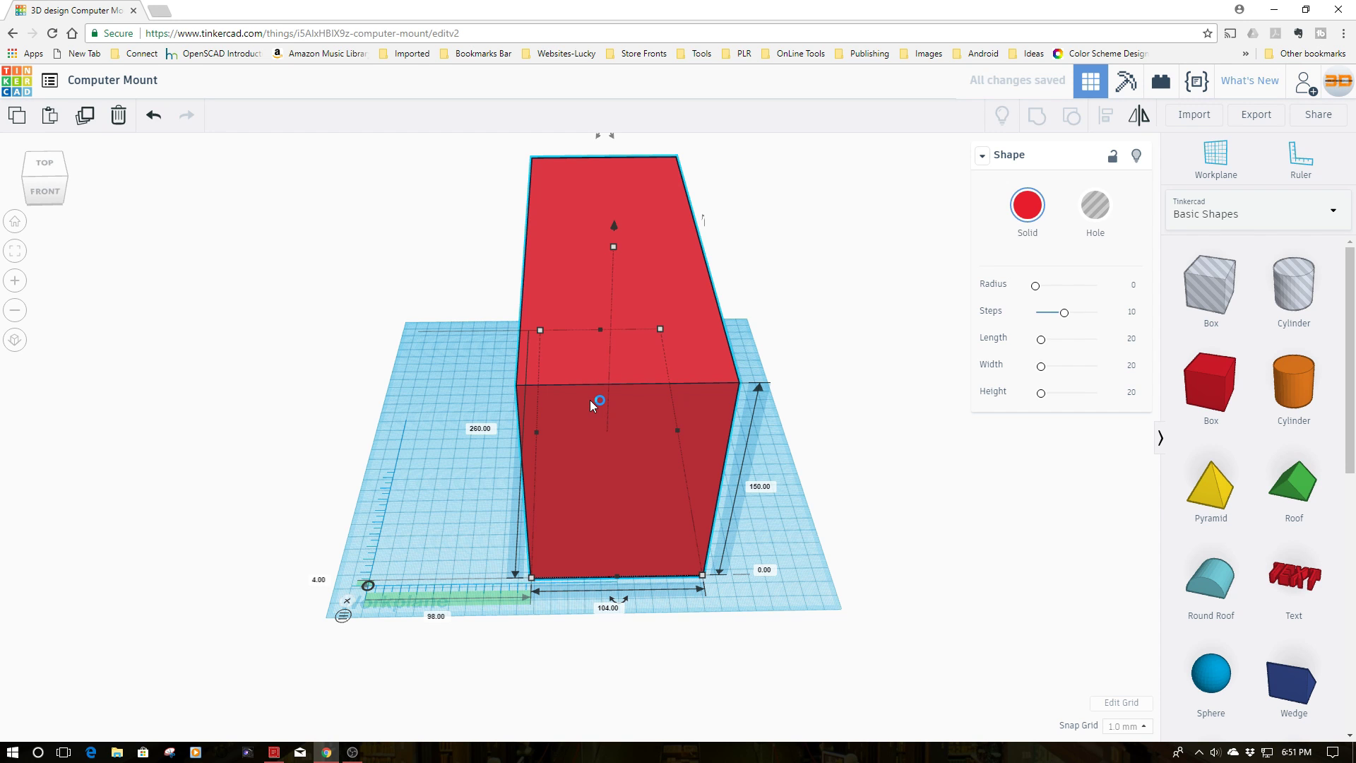
- Duplicate the box, move the copy aside, and widen the original to 114 mm
key("ctrl+v")
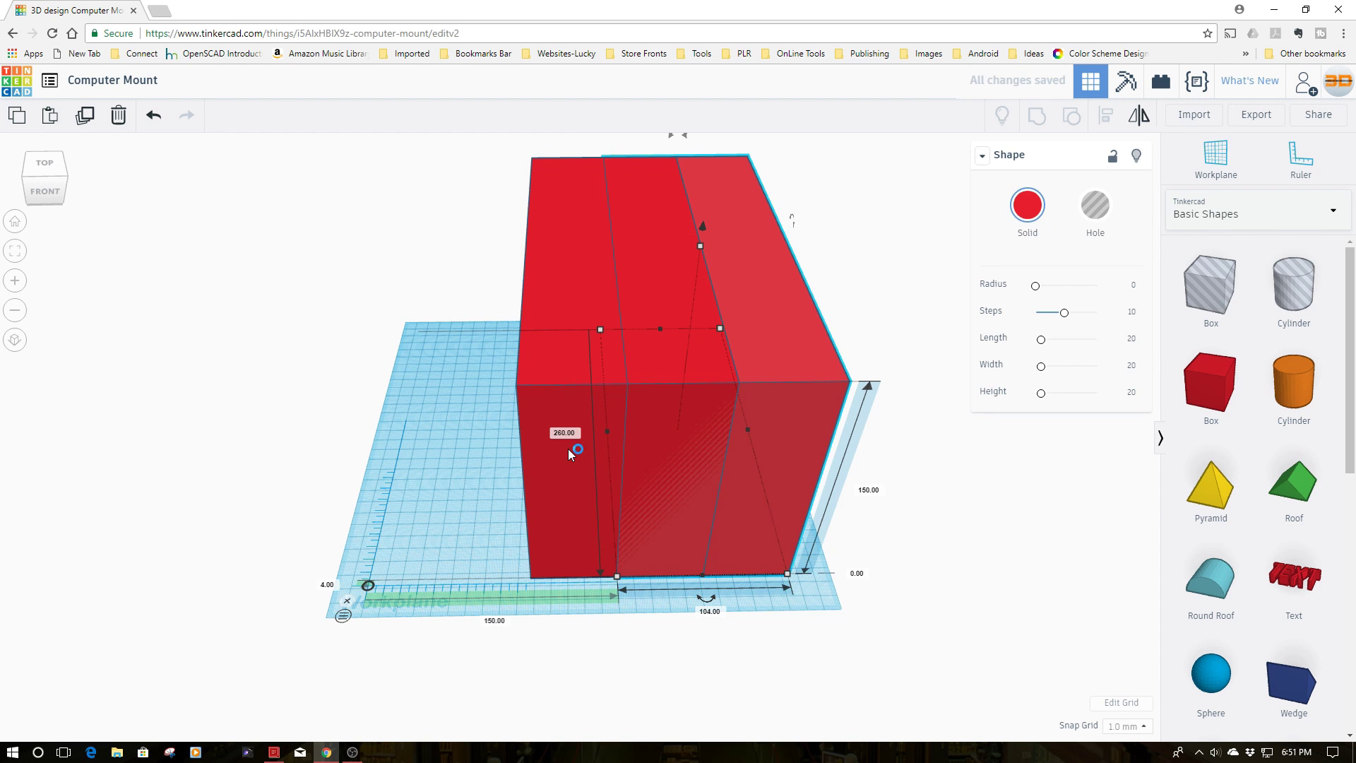
left_click_drag(569, 449, 209, 424)
left_click(658, 471)
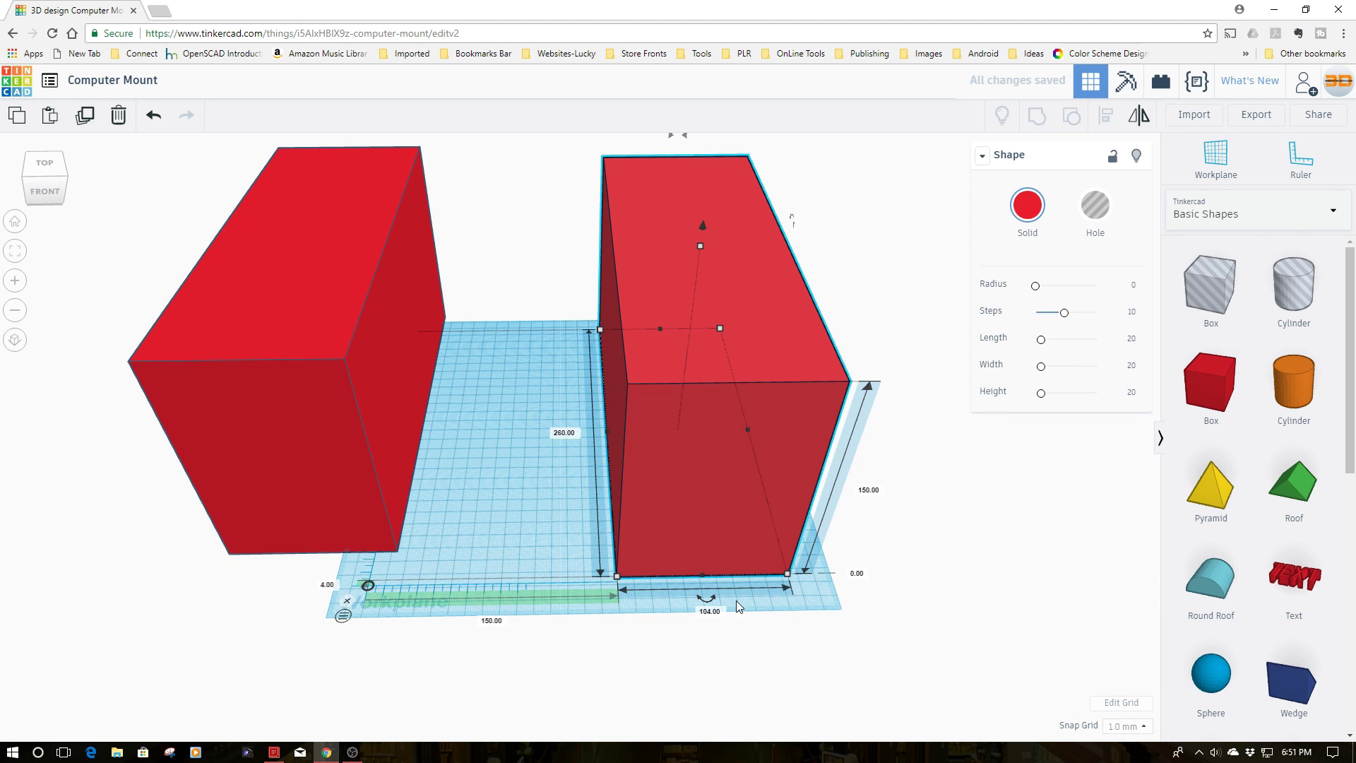
left_click(710, 612)
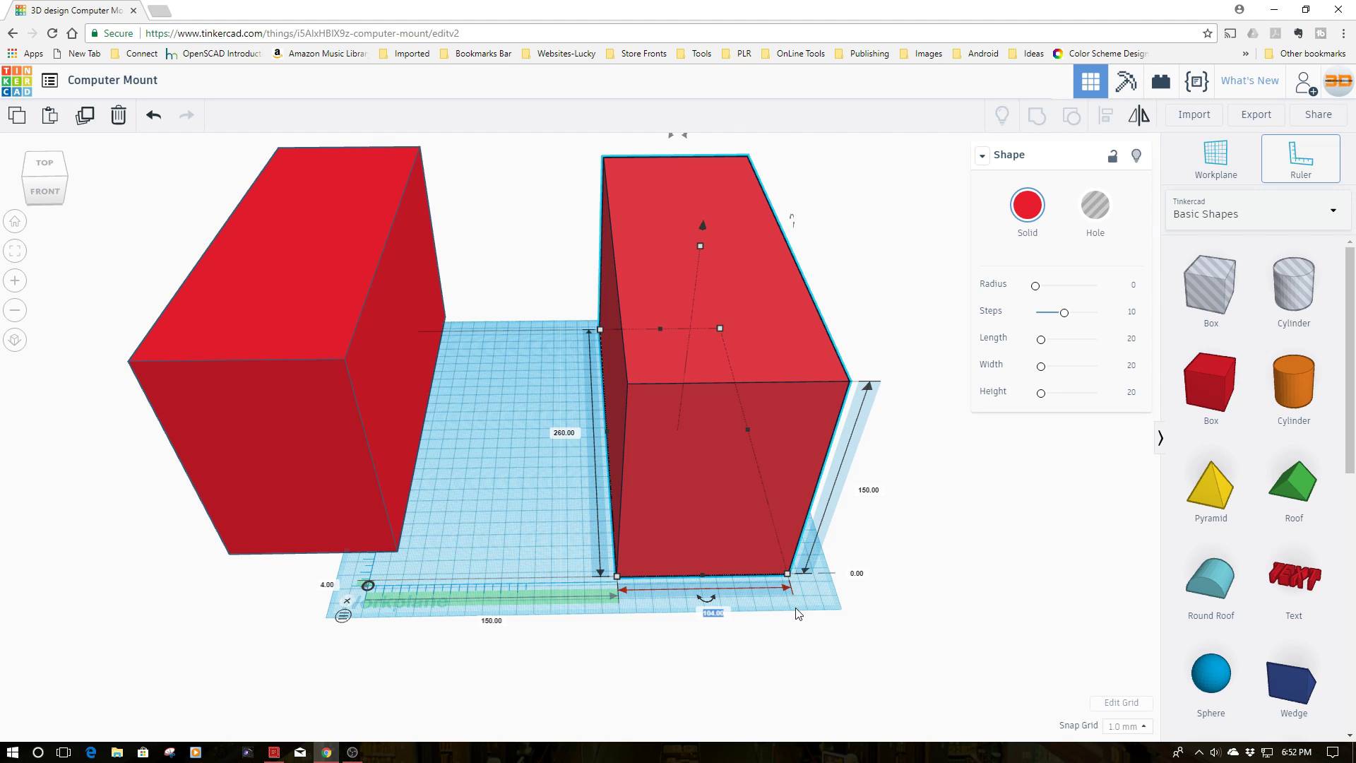
type("114")
key("Return")
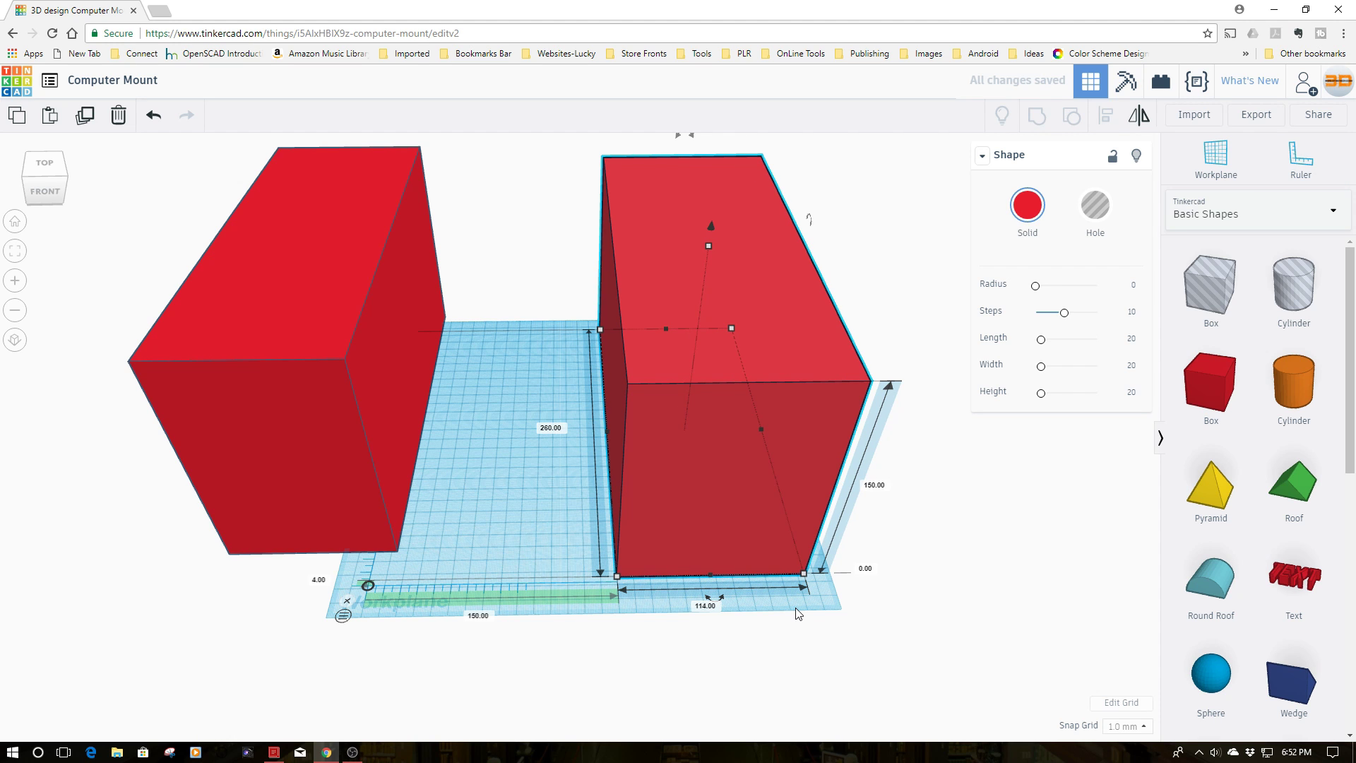
- Raise the original box's height to 265 mm
right_click_drag(750, 496, 561, 435)
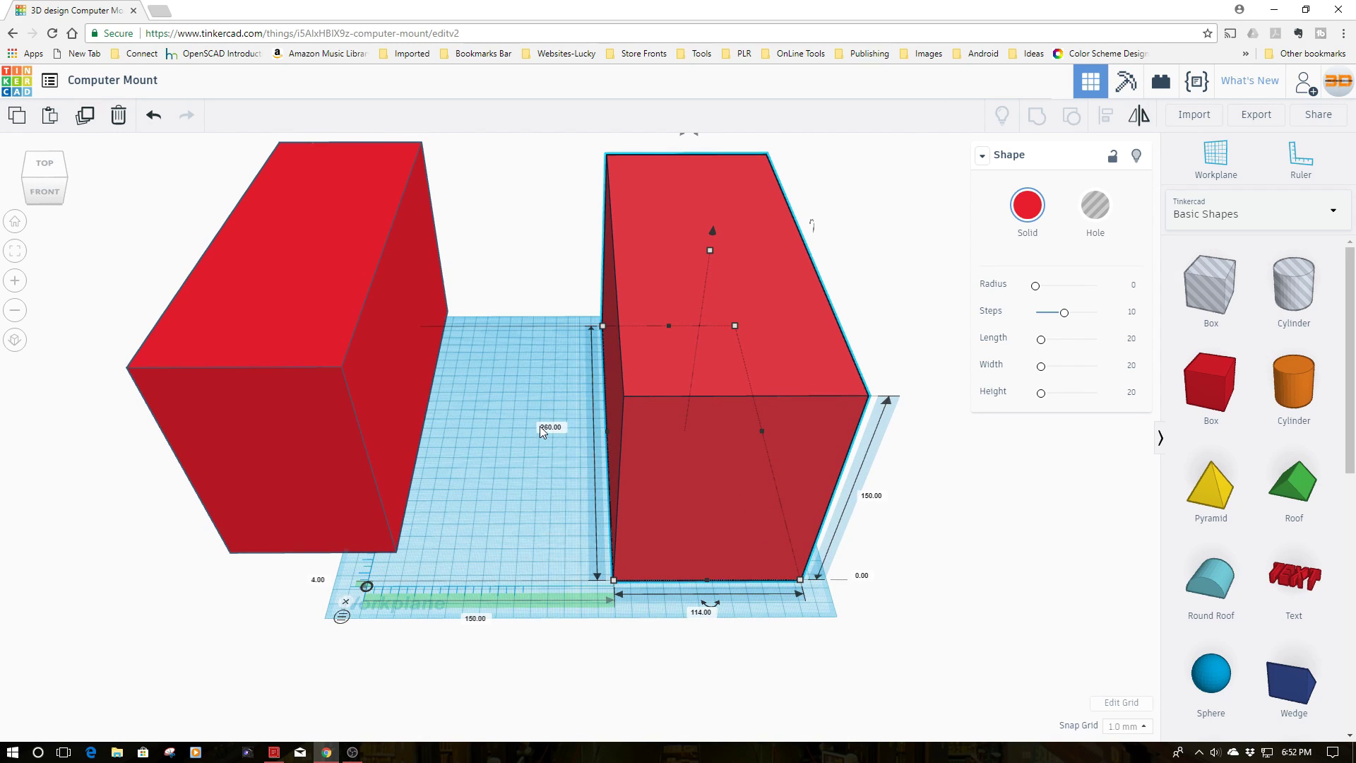
left_click(541, 427)
type("265")
key("Return")
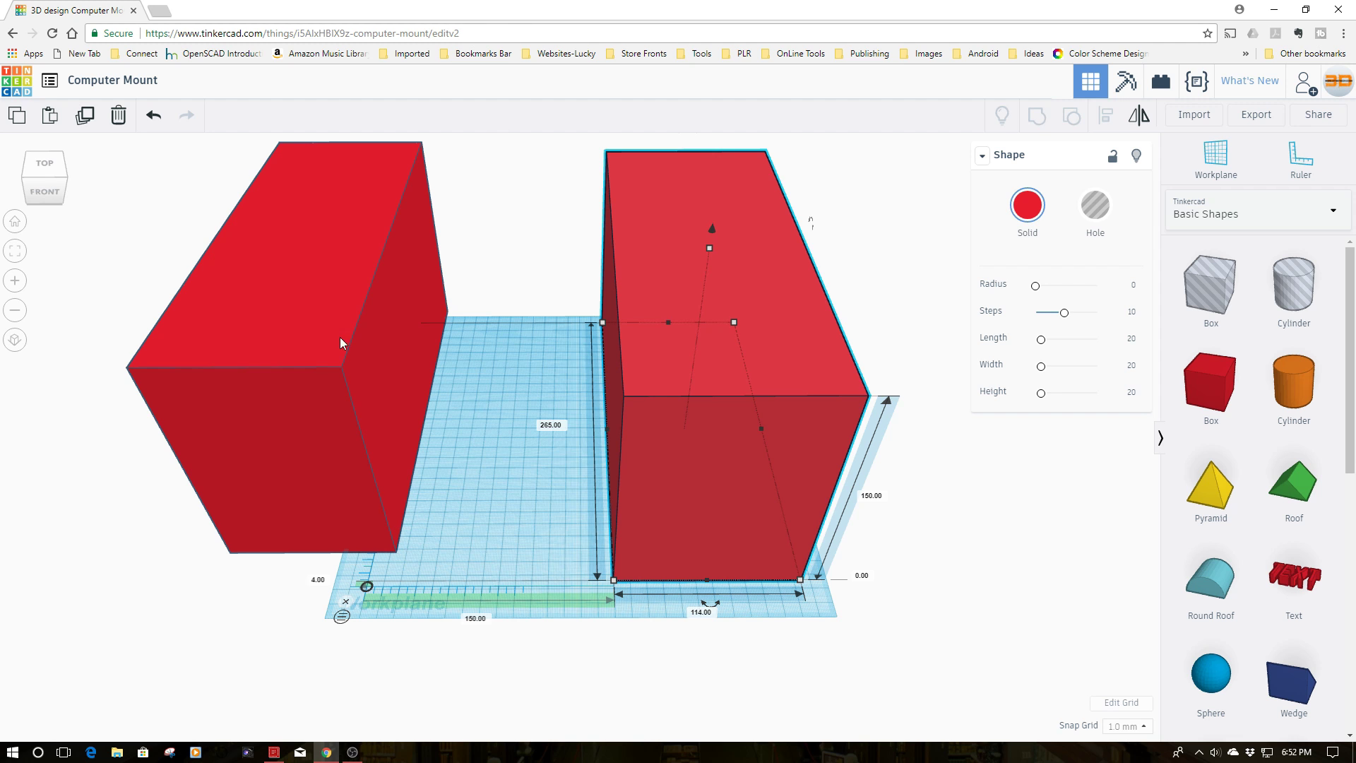
- Turn the copied box into a hole and lengthen it from 150 to 160 mm
left_click(321, 411)
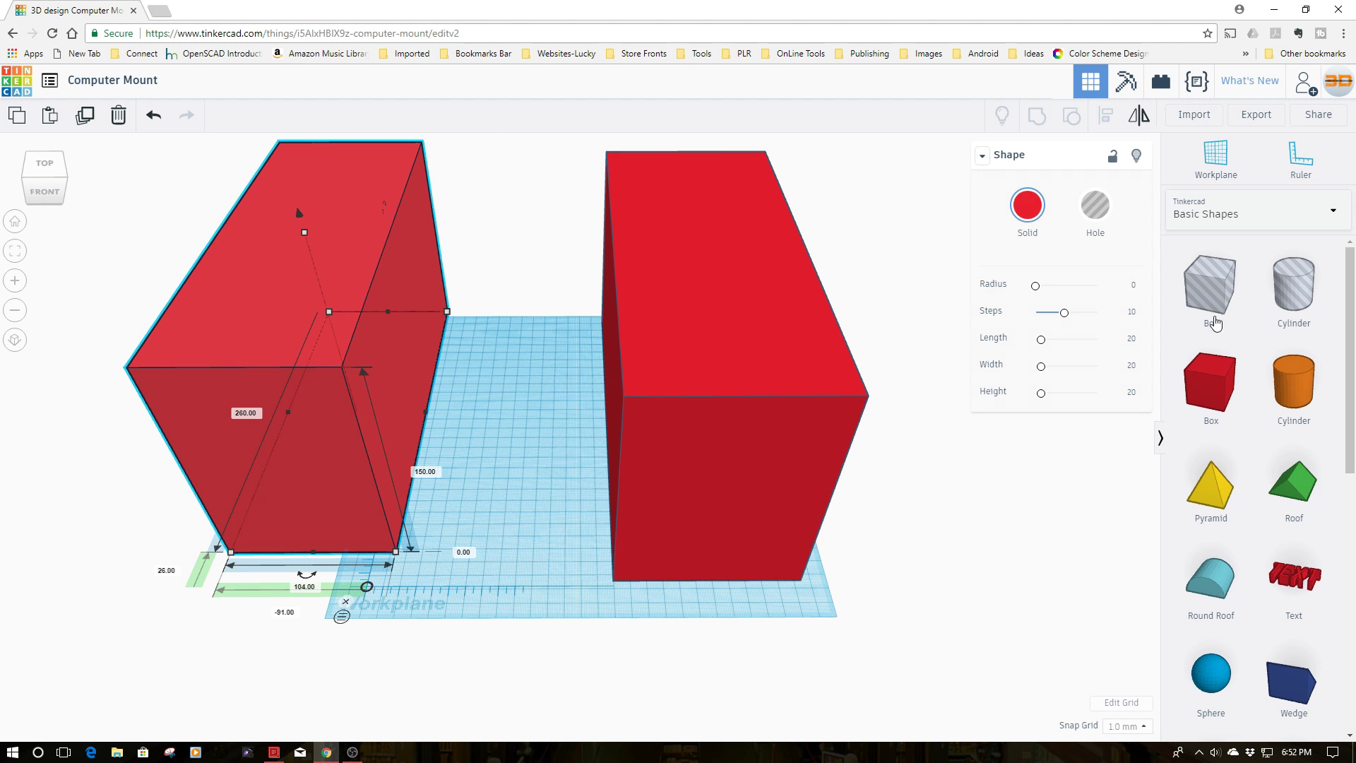
left_click(1095, 211)
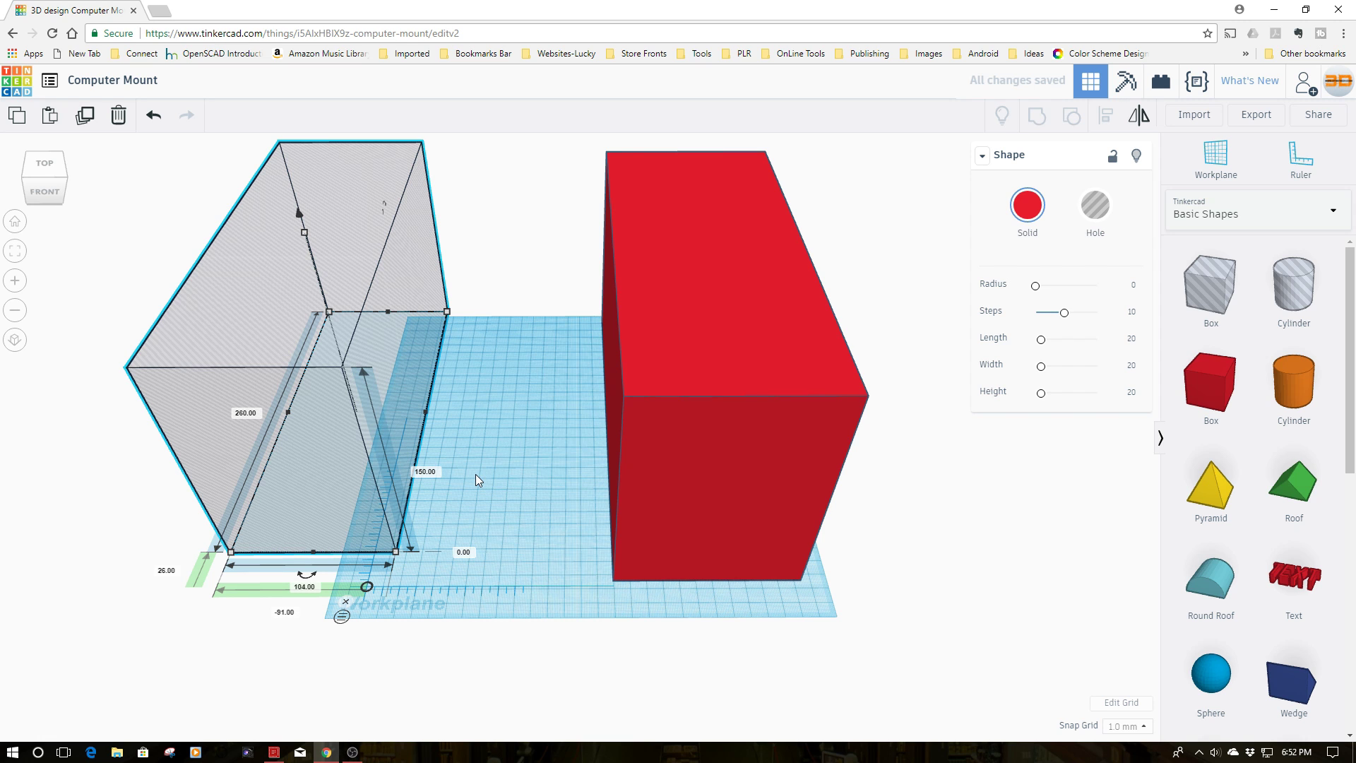
left_click(428, 471)
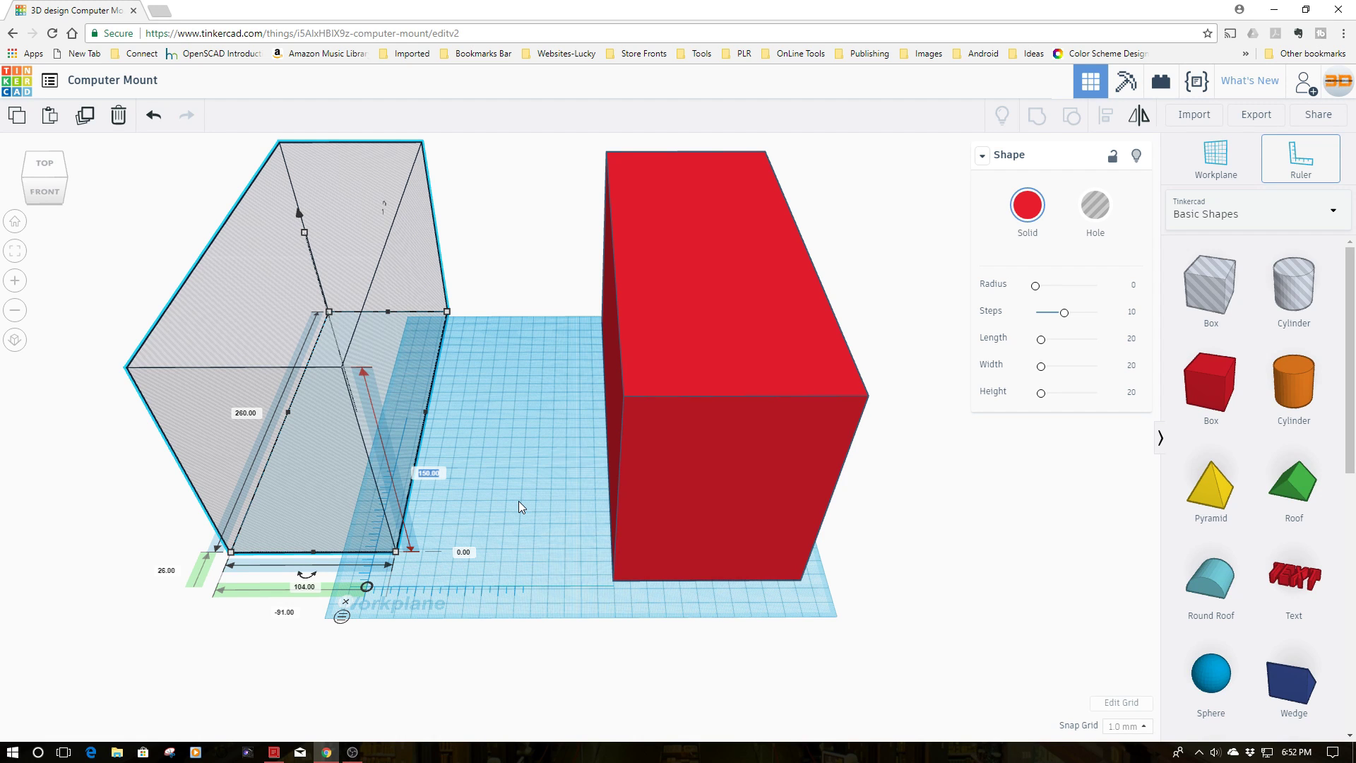
type("160")
key("Return")
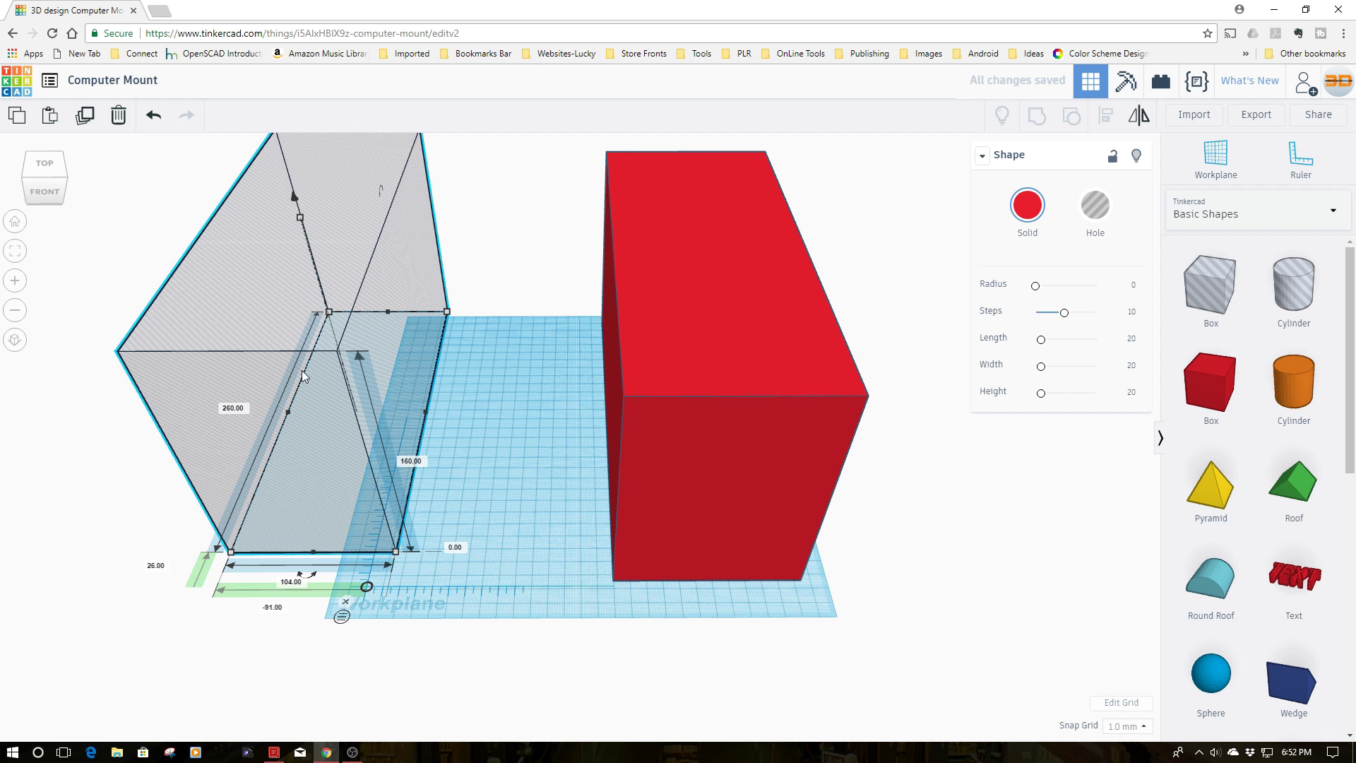
- Move the hole into the red box and centre them with Align
left_click_drag(303, 370, 780, 385)
left_click_drag(414, 189, 1040, 459)
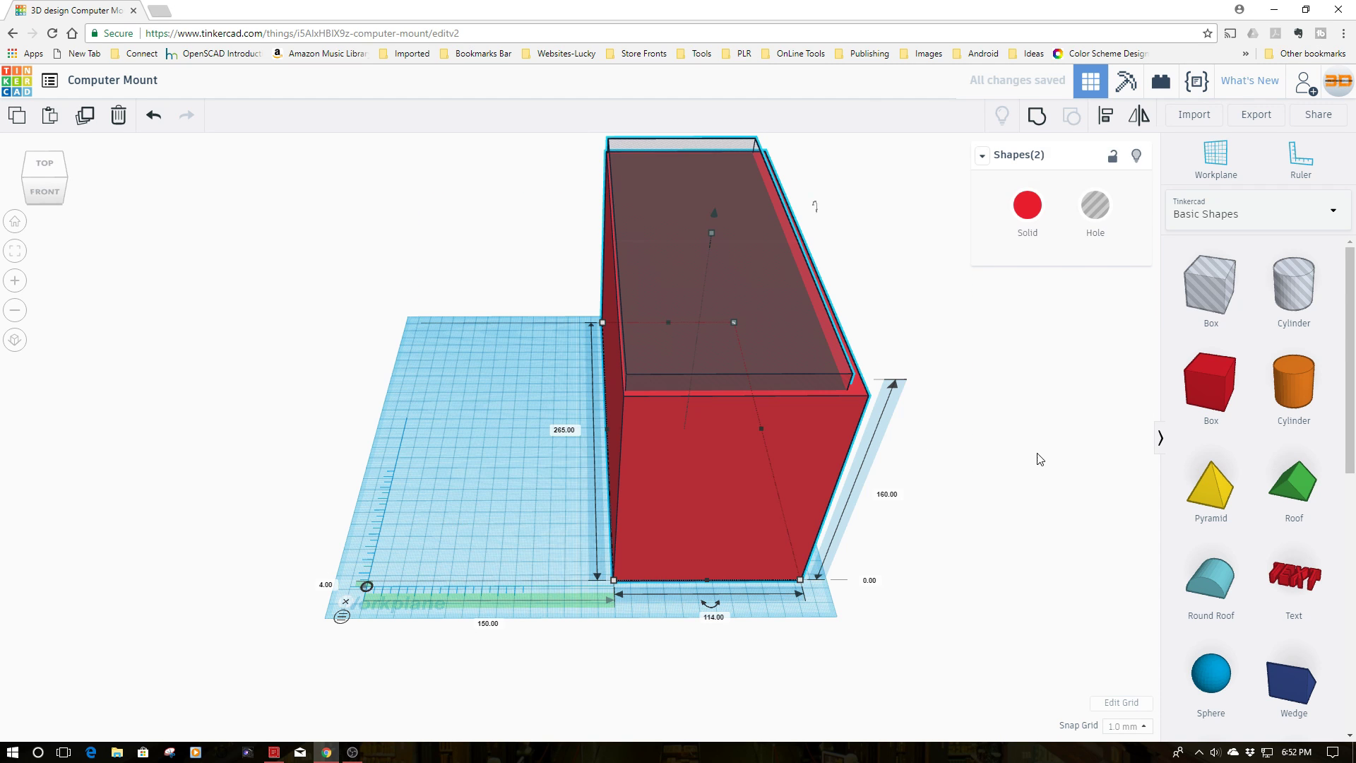
left_click(1106, 117)
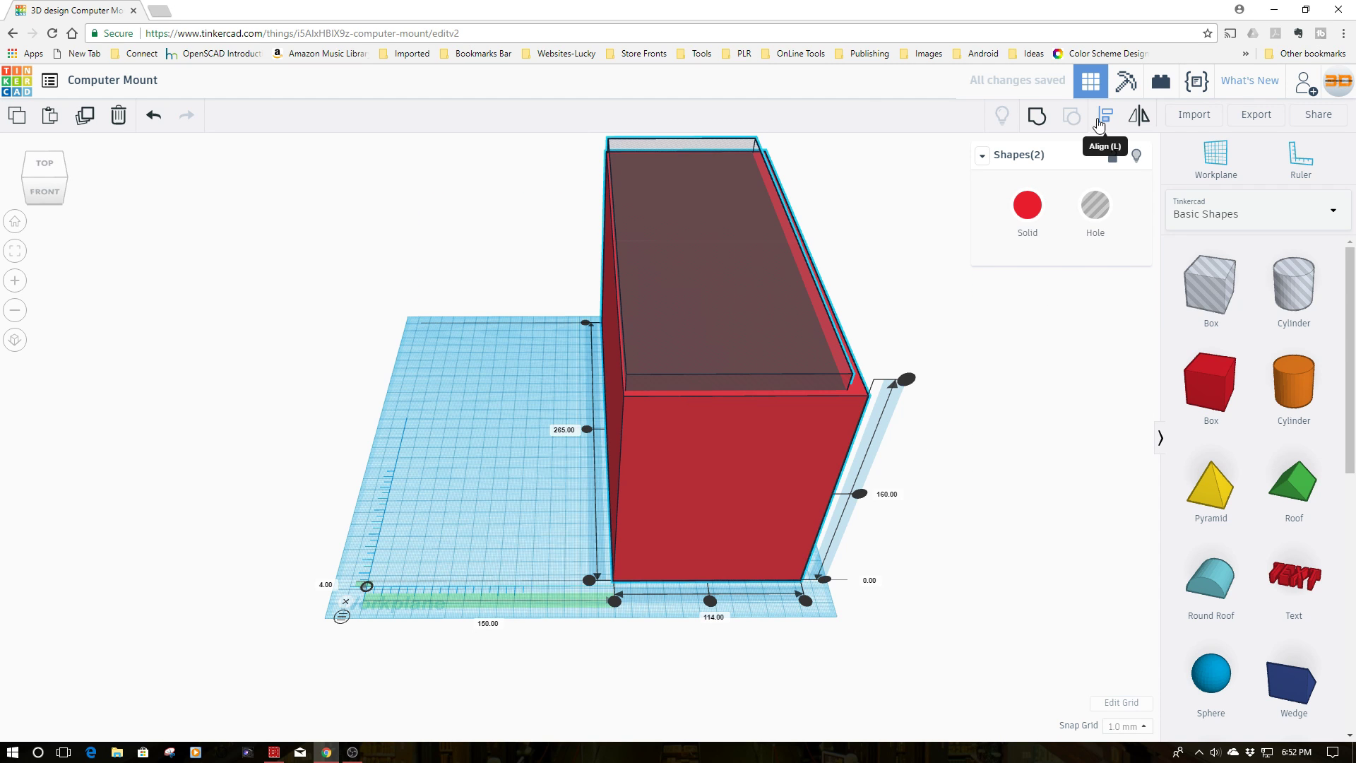
left_click(710, 601)
left_click(887, 645)
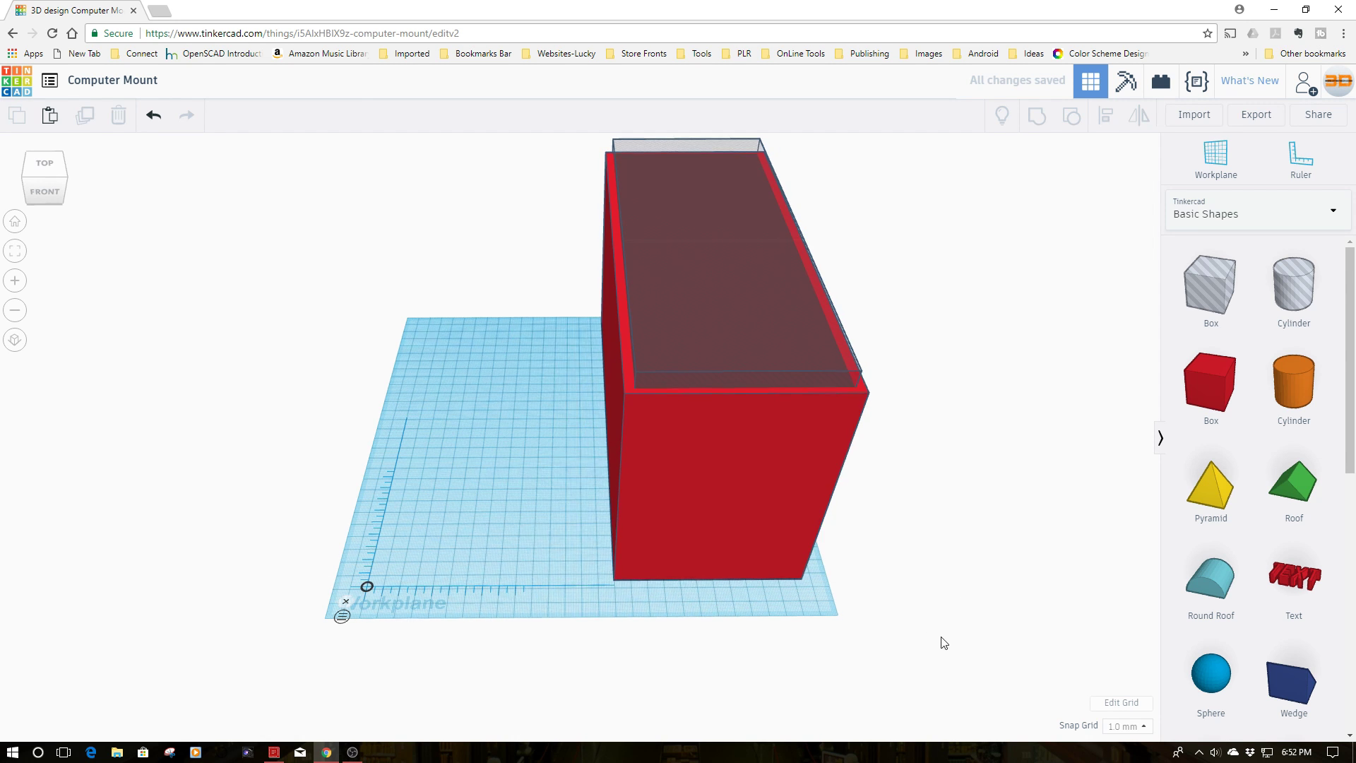
- Place the ruler at the red box's front-left corner
right_click_drag(939, 645, 938, 661)
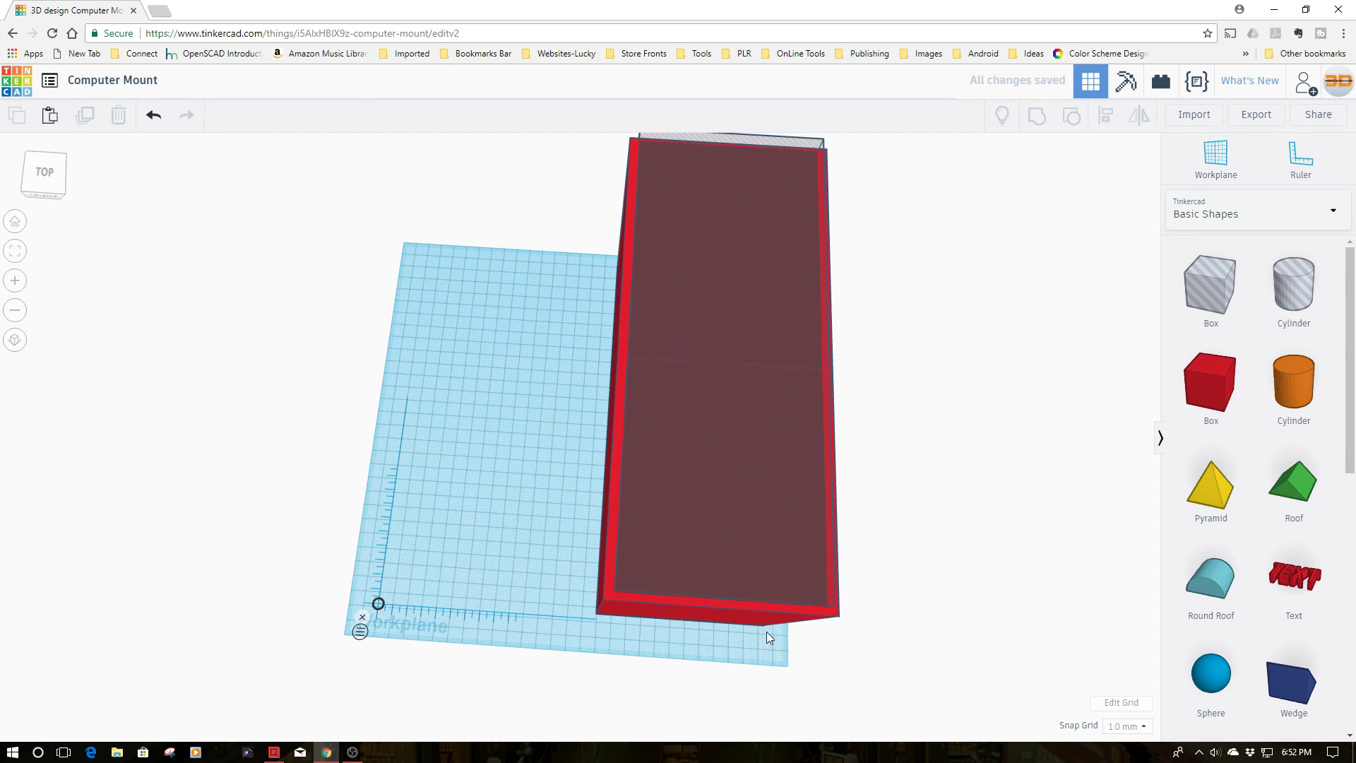
left_click(715, 613)
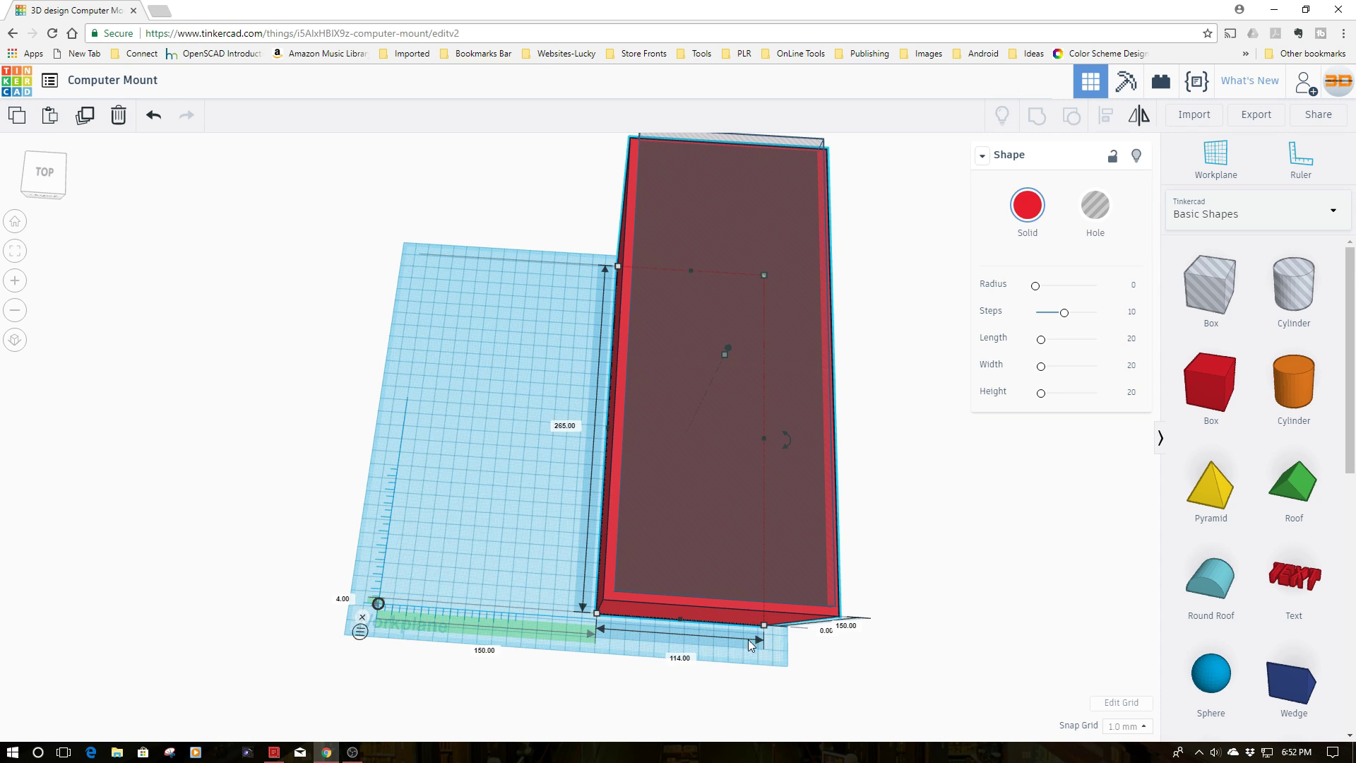
right_click_drag(748, 638, 810, 671)
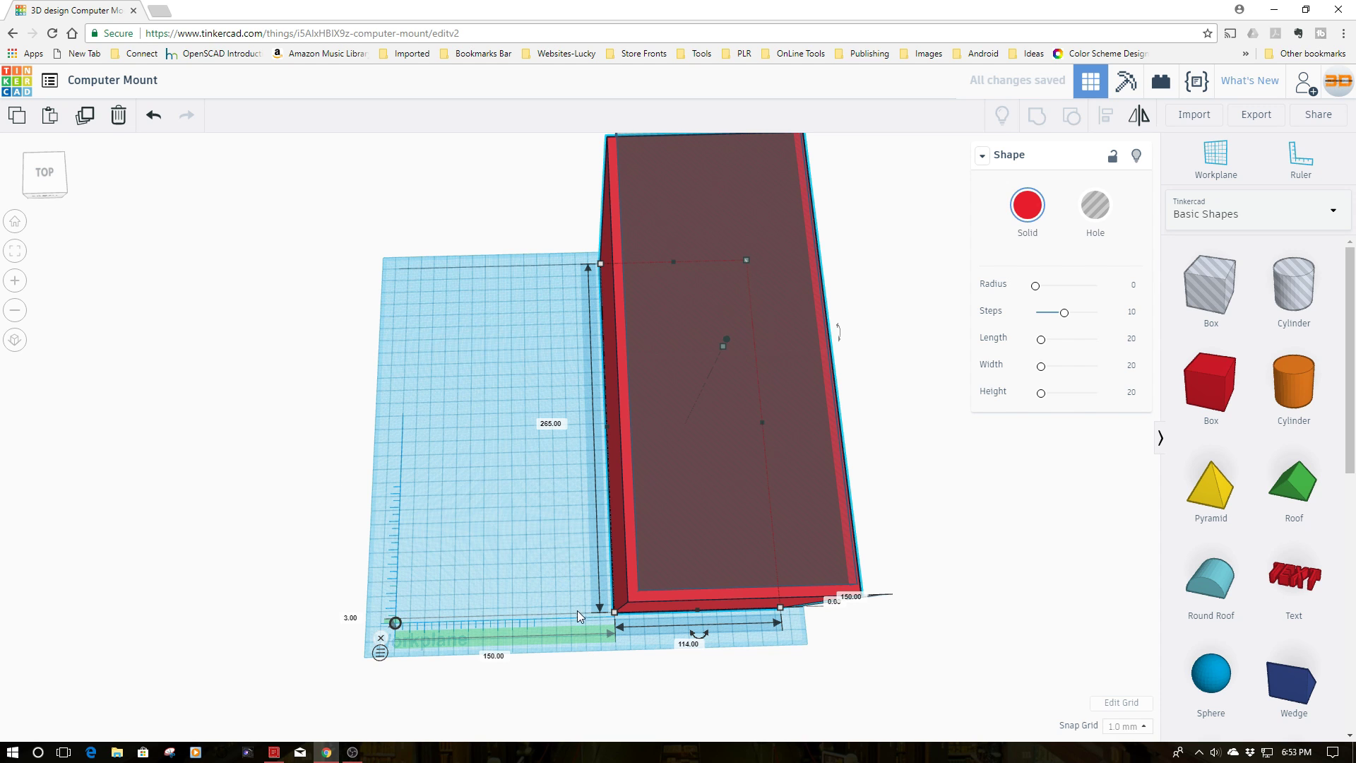
left_click_drag(395, 623, 614, 613)
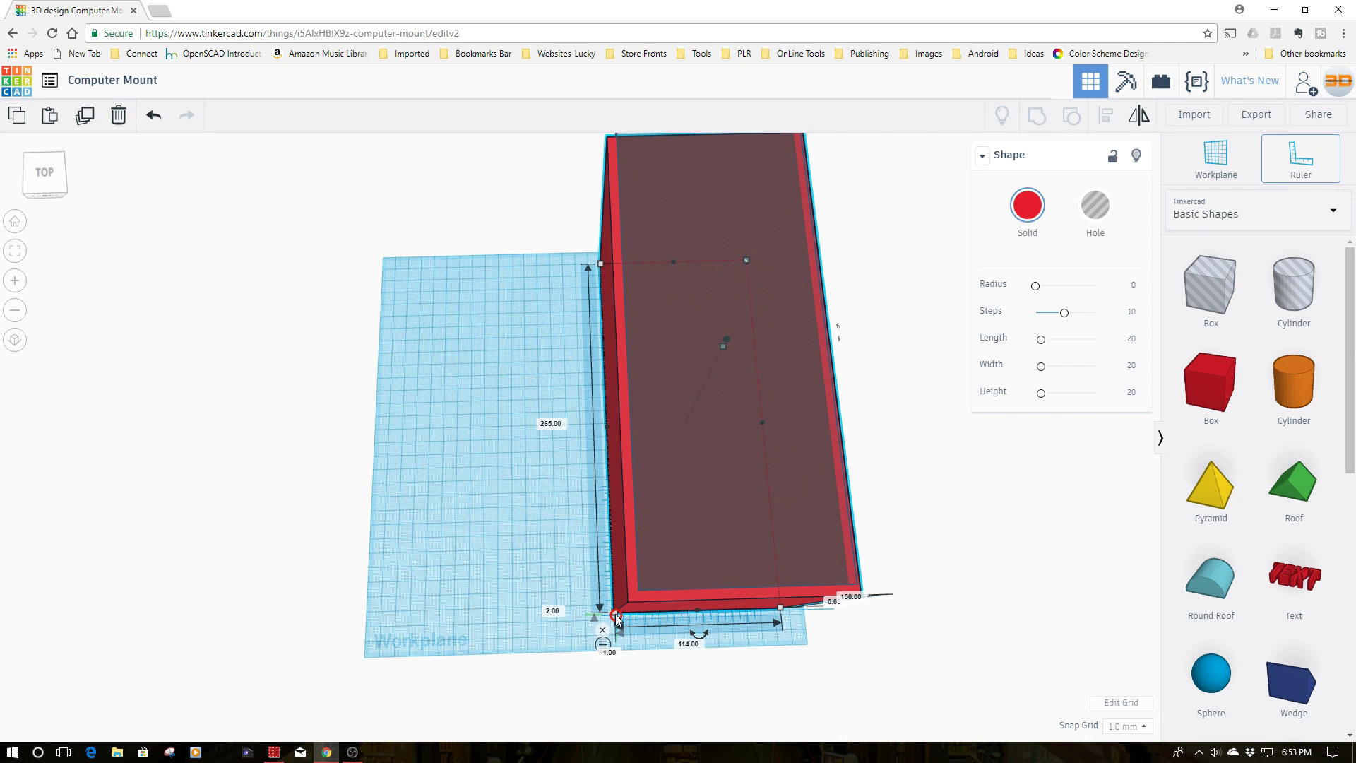
- Set the inner hole's offset from the wall to 5 mm
left_click(738, 535)
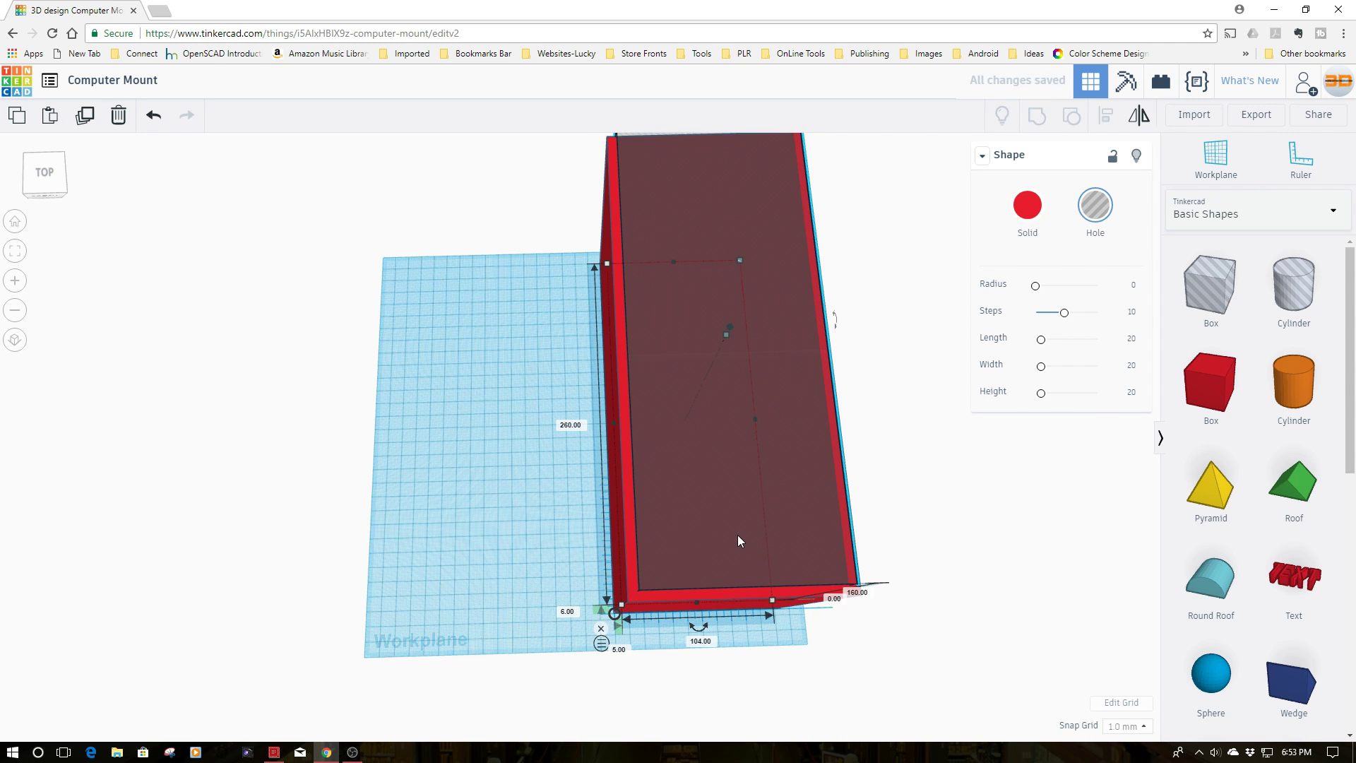
left_click(565, 612)
type("50")
key("Return")
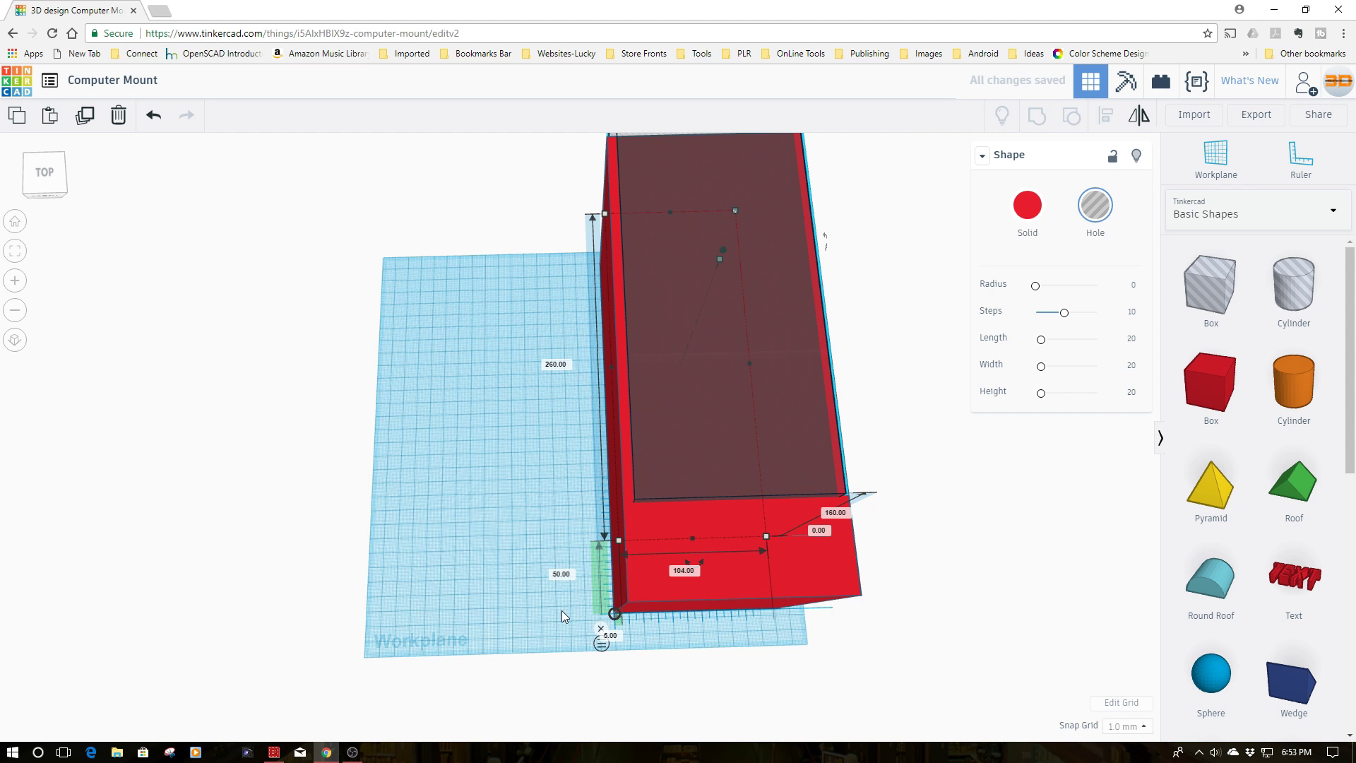
left_click(568, 568)
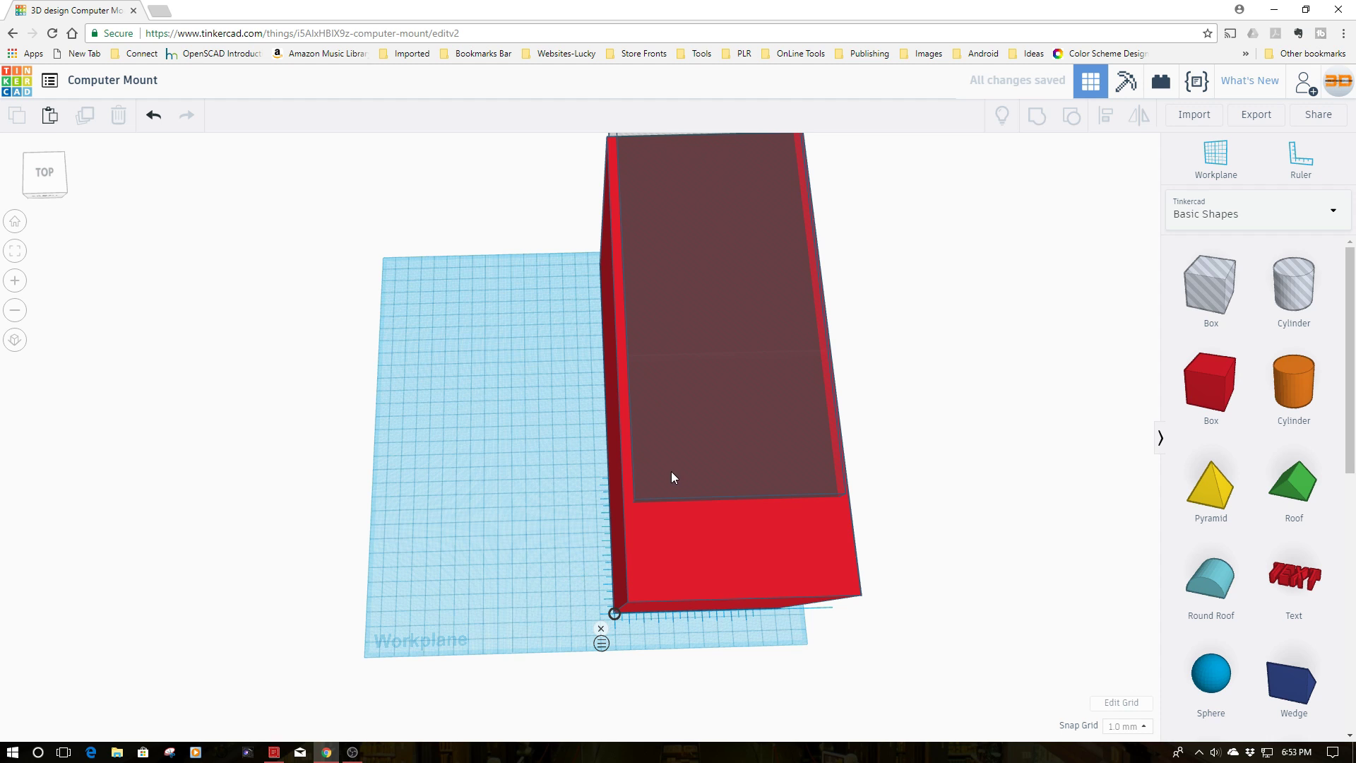
left_click(671, 472)
left_click(570, 580)
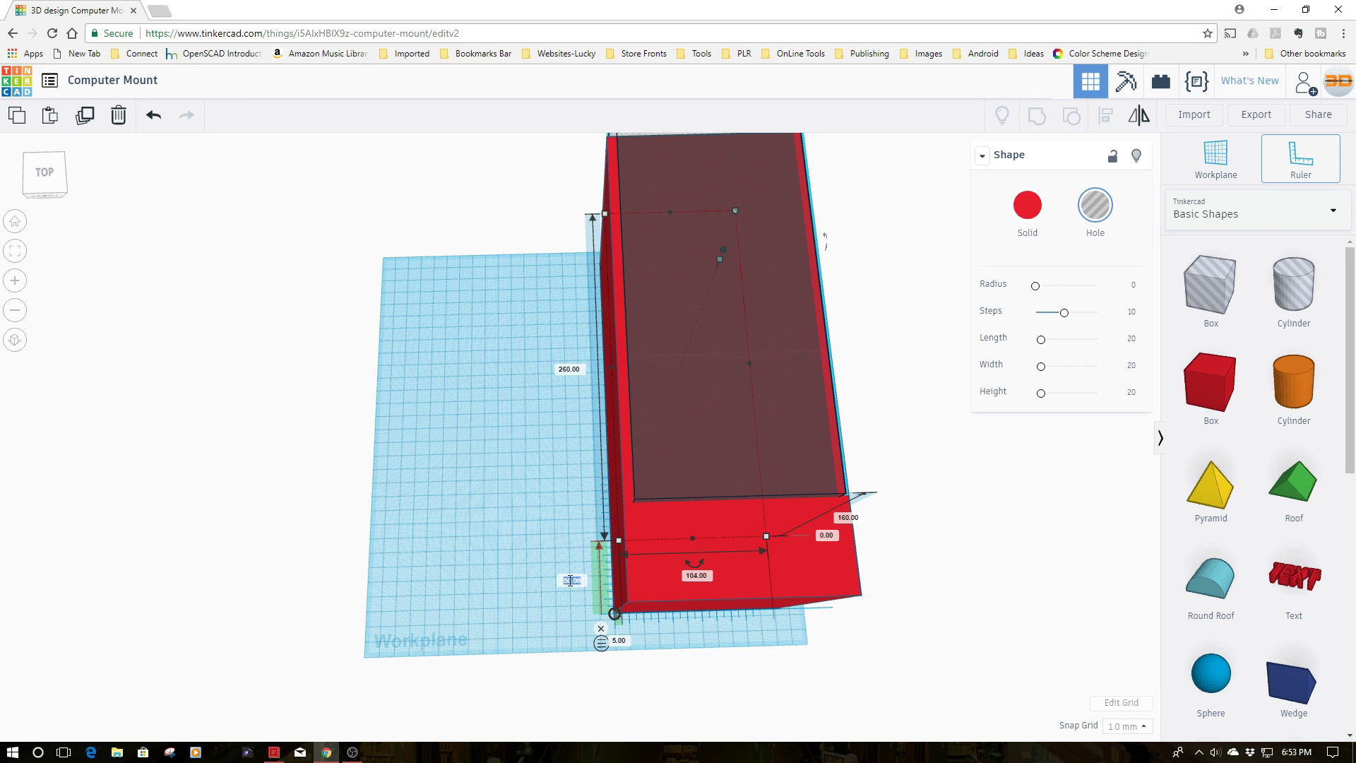
type("5")
key("Return")
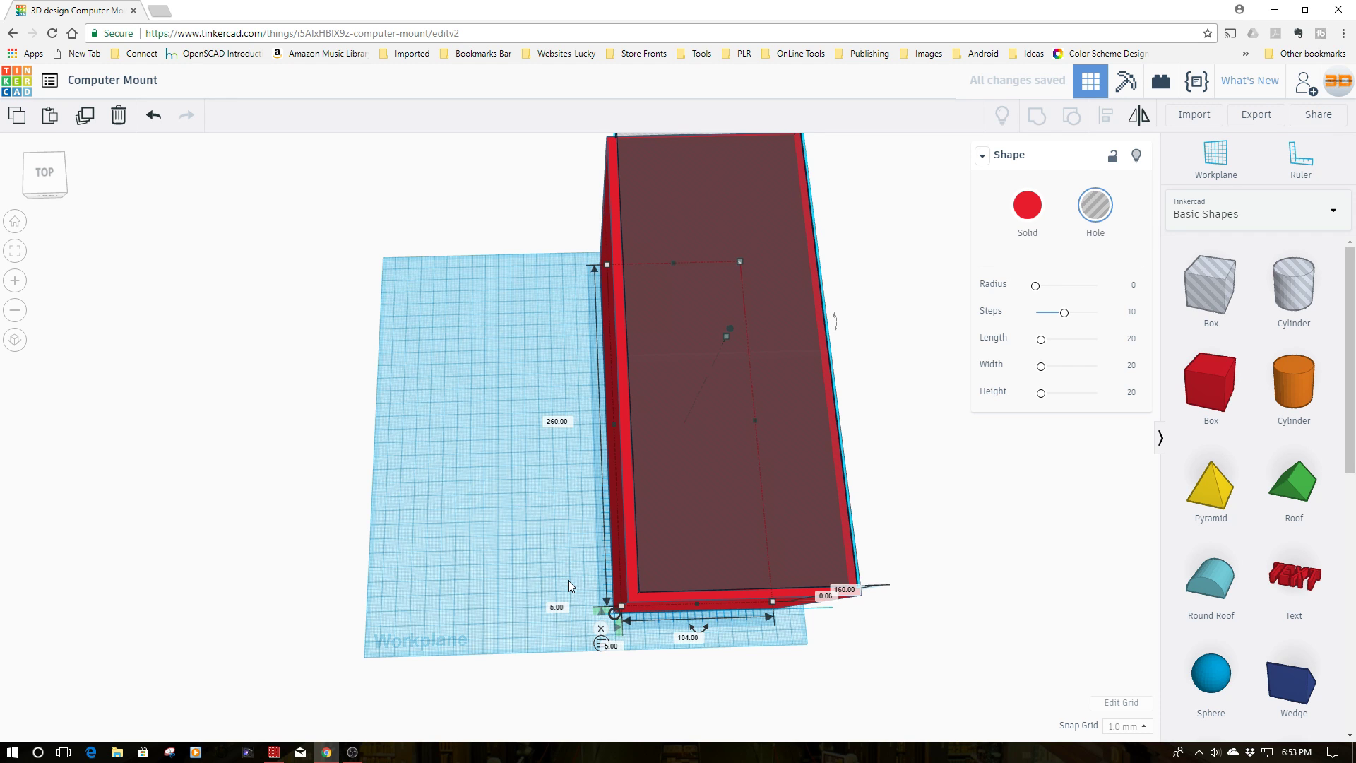
- Lengthen the hole to 291 mm past the far end and select both shapes
right_click_drag(476, 646, 386, 675)
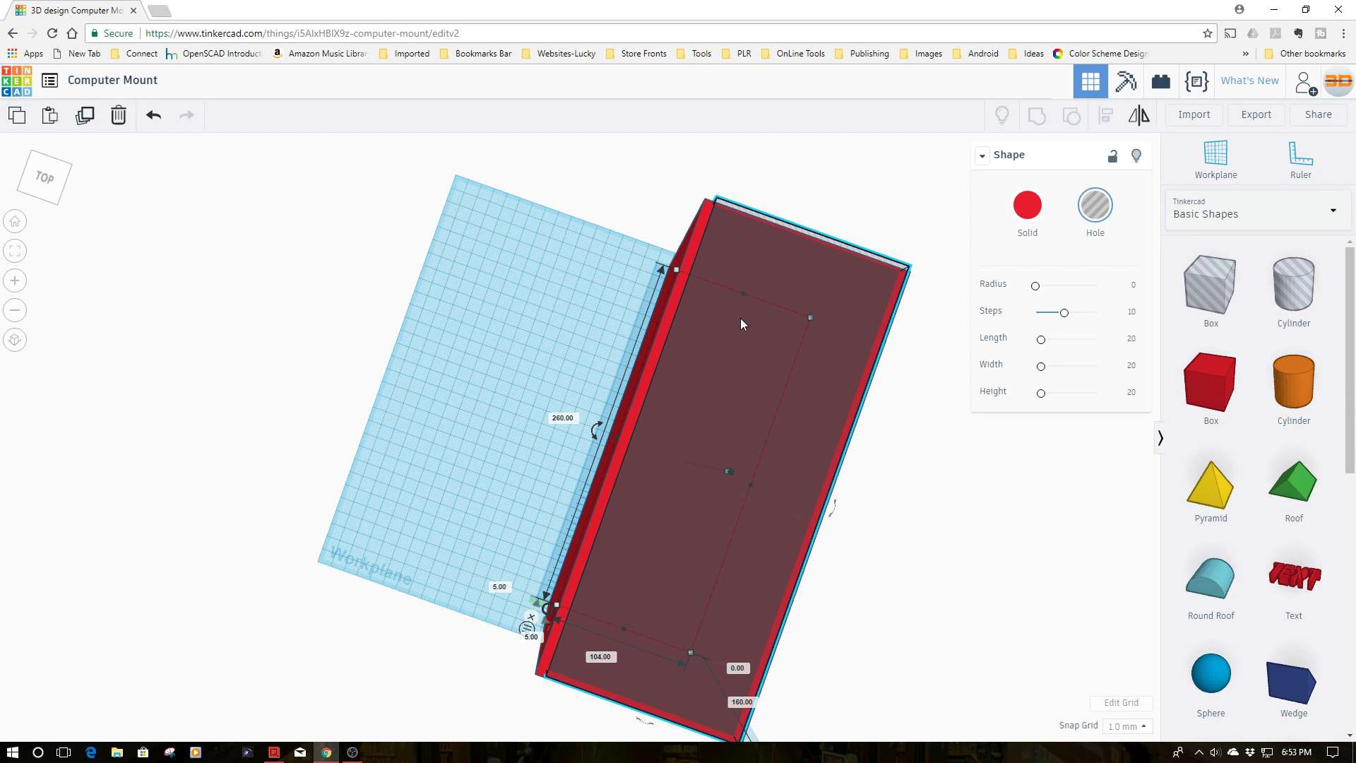
left_click_drag(741, 294, 756, 254)
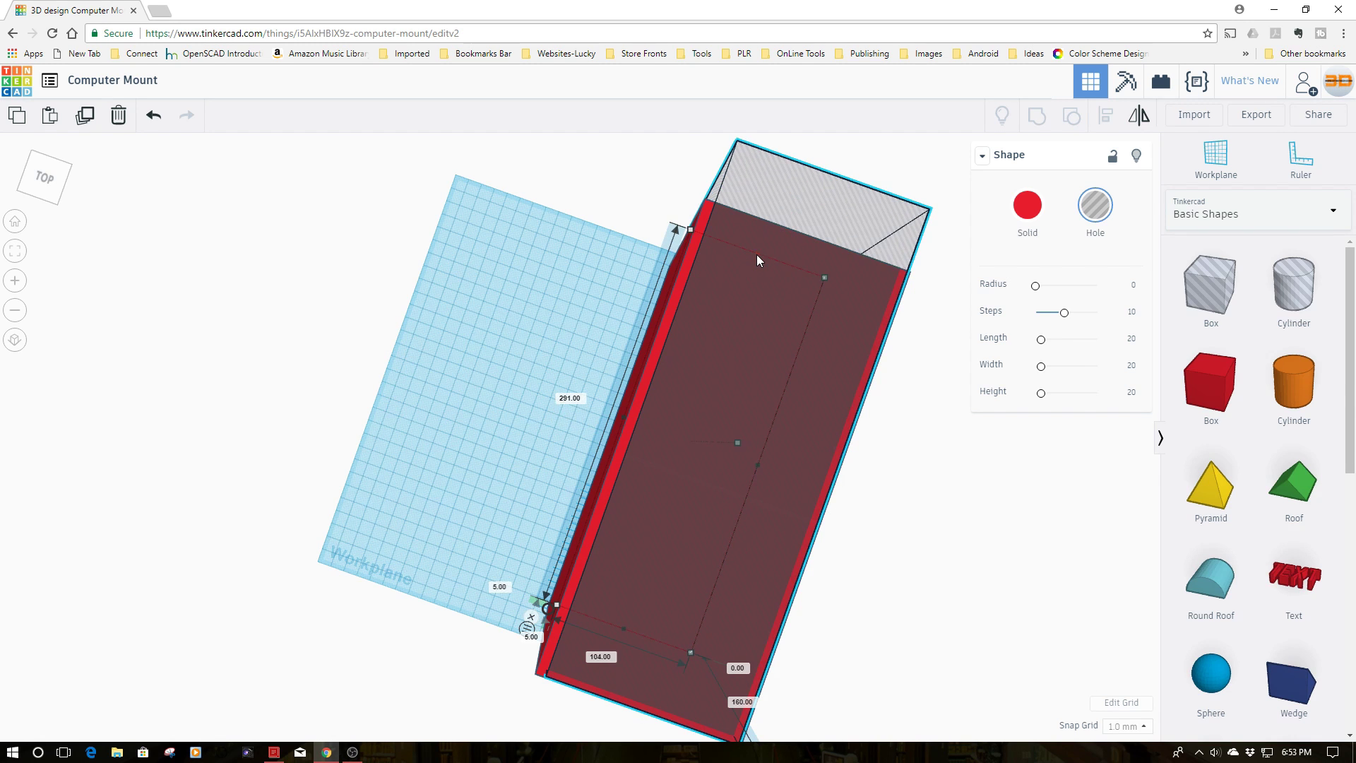
right_click_drag(396, 452, 467, 365)
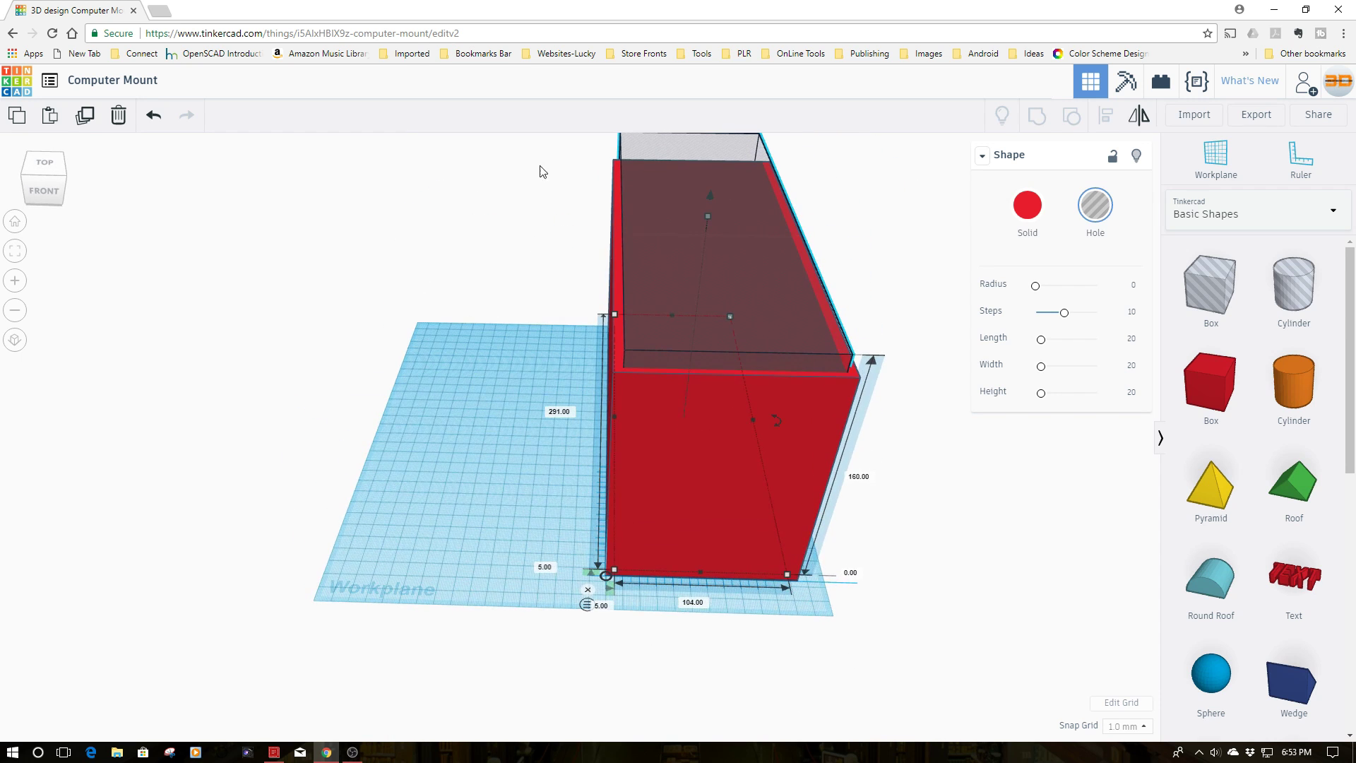
left_click_drag(543, 171, 858, 593)
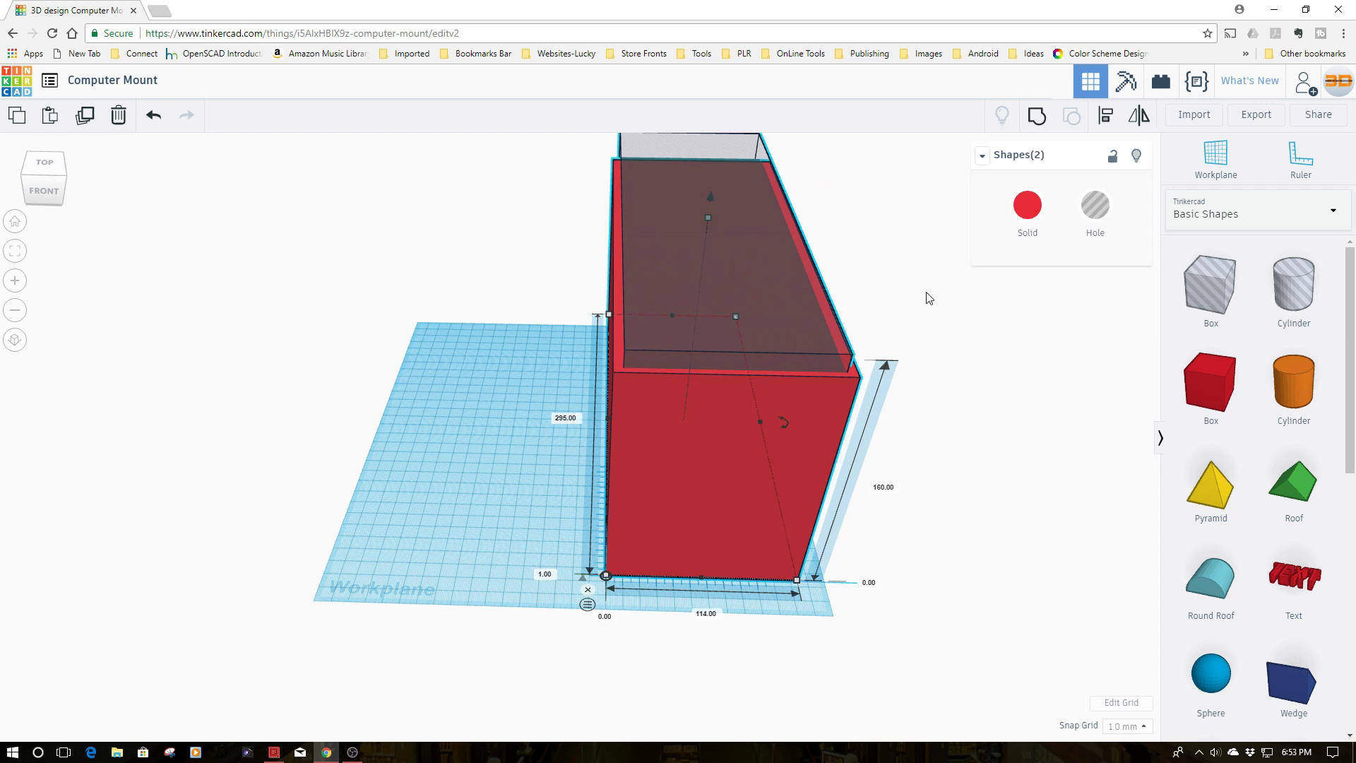
- Group the hole with the box into a U-channel and push a new box hole into the left wall
left_click(1051, 116)
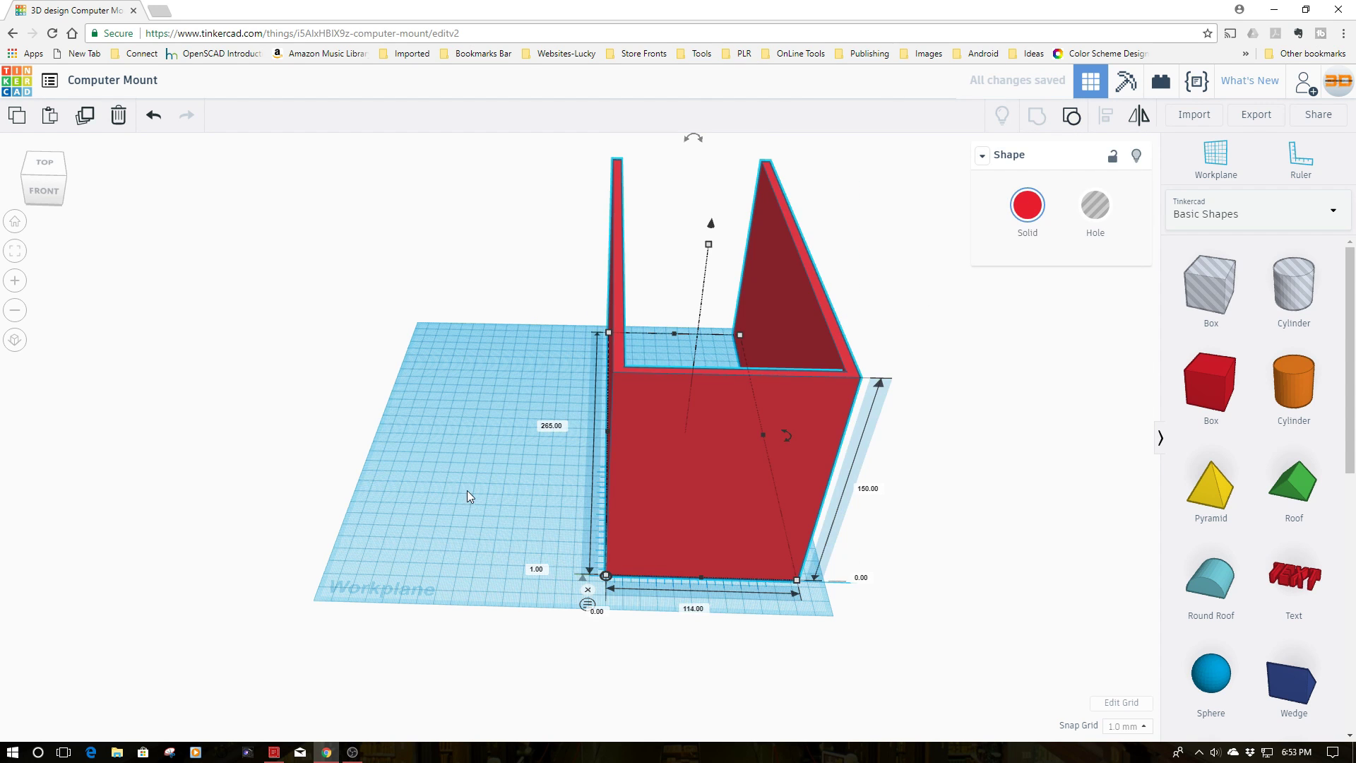
right_click_drag(468, 496, 473, 567)
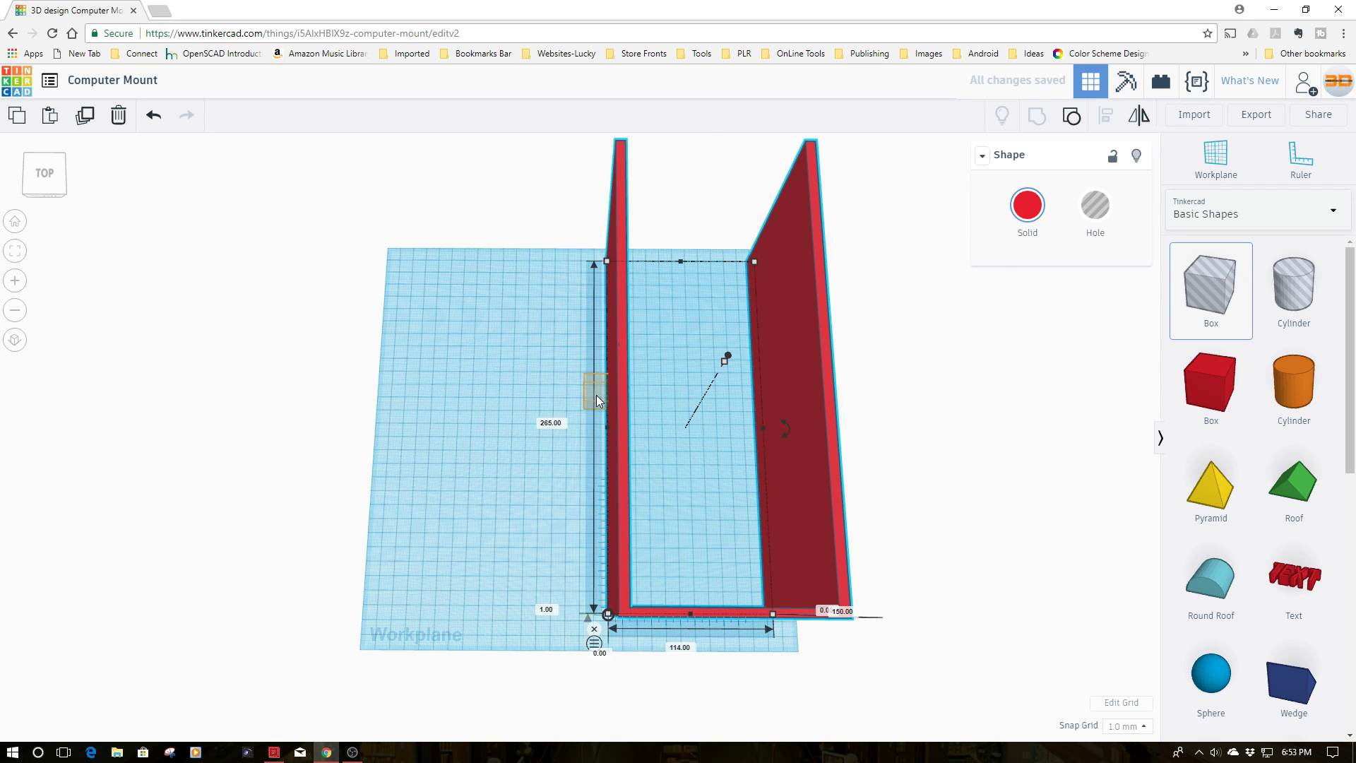
left_click(536, 375)
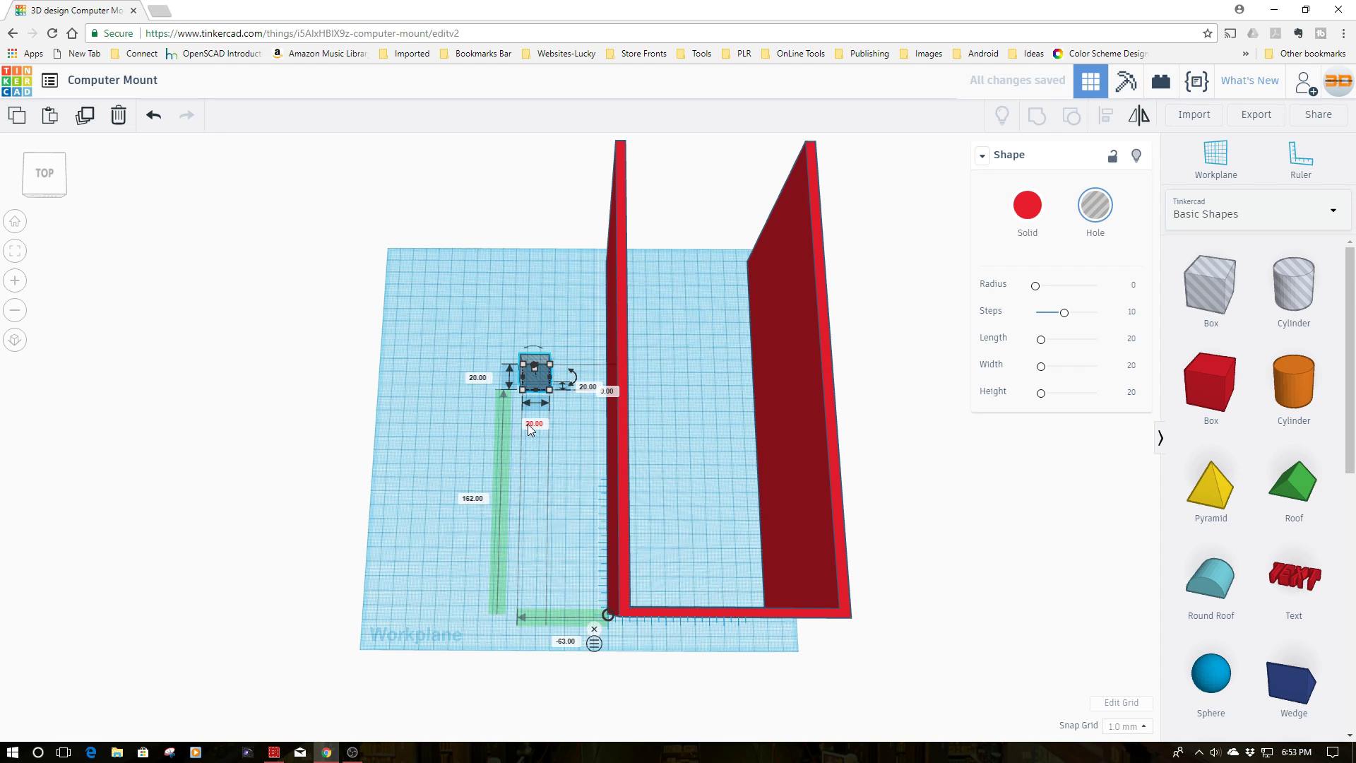
left_click_drag(536, 381, 594, 433)
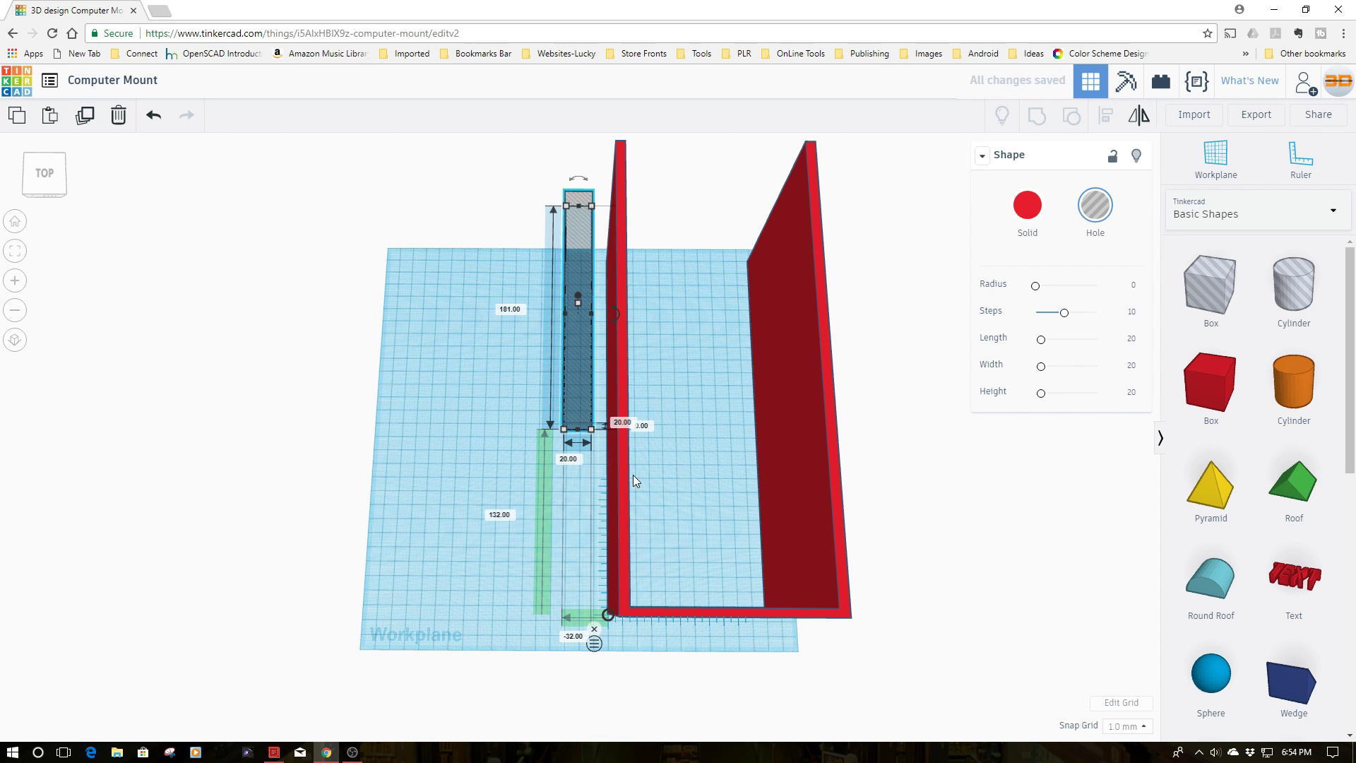
left_click(624, 483)
left_click_drag(567, 349, 608, 331)
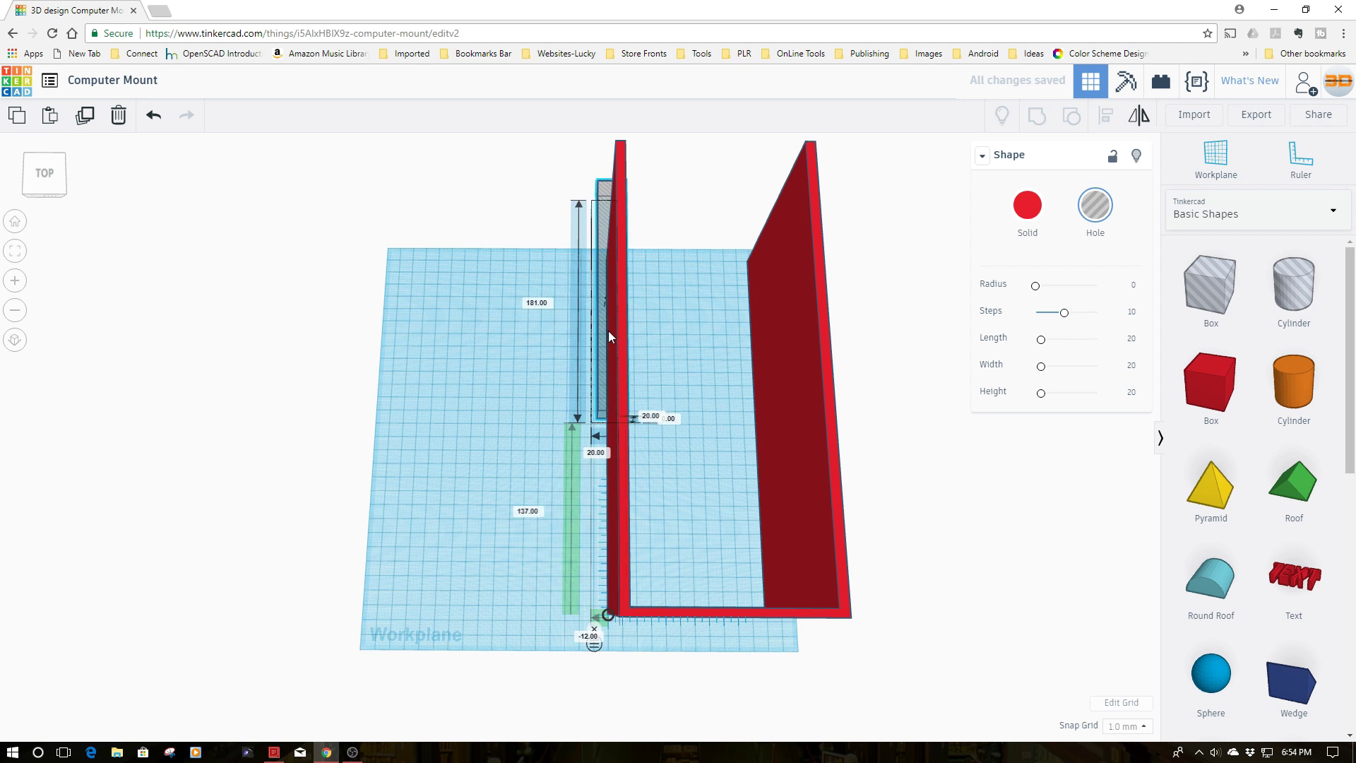
right_click_drag(650, 381, 662, 445)
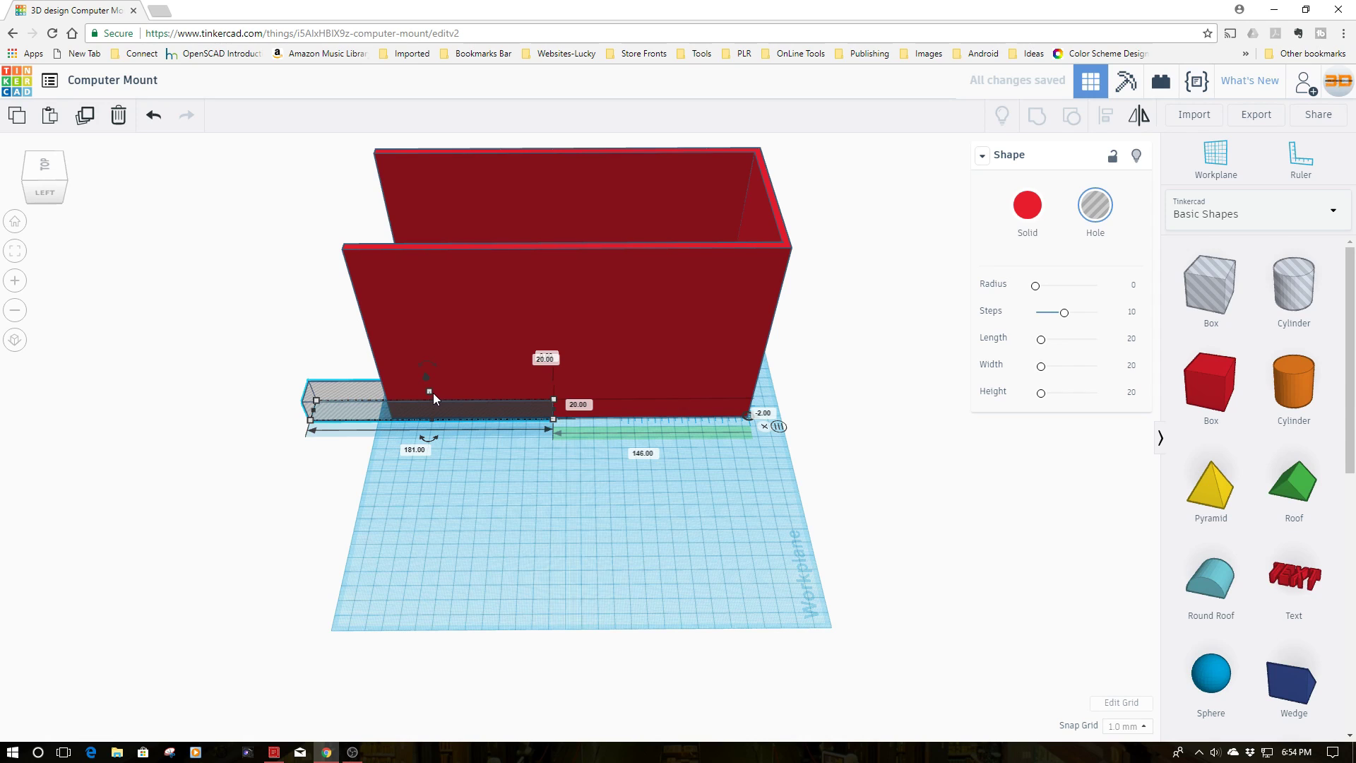
left_click_drag(432, 396, 395, 219)
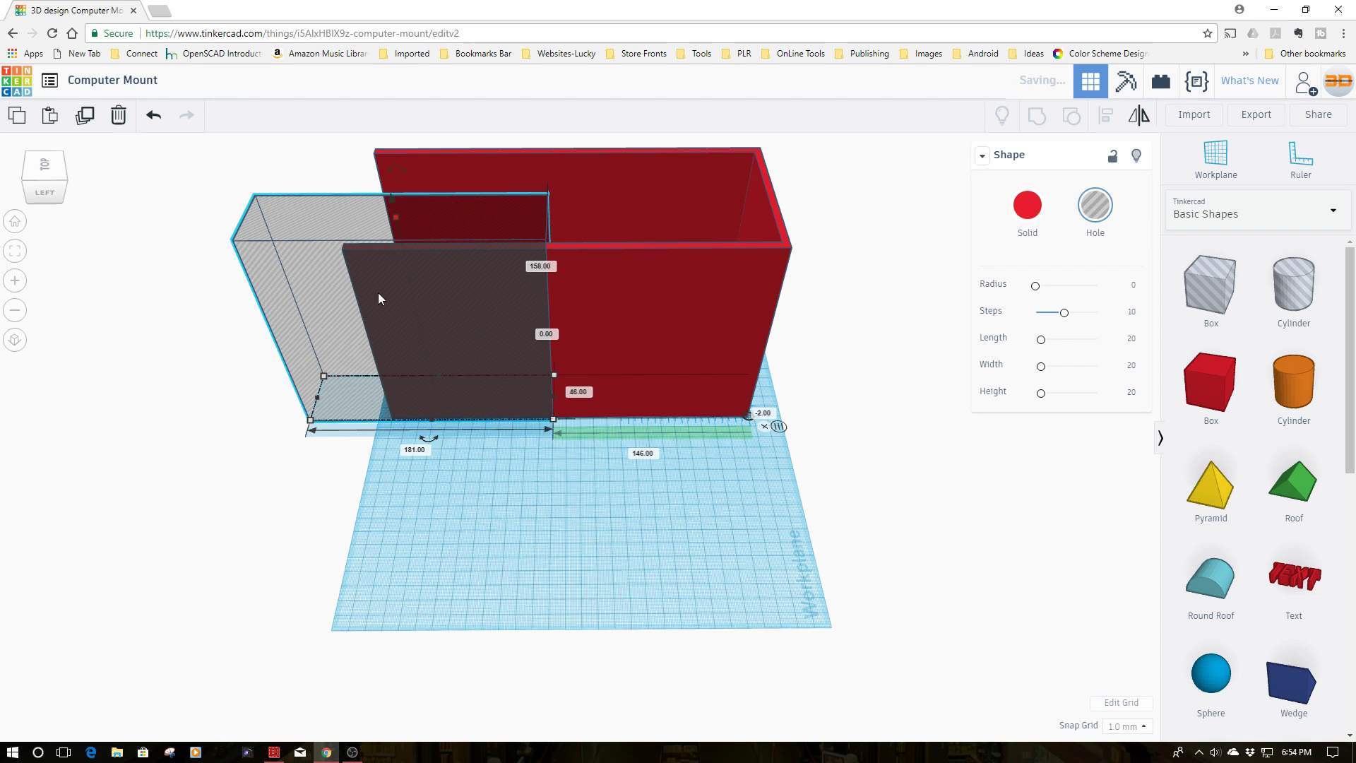
- Make the wall-cutting hole 158 mm tall and sink it to -4 mm elevation
left_click_drag(302, 321, 371, 326)
left_click(555, 523)
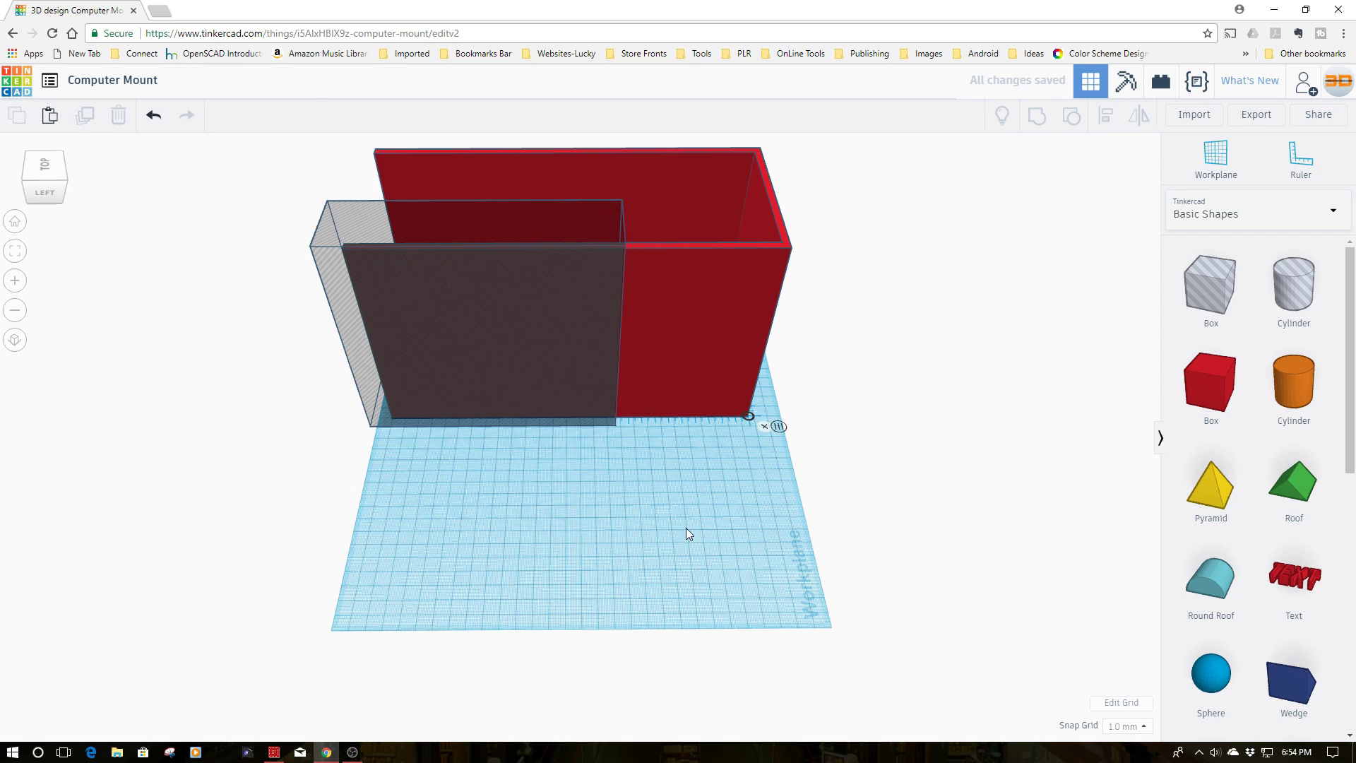
right_click_drag(685, 532, 620, 435)
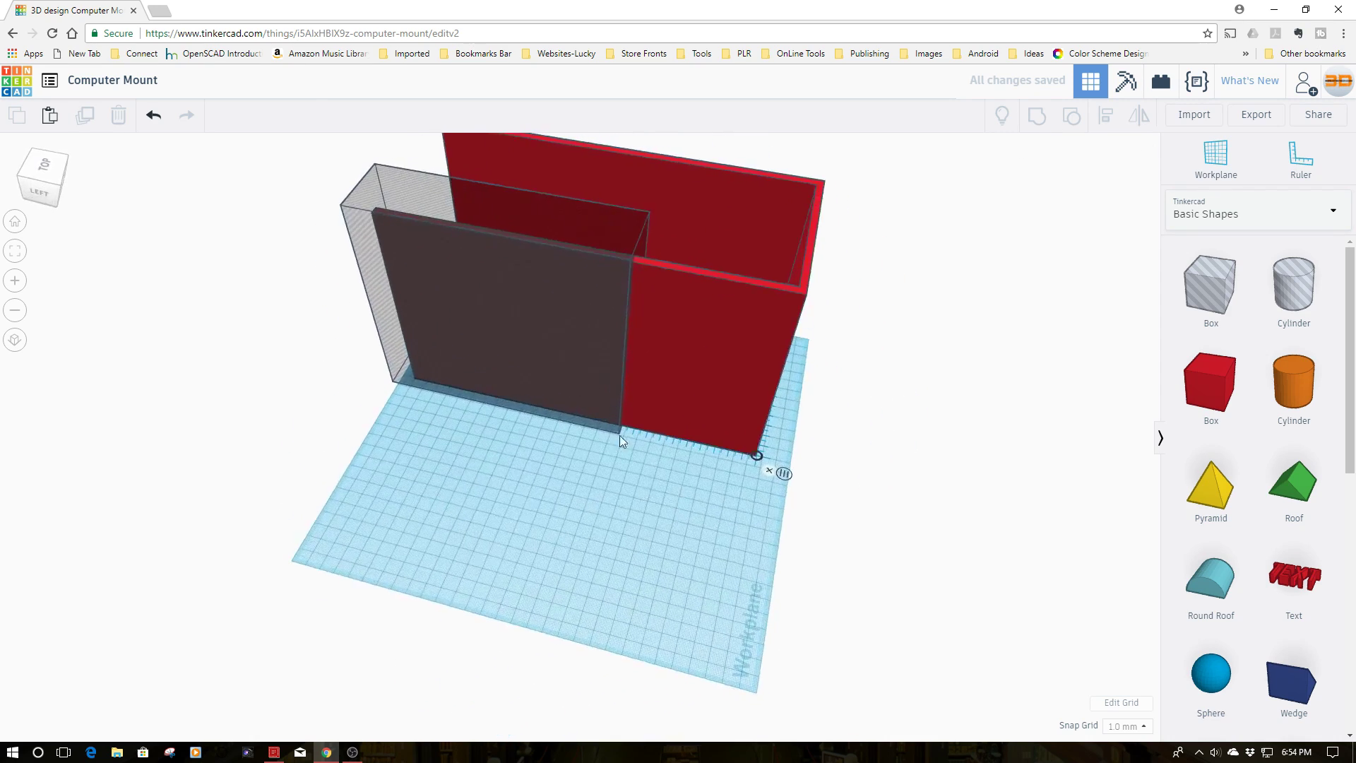
left_click(497, 217)
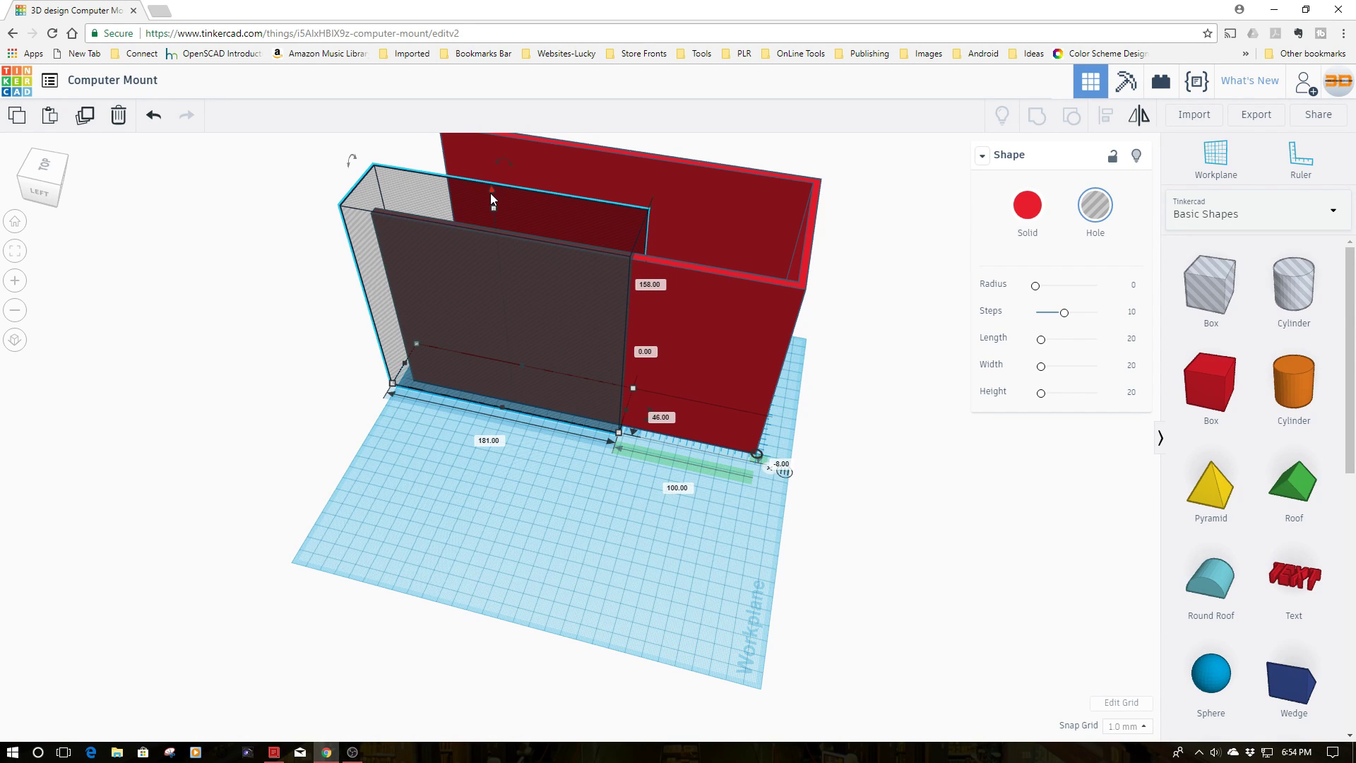
left_click_drag(490, 192, 493, 199)
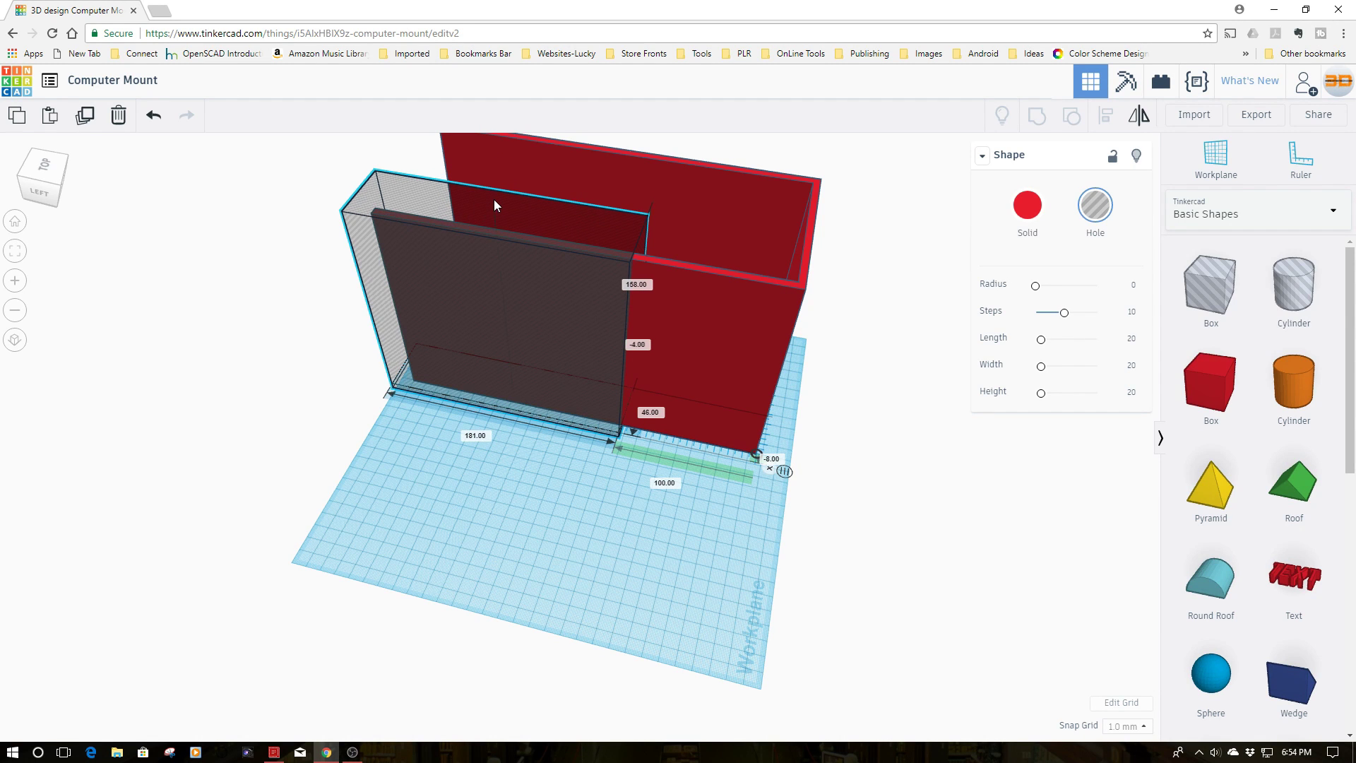
left_click(564, 506)
right_click_drag(637, 544, 414, 557)
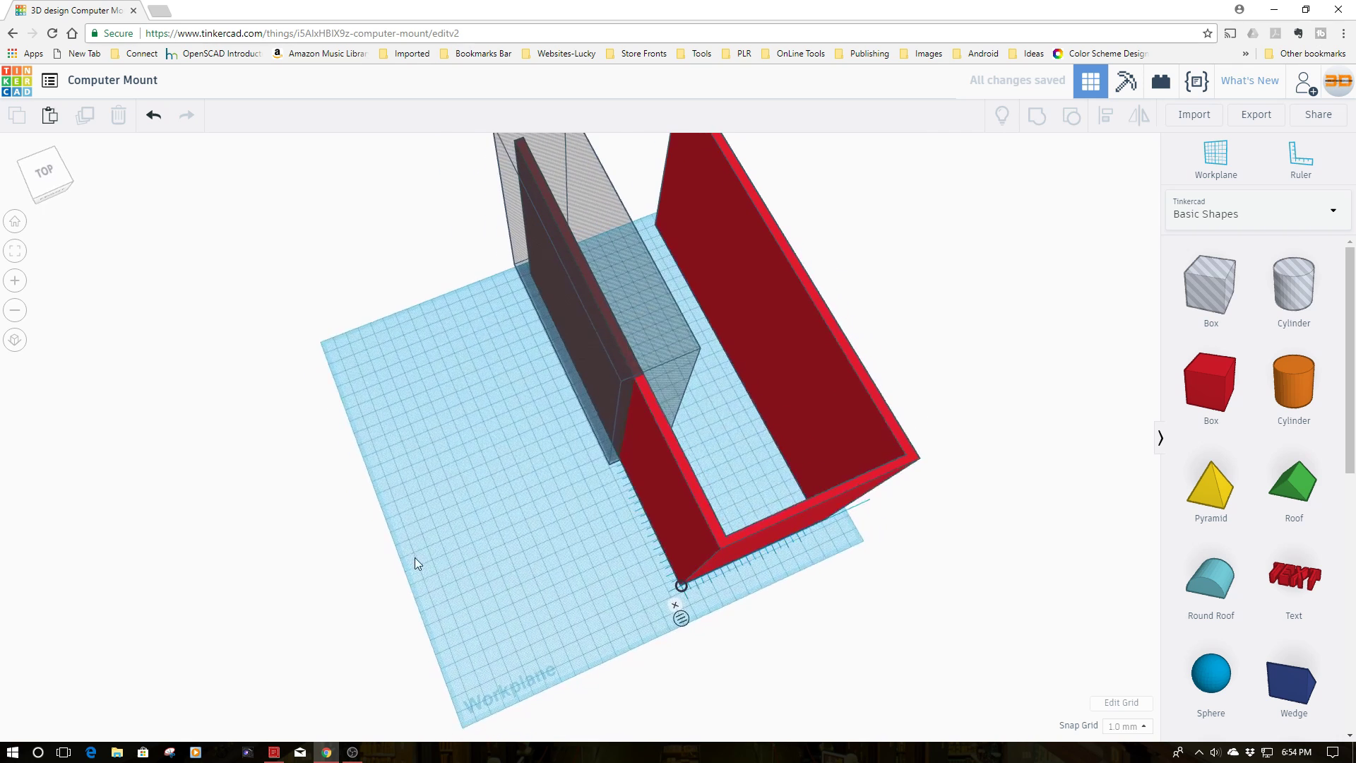
scroll(415, 560, "down", 3)
- Group the hole with the bracket to cut down the left wall, then reposition the bracket
left_click_drag(488, 192, 806, 560)
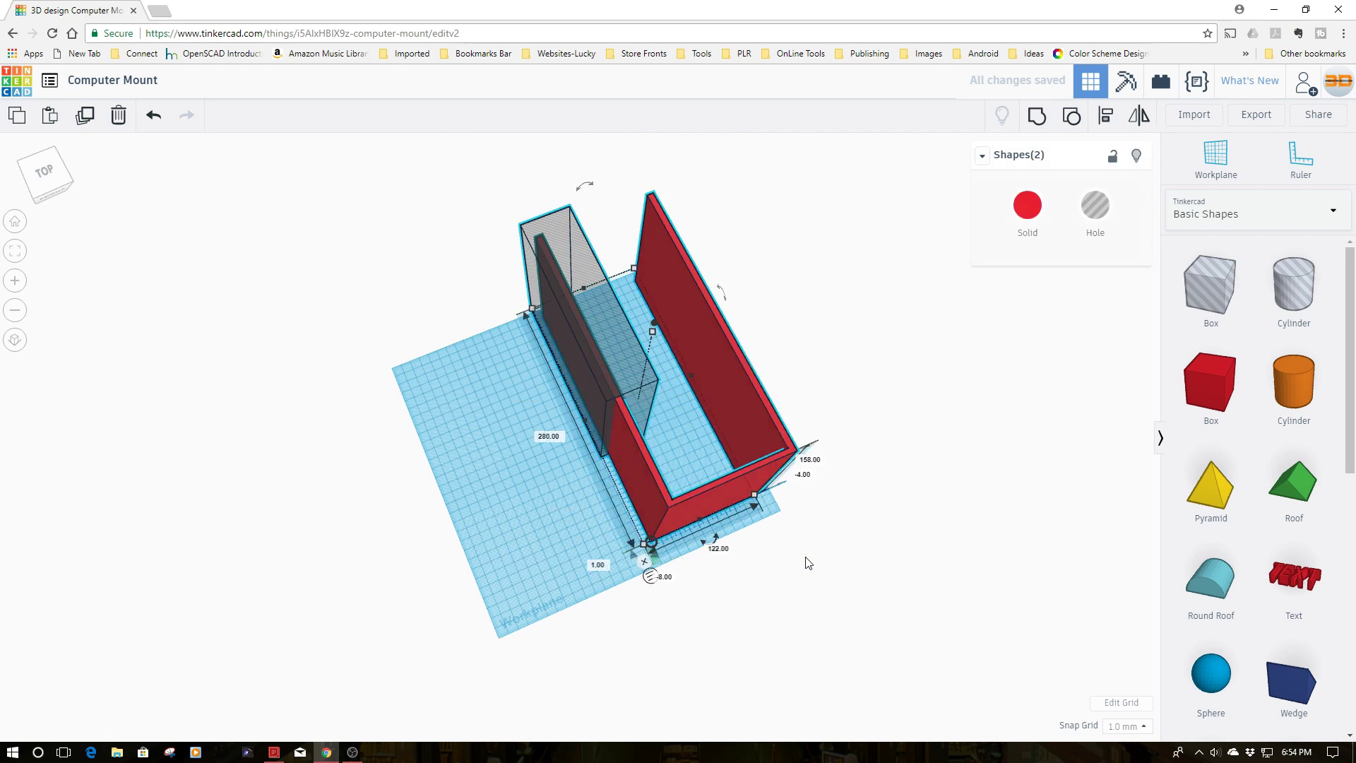
left_click(1033, 118)
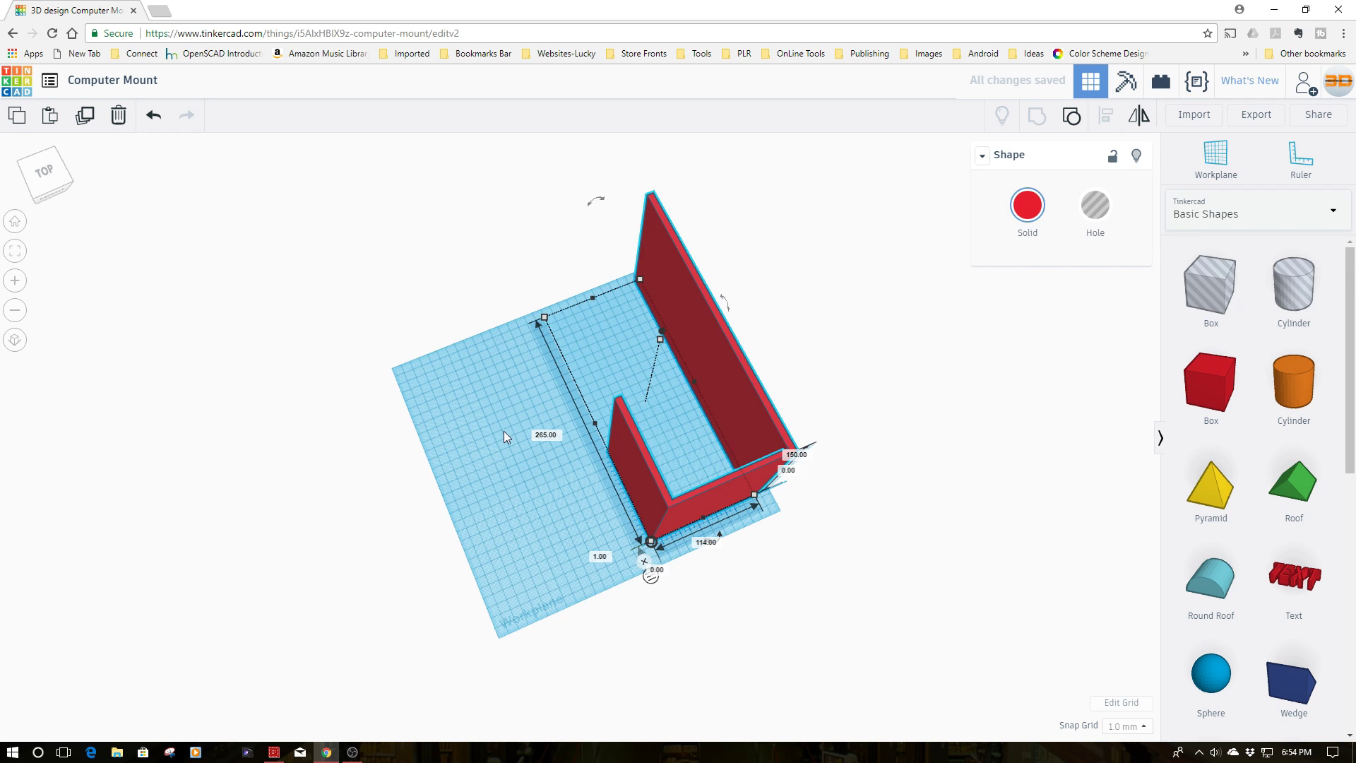
left_click(507, 465)
left_click_drag(646, 476, 548, 499)
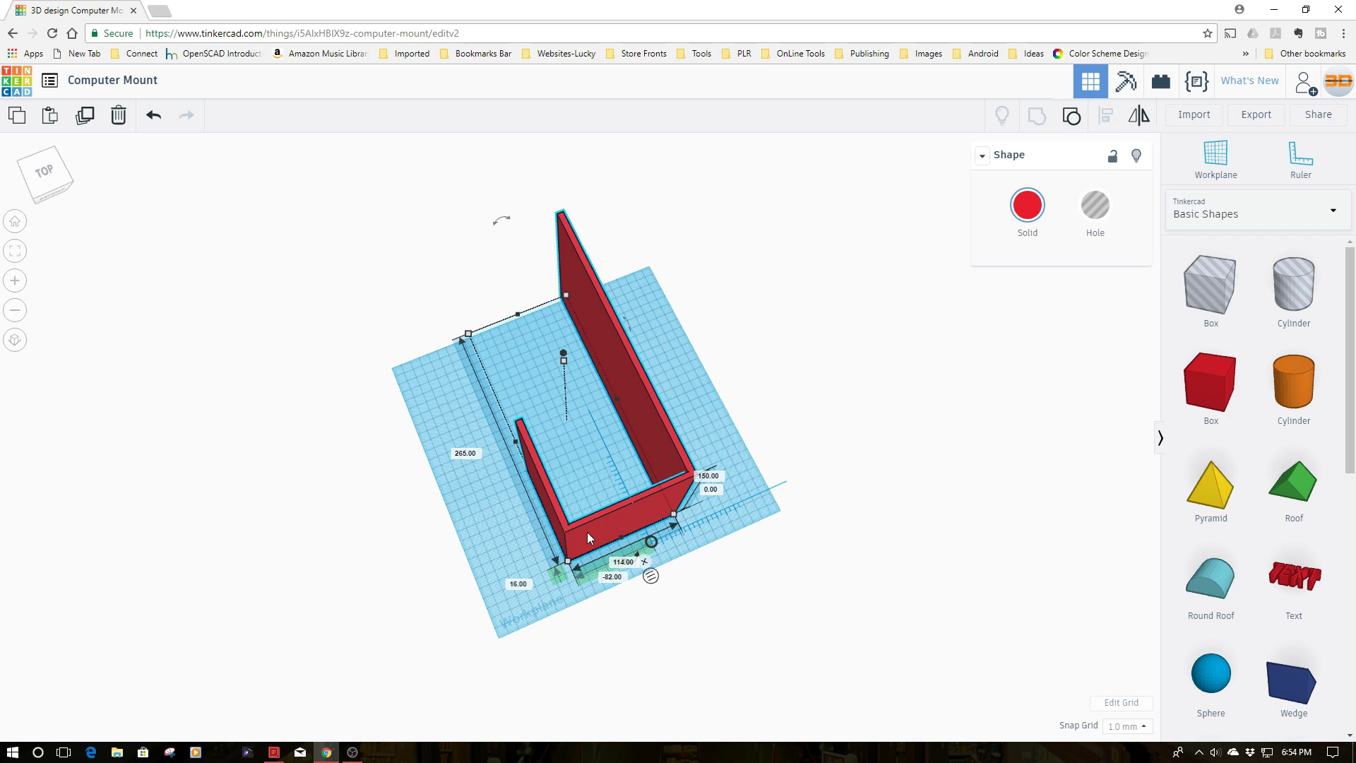
left_click_drag(594, 508, 587, 495)
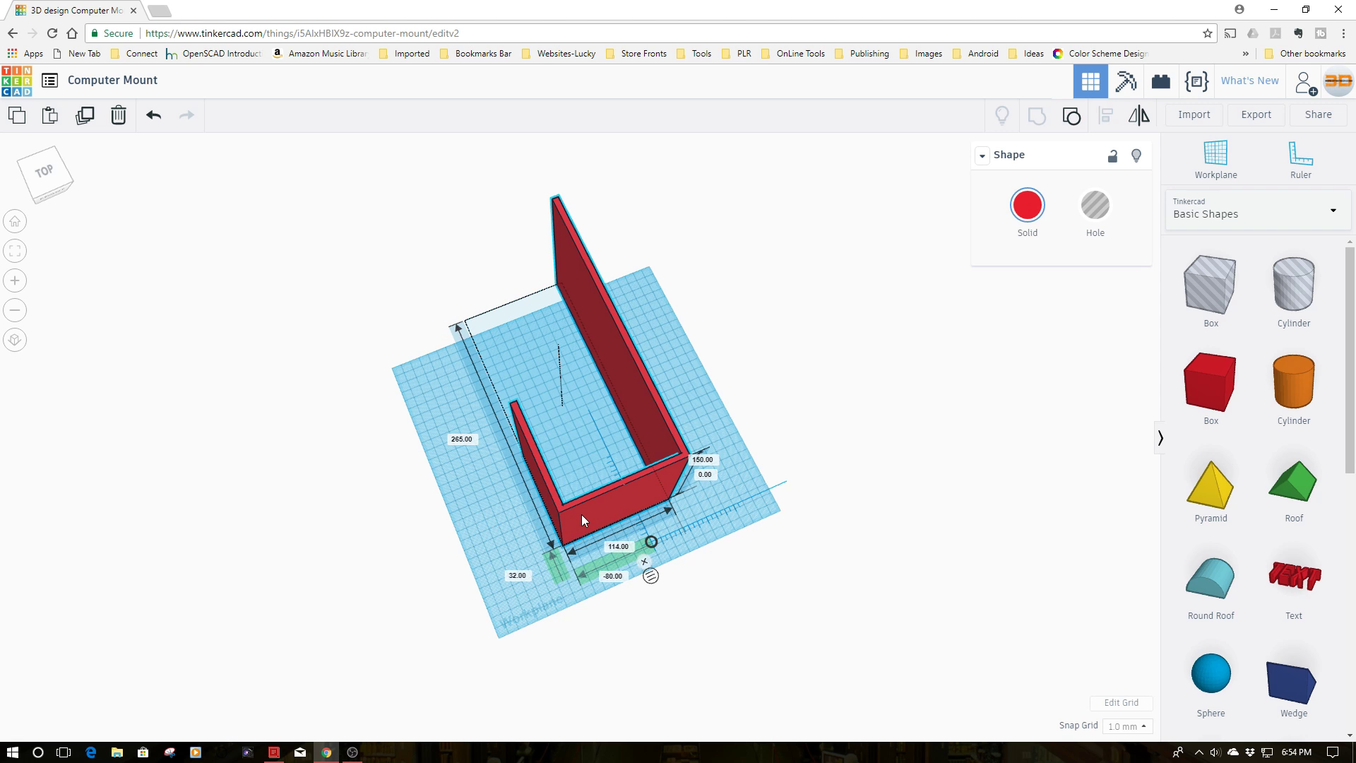
left_click(1292, 682)
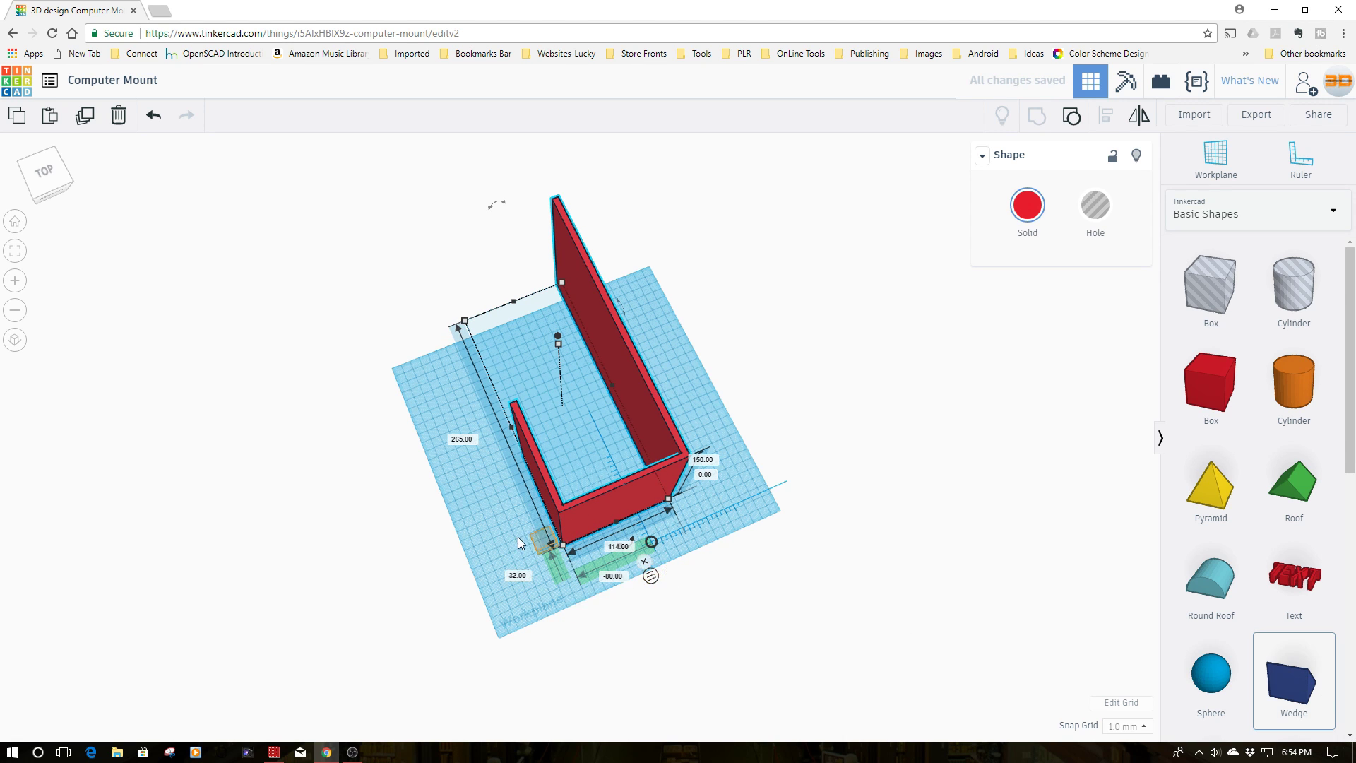
- Drop a 20 mm wedge, rotate it to -180°, and move it next to the bracket's base
left_click(470, 530)
right_click_drag(595, 632, 660, 569)
scroll(684, 593, "up", 5)
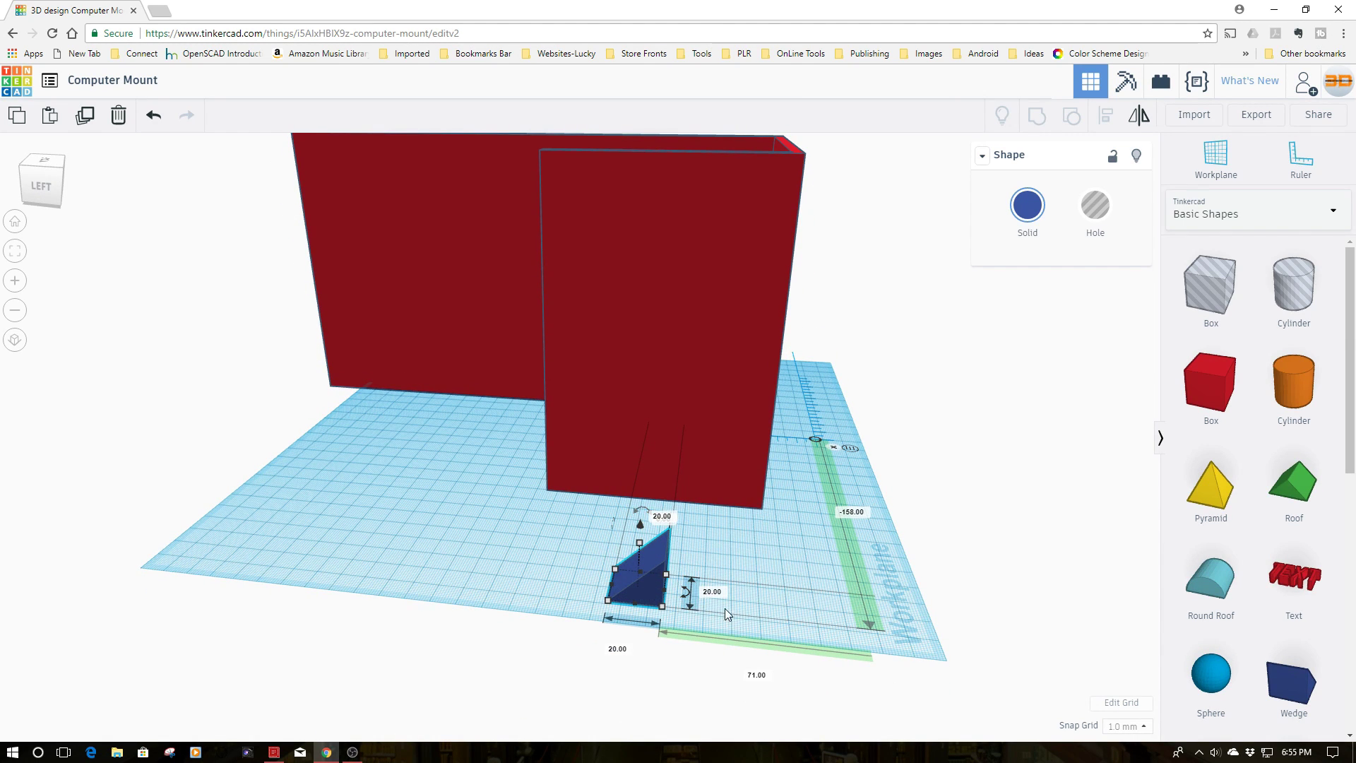
right_click_drag(725, 608, 595, 608)
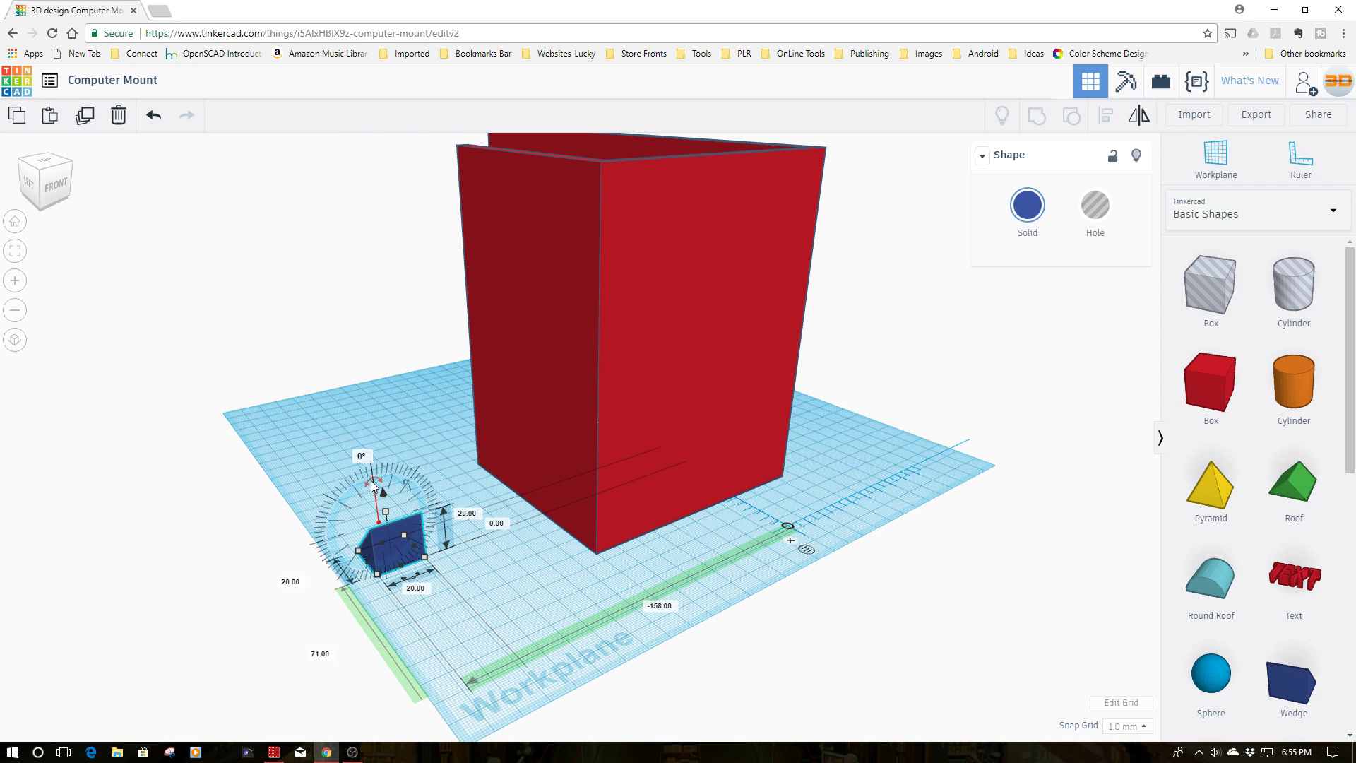
left_click_drag(371, 482, 453, 488)
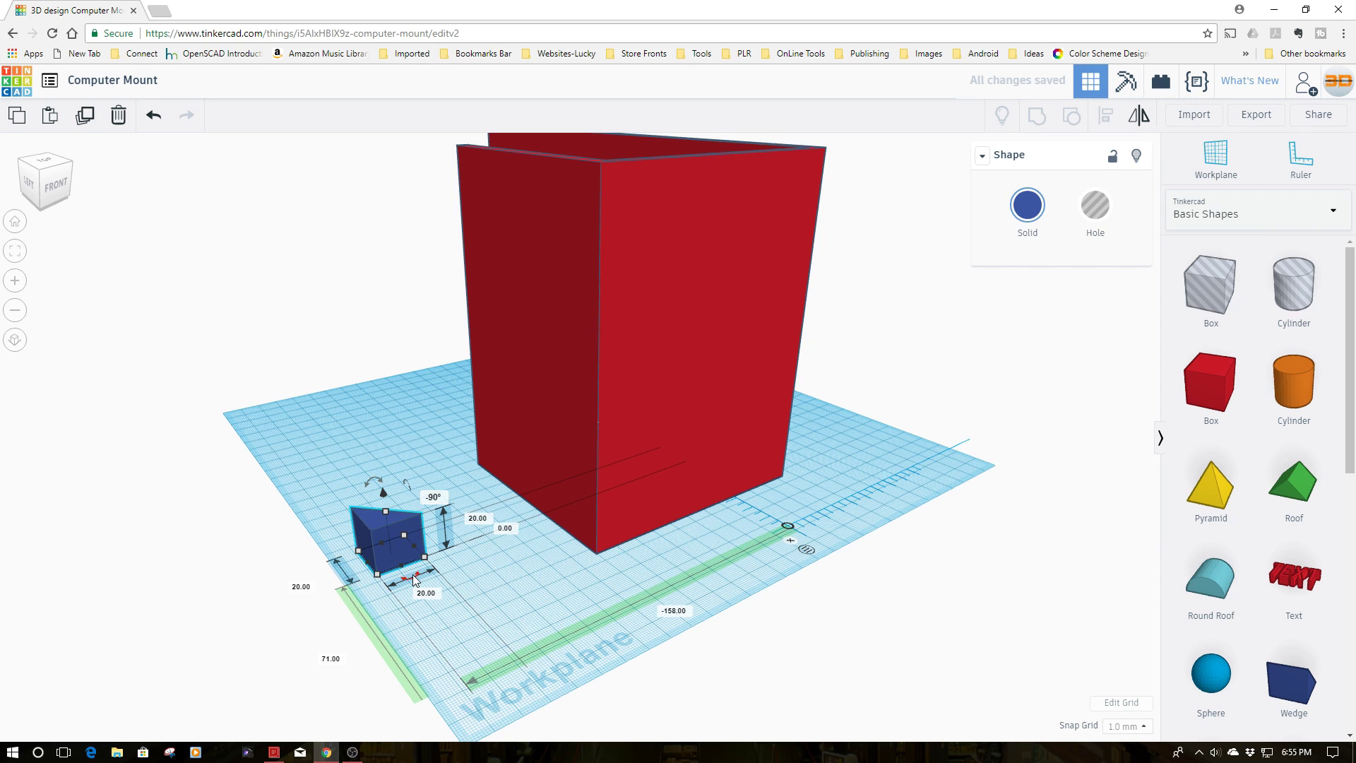
left_click_drag(414, 579, 446, 479)
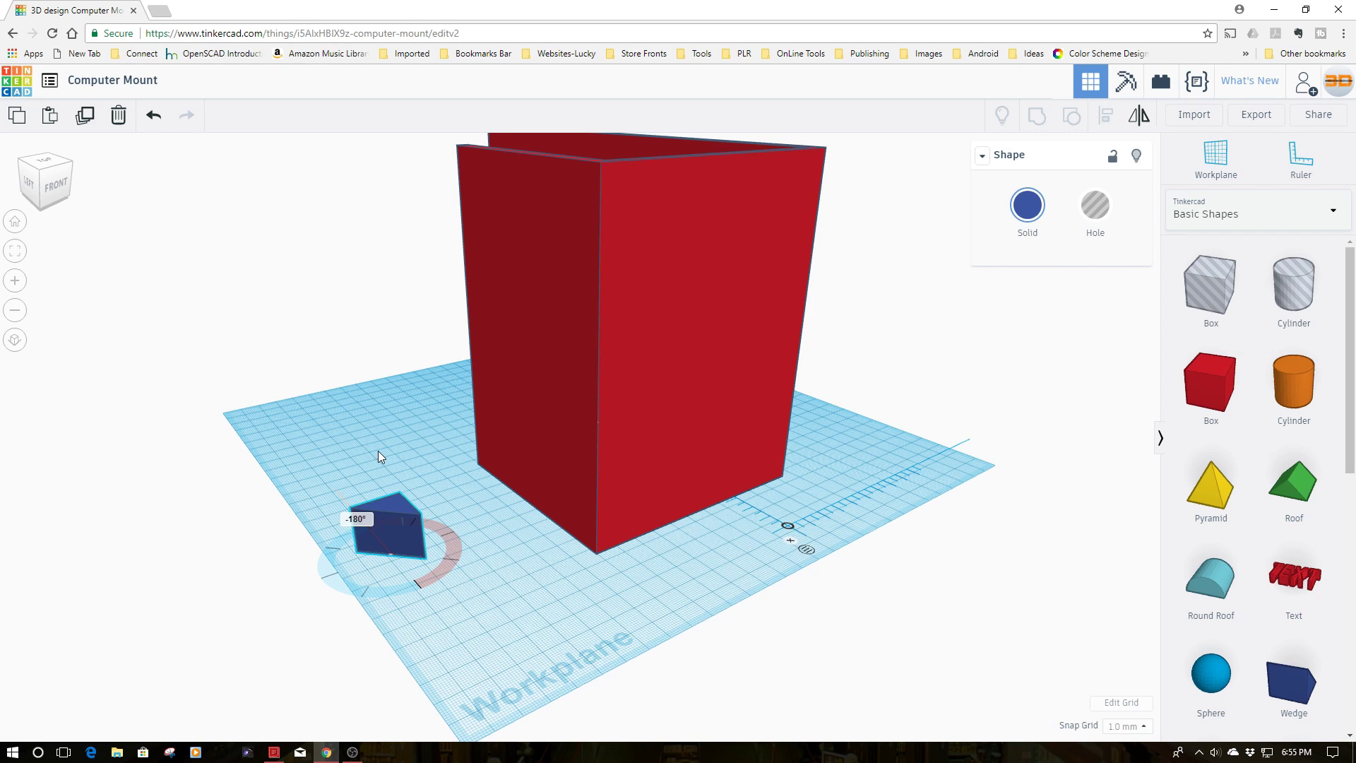
left_click_drag(397, 526, 632, 538)
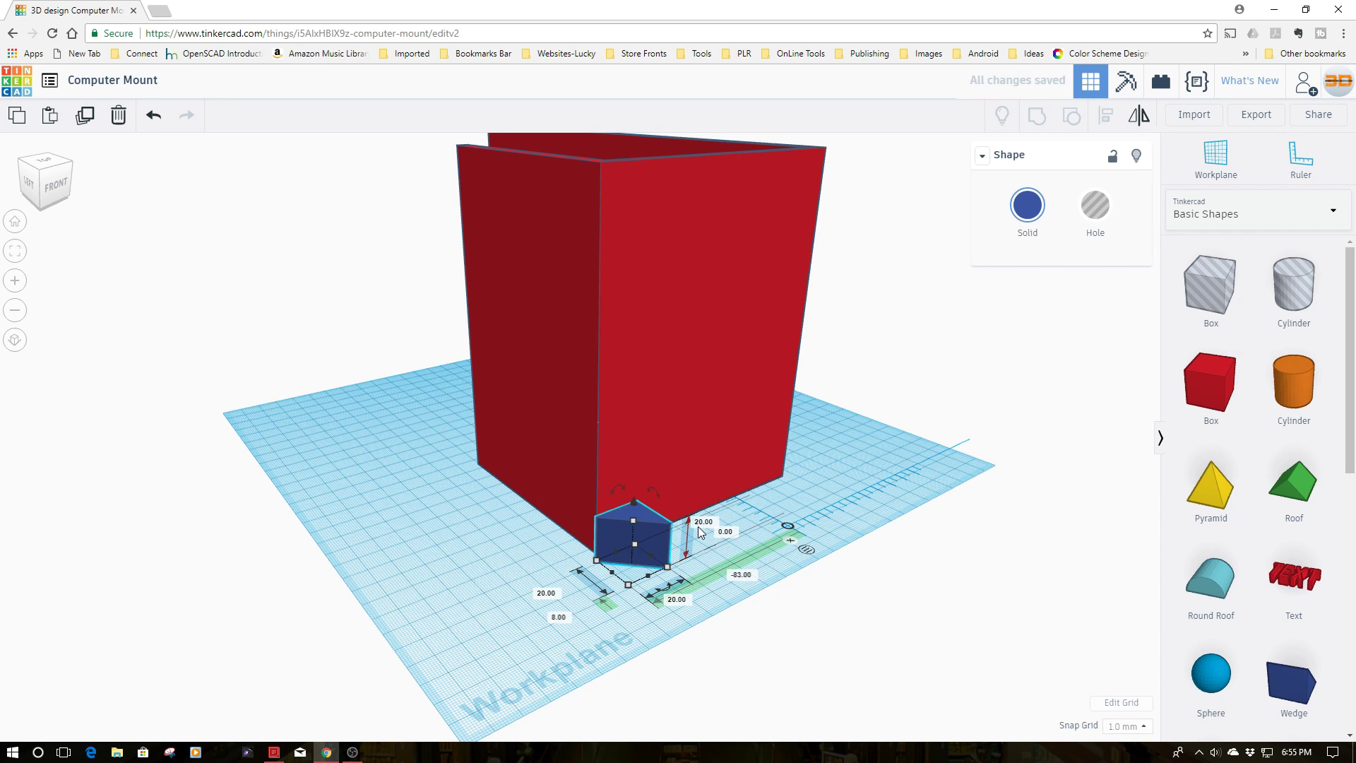
- Resize the wedge to 150 by 113 mm
type("150")
key("Return")
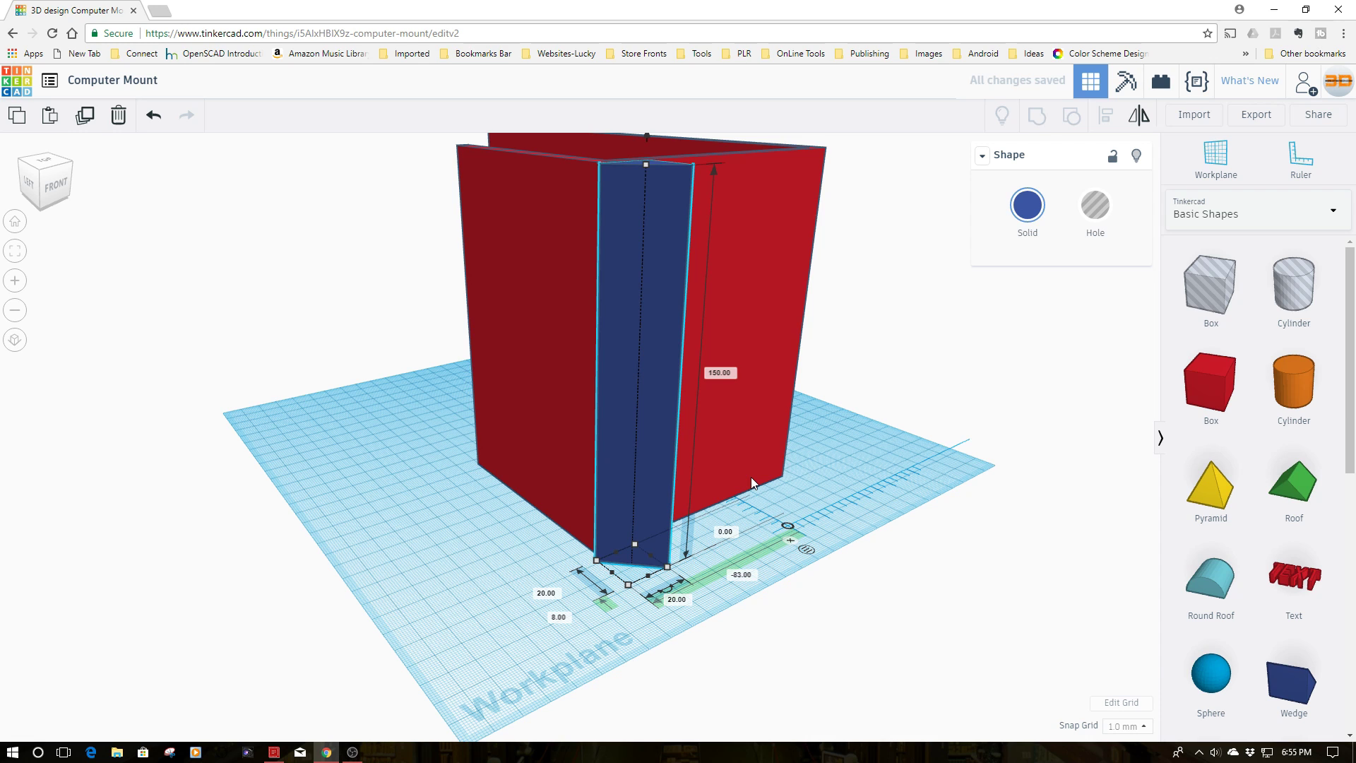
left_click(676, 600)
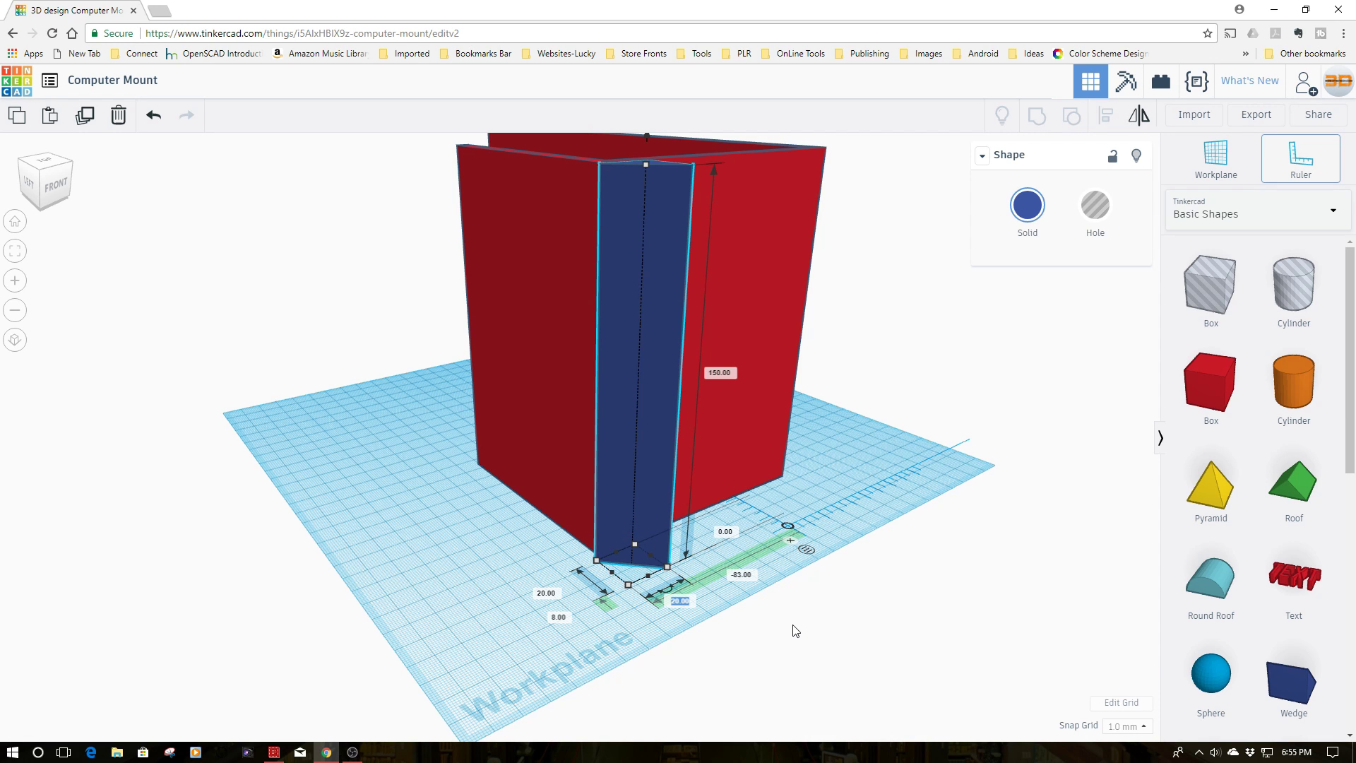
type("113")
key("Return")
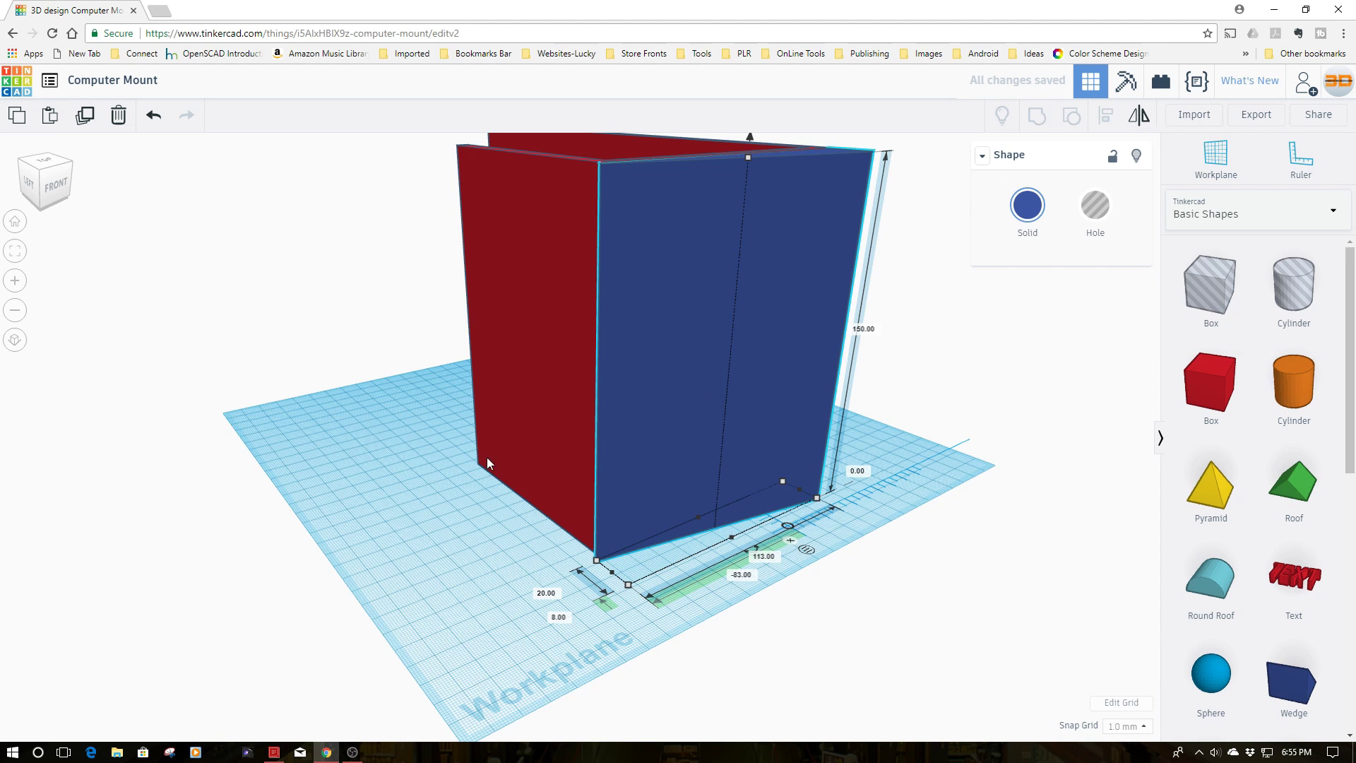
- Align the wedge flush with the red bracket's base edge
right_click_drag(486, 464, 404, 564)
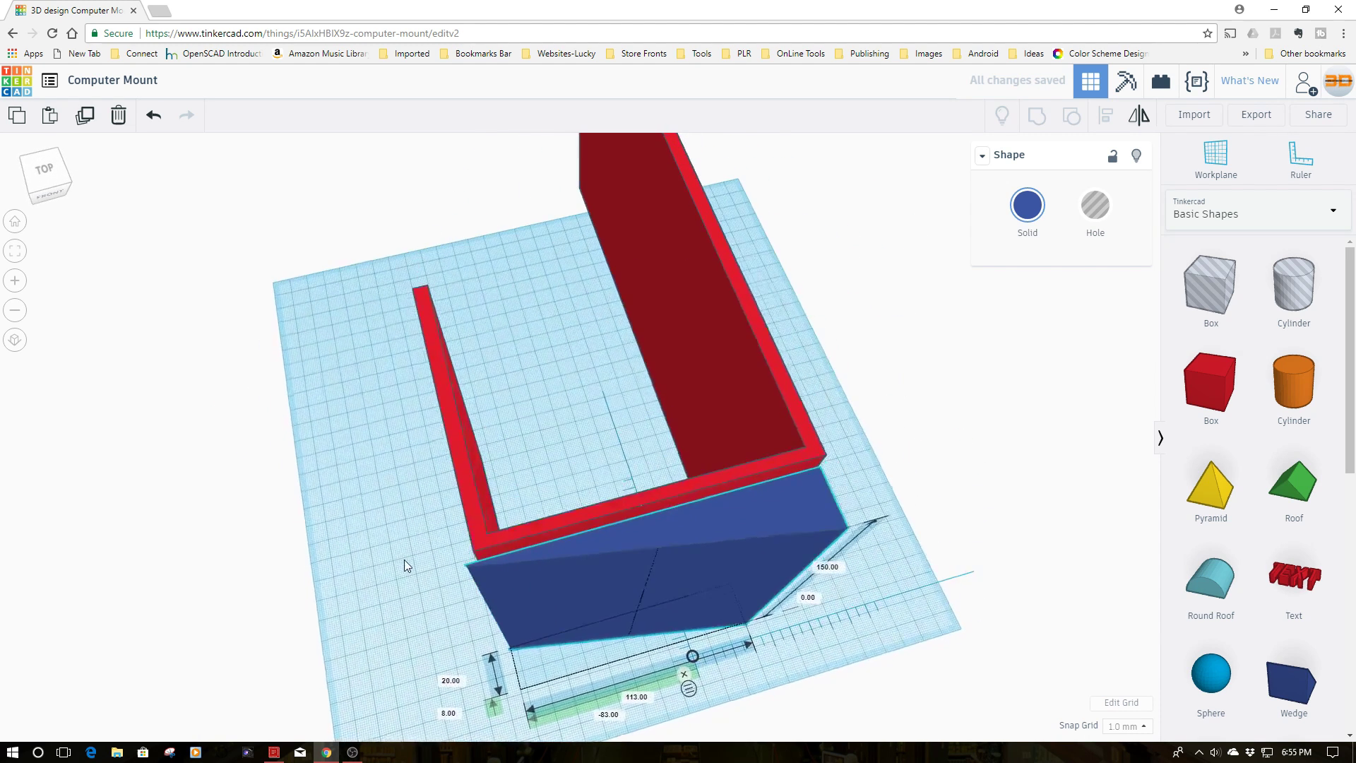
left_click_drag(347, 278, 893, 600)
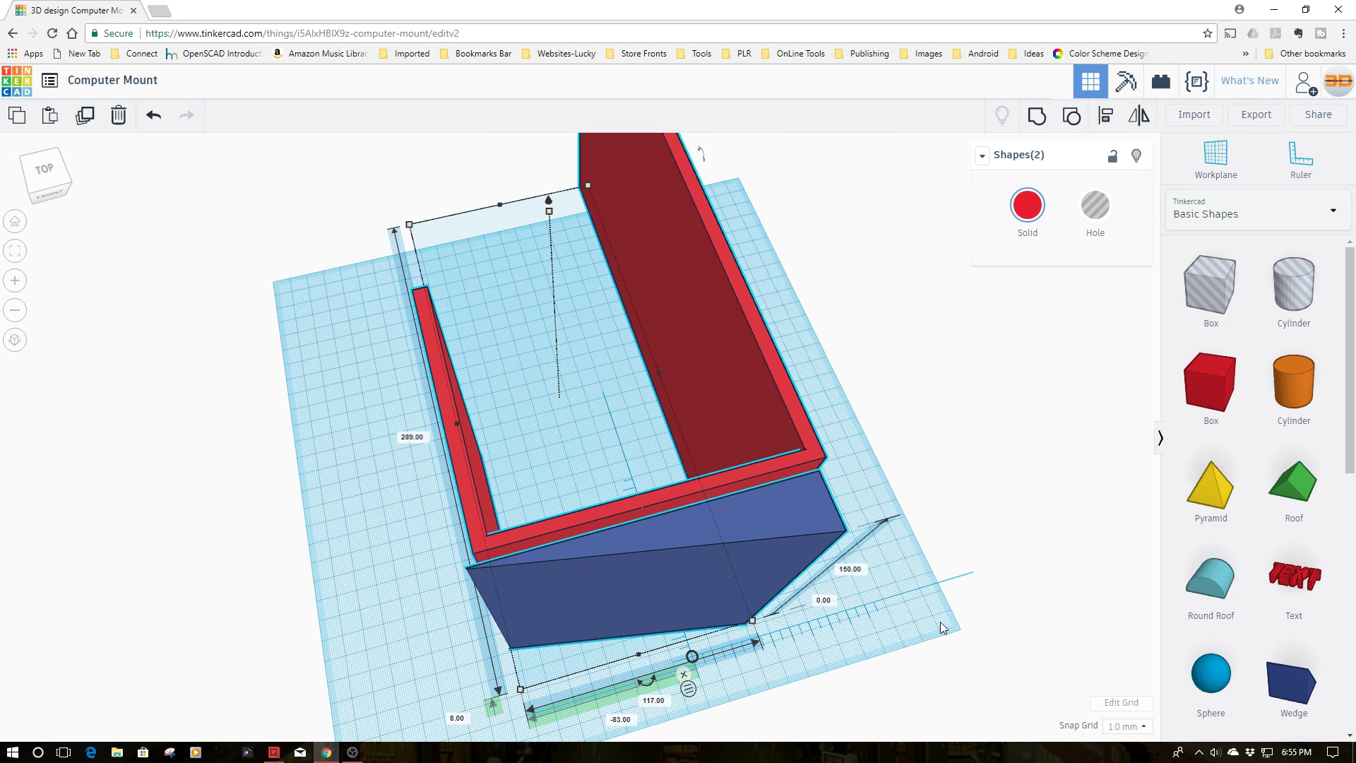
left_click(1097, 119)
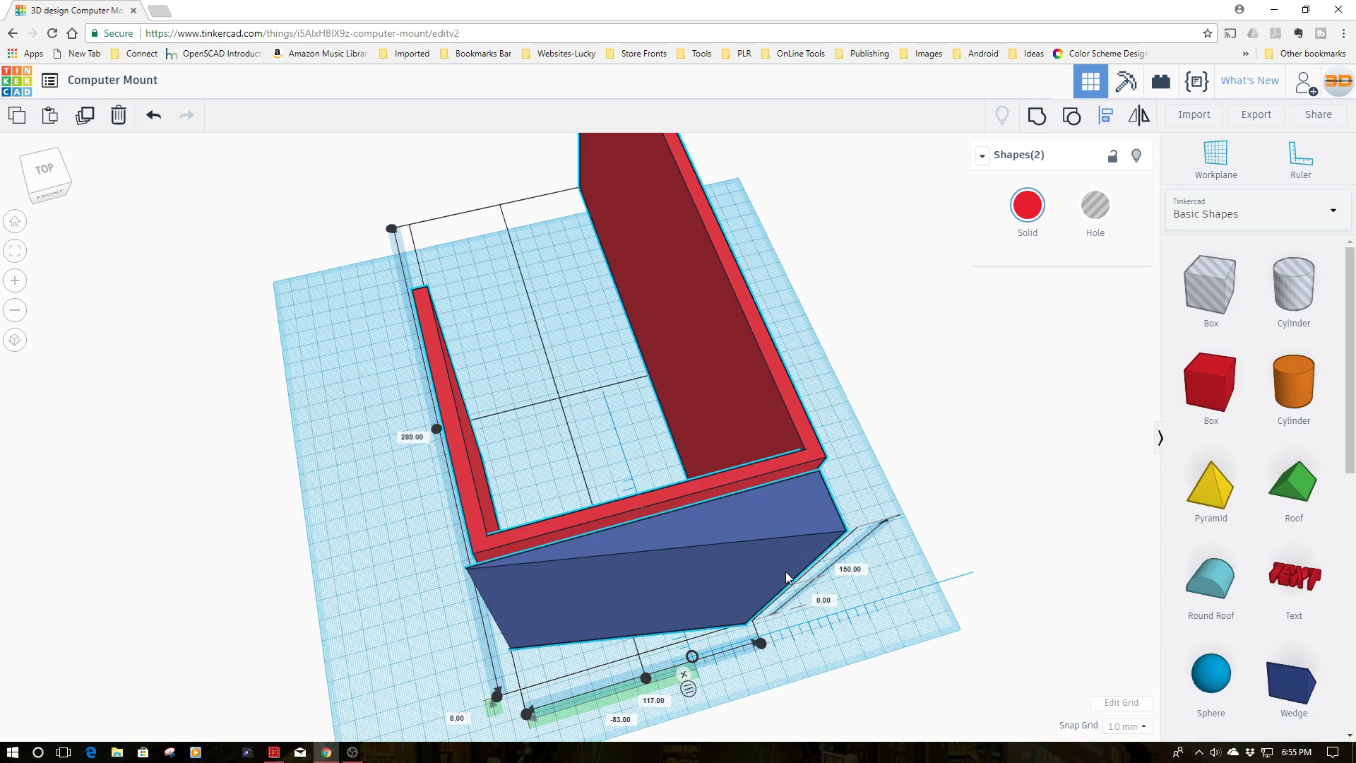
left_click(760, 643)
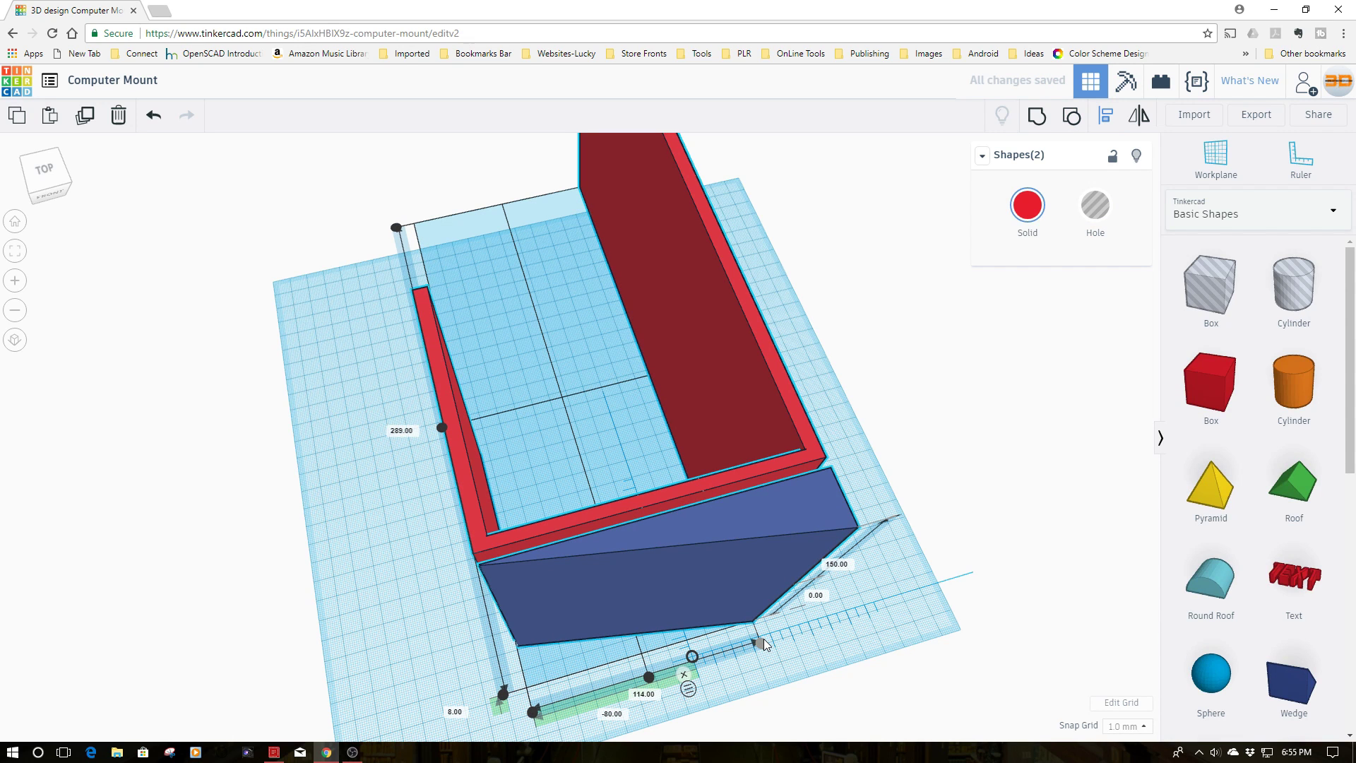
left_click(839, 632)
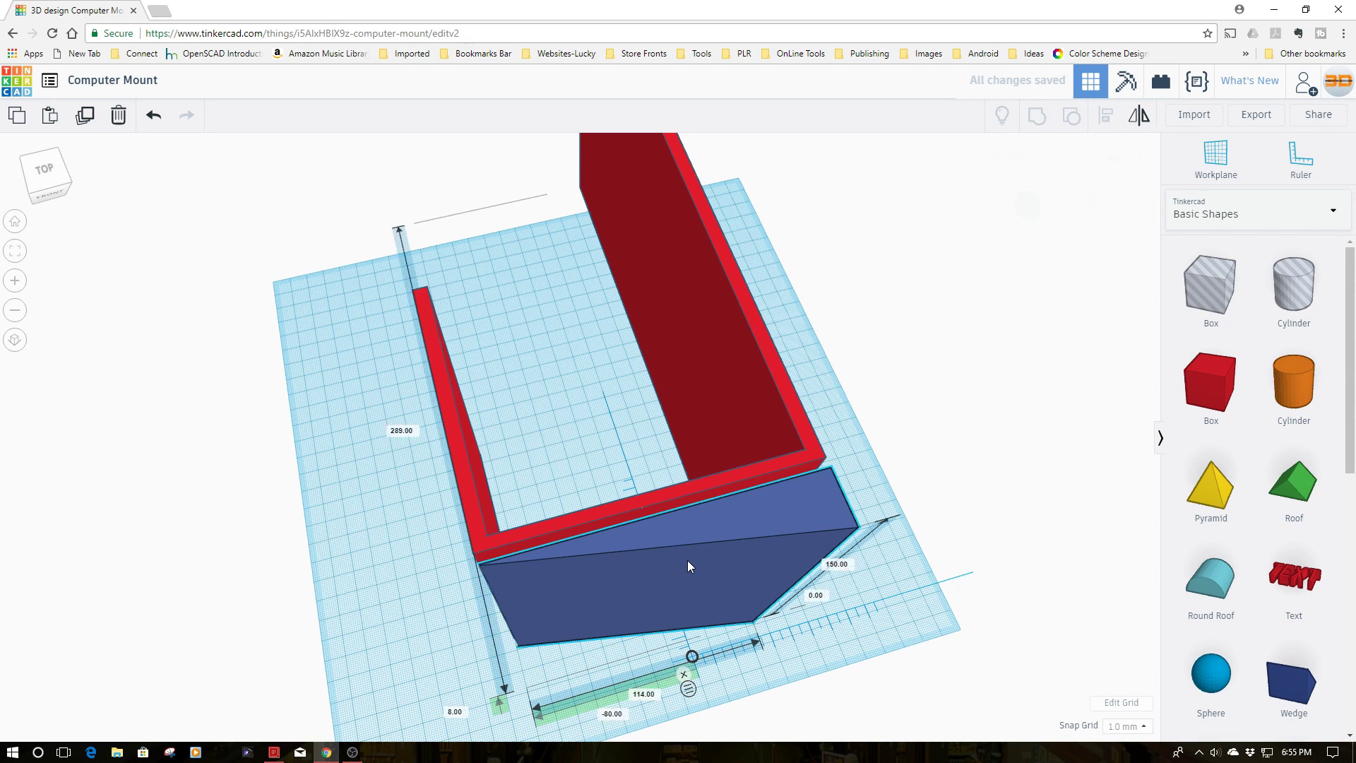
left_click(688, 561)
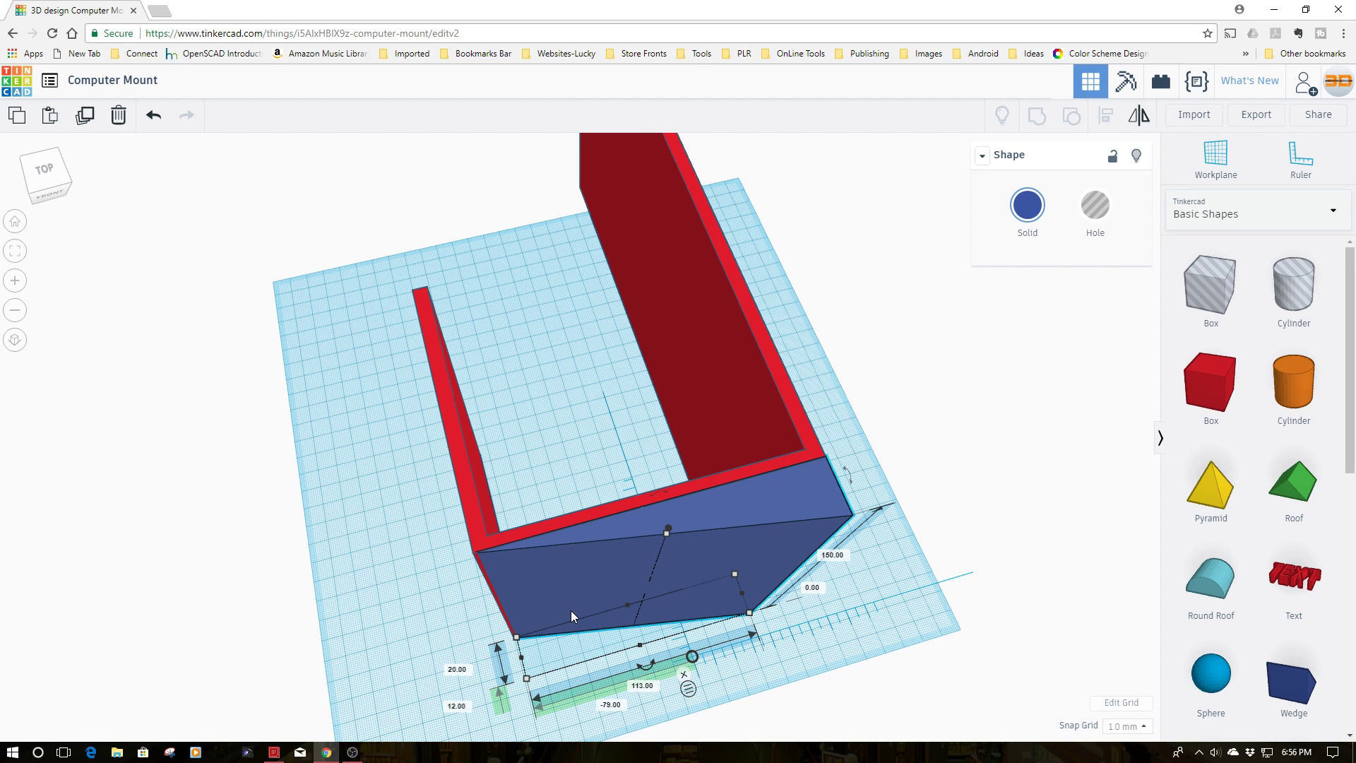
- Switch the snap grid to 0.25 mm and raise the wedge to 12.25 mm elevation
left_click(1142, 727)
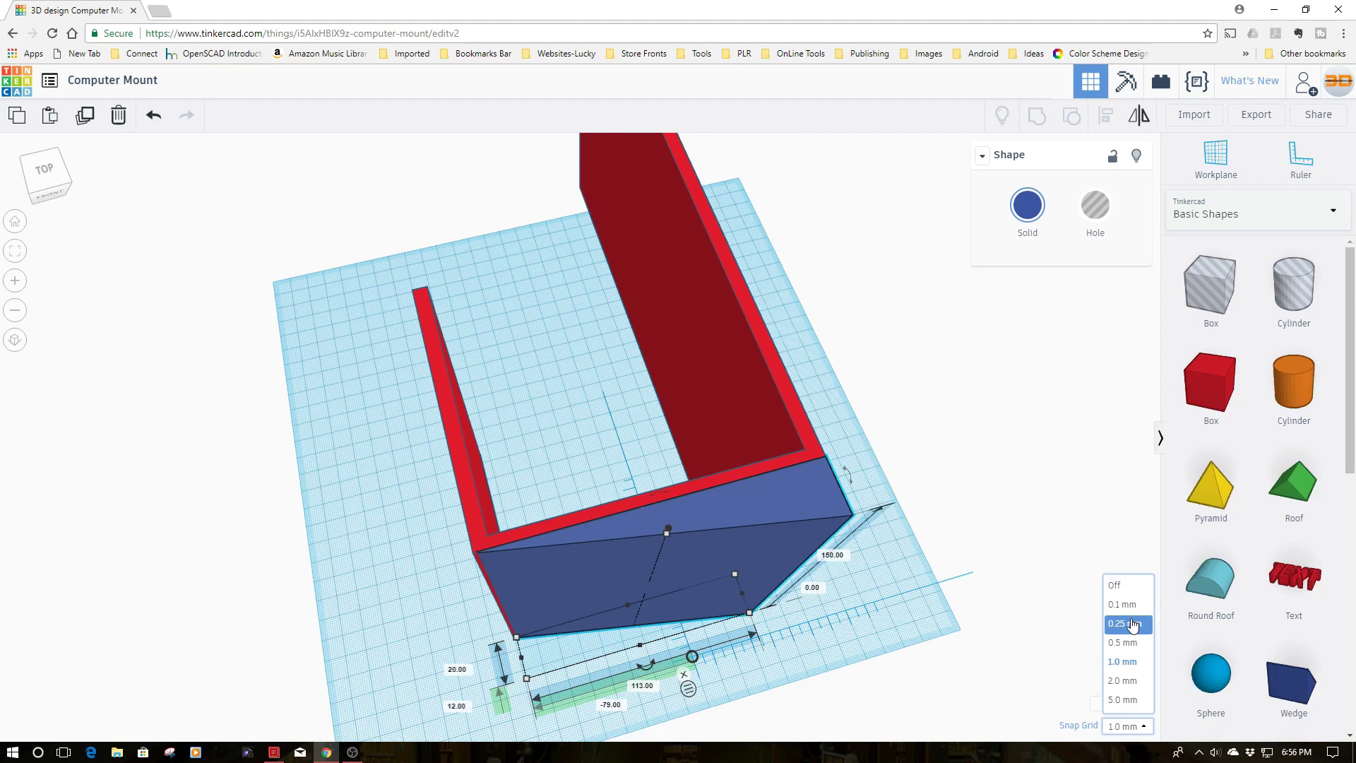
left_click(1130, 624)
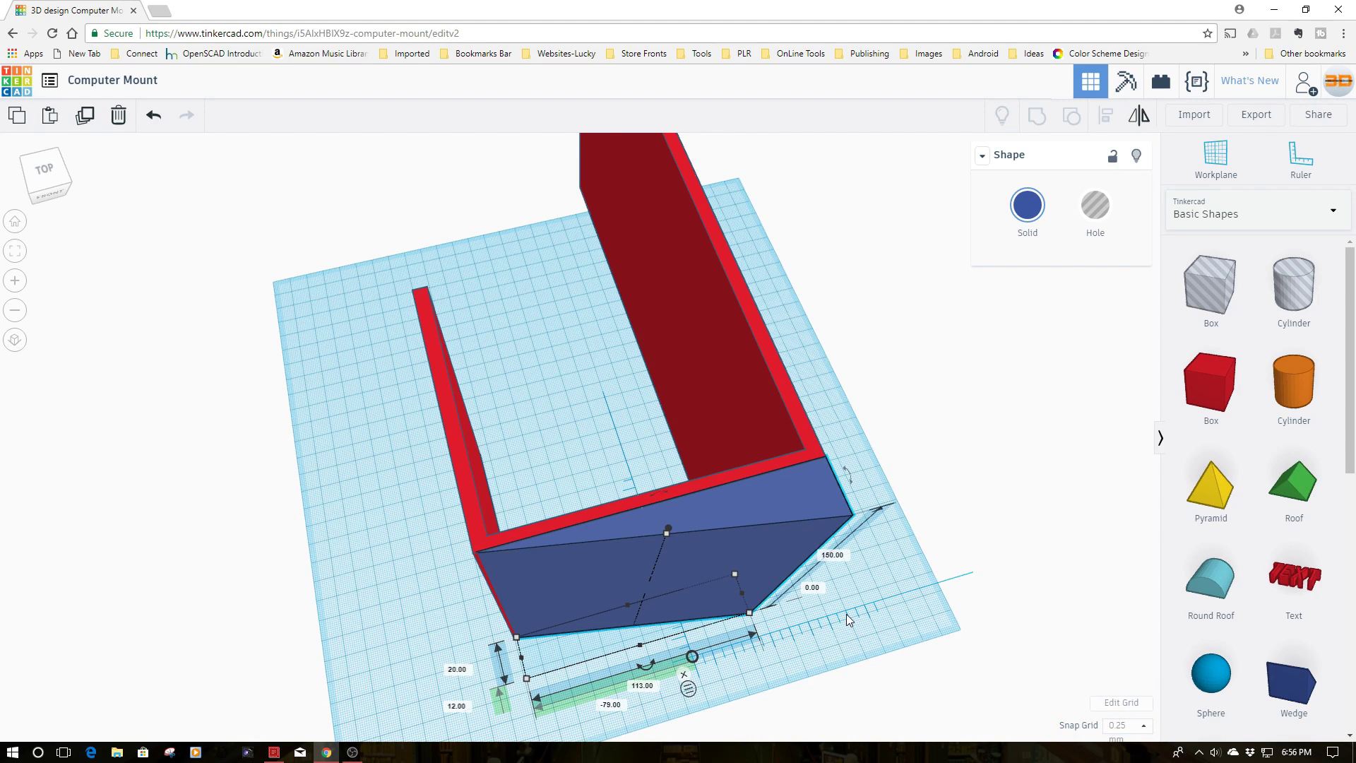
key("ctrl+Up")
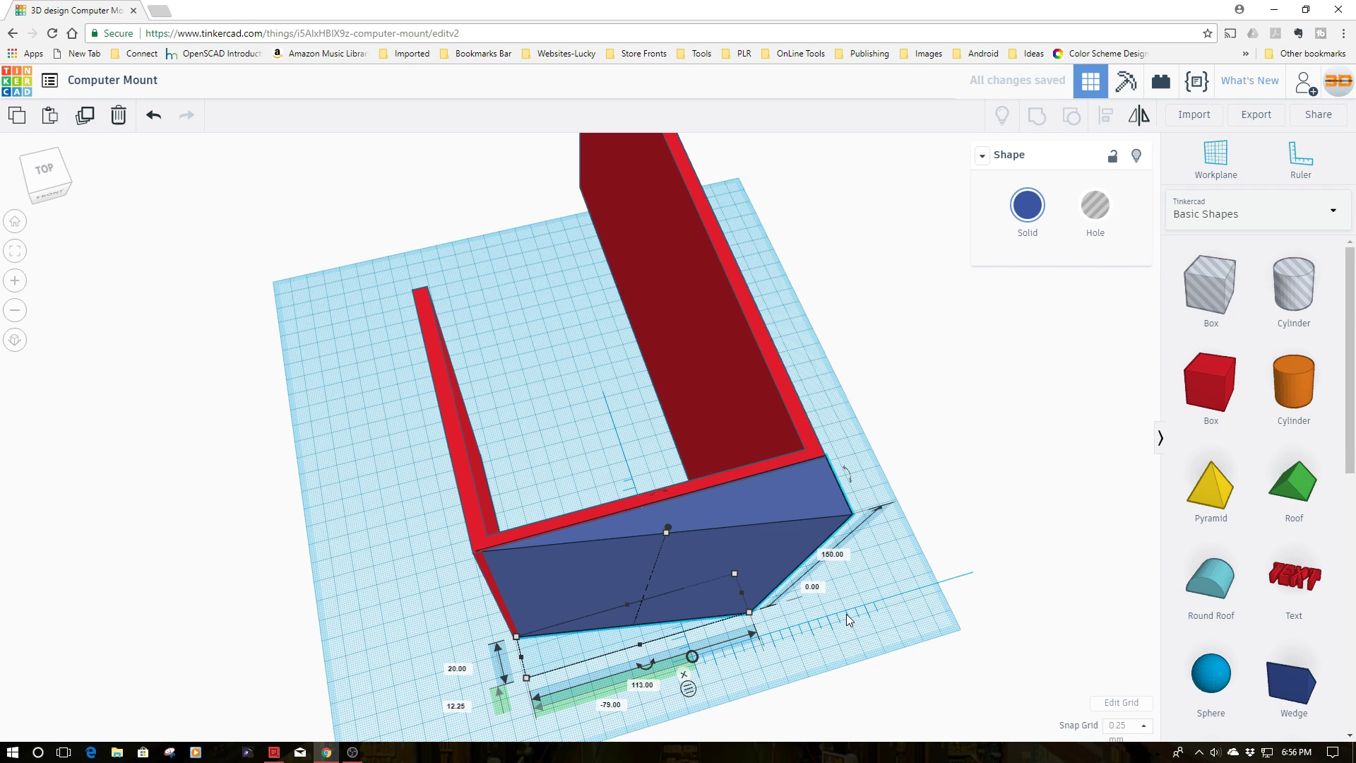
left_click_drag(319, 207, 893, 625)
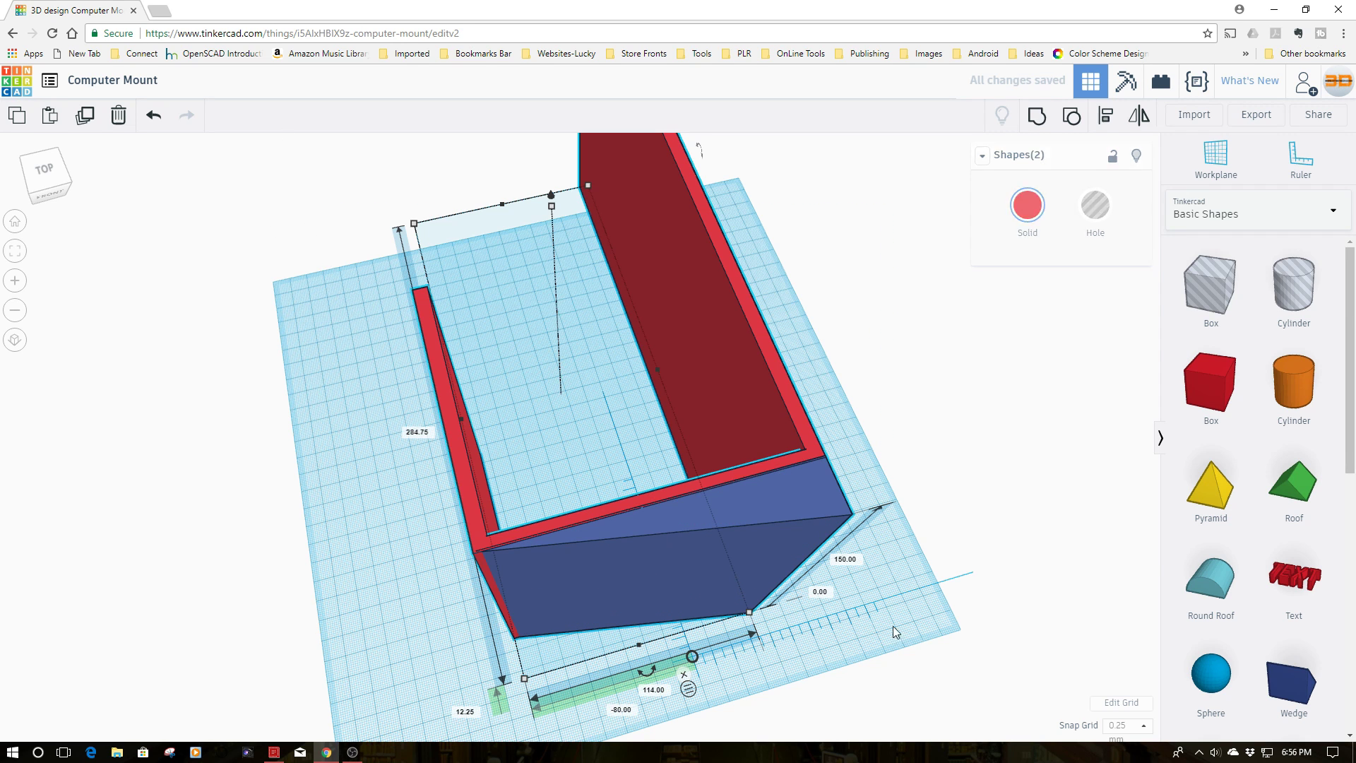
left_click(1037, 115)
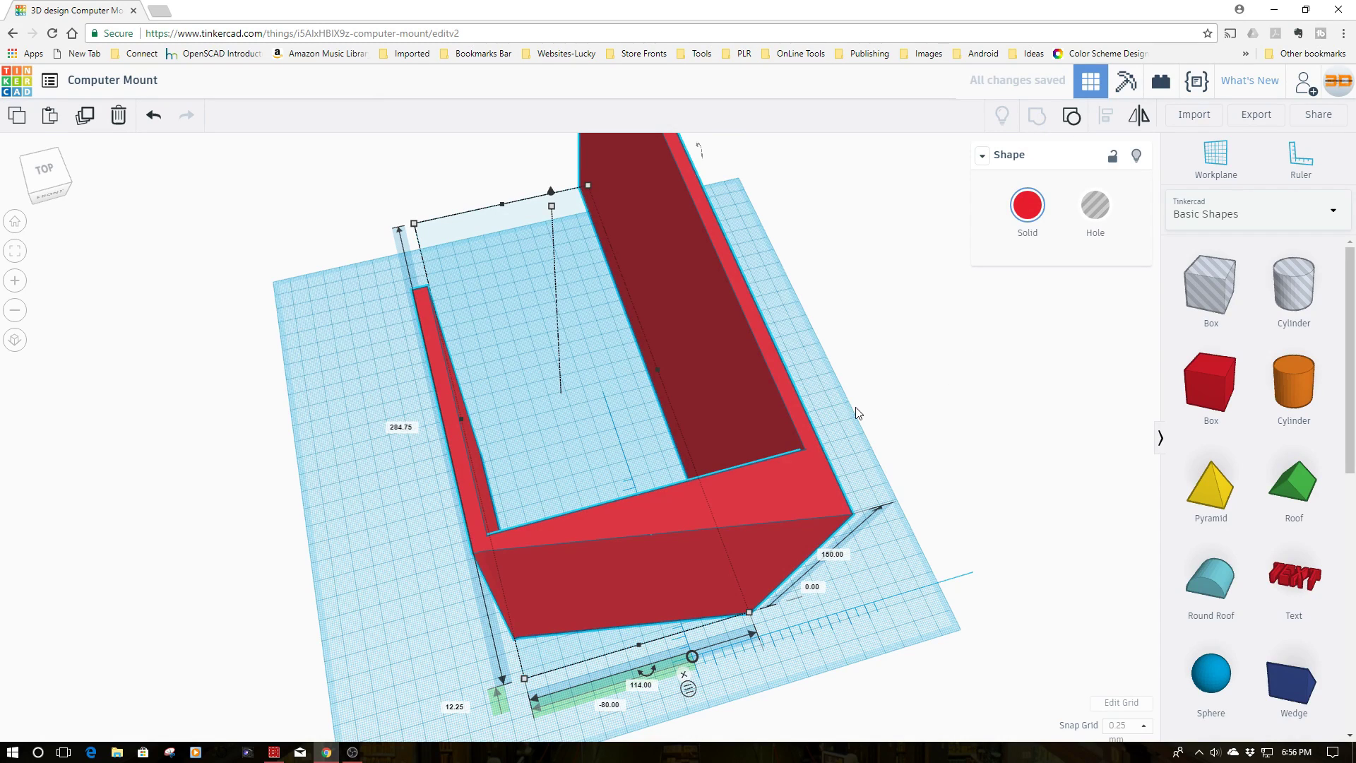
right_click_drag(857, 414, 854, 442)
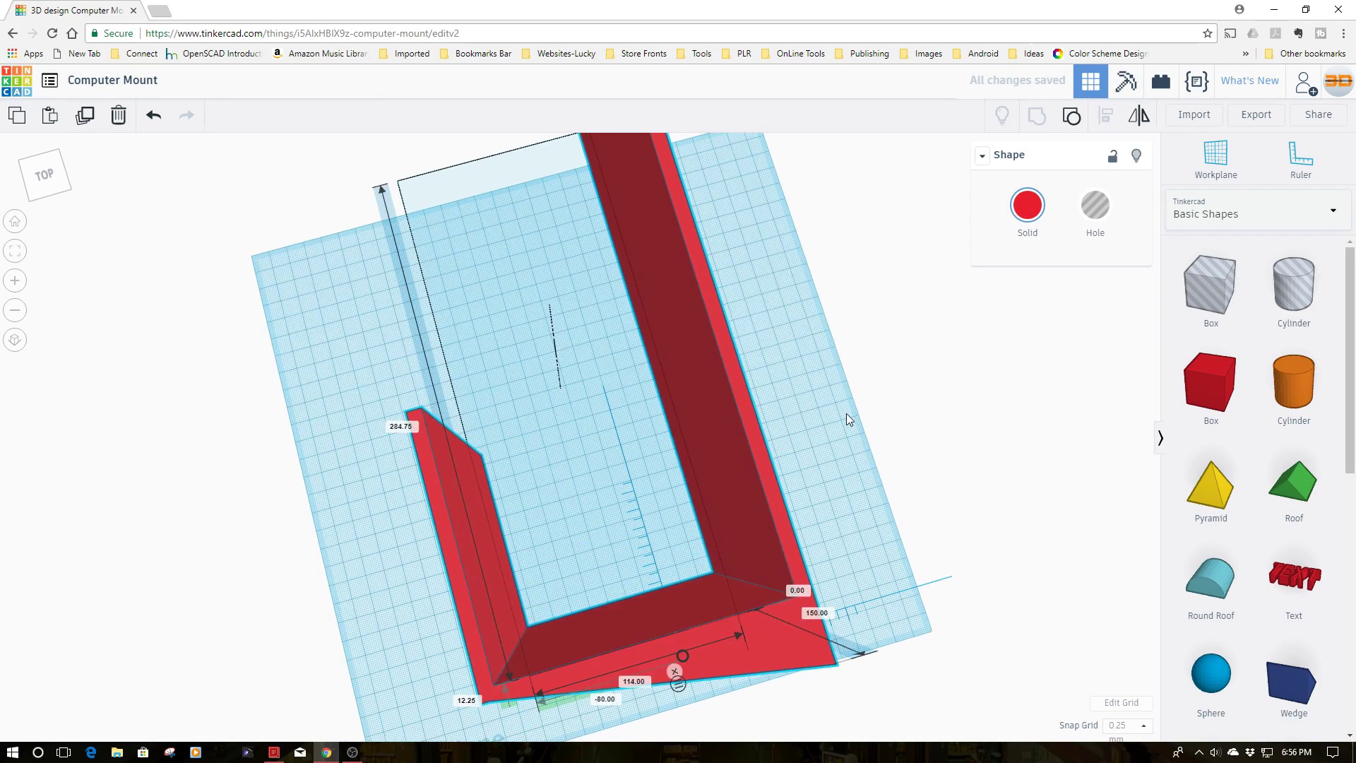
key("ctrl+z")
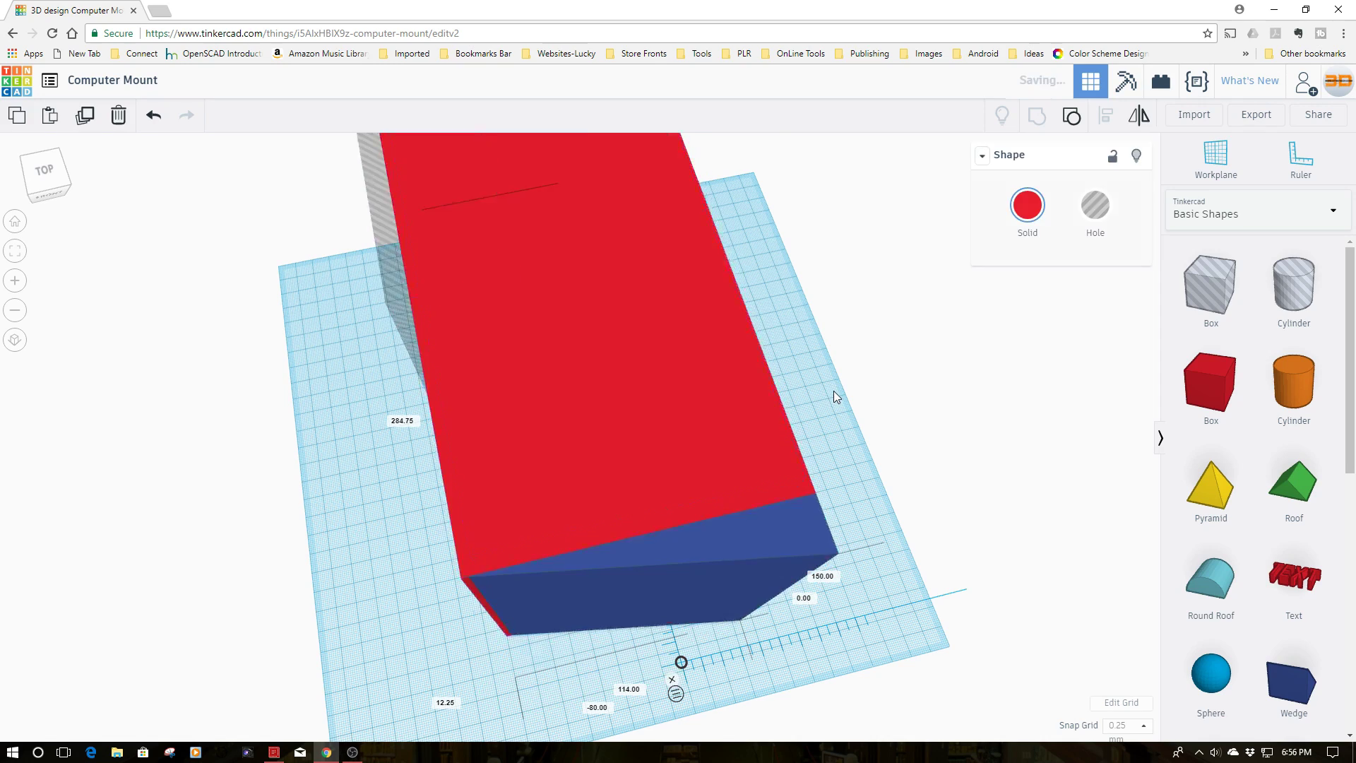
- Reduce the wedge's 20 mm dimension to 10 and raise it to 22.25 mm
left_click(754, 539)
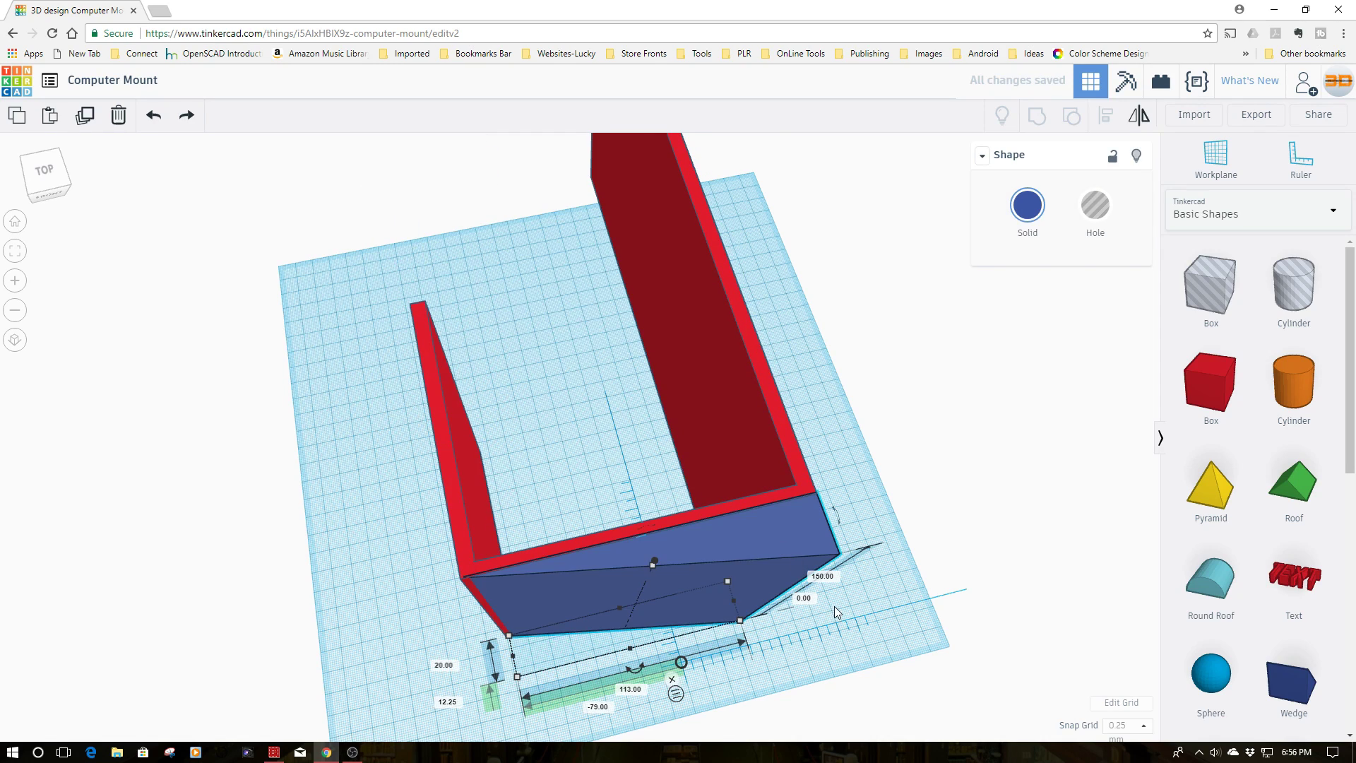
right_click_drag(791, 557, 685, 562)
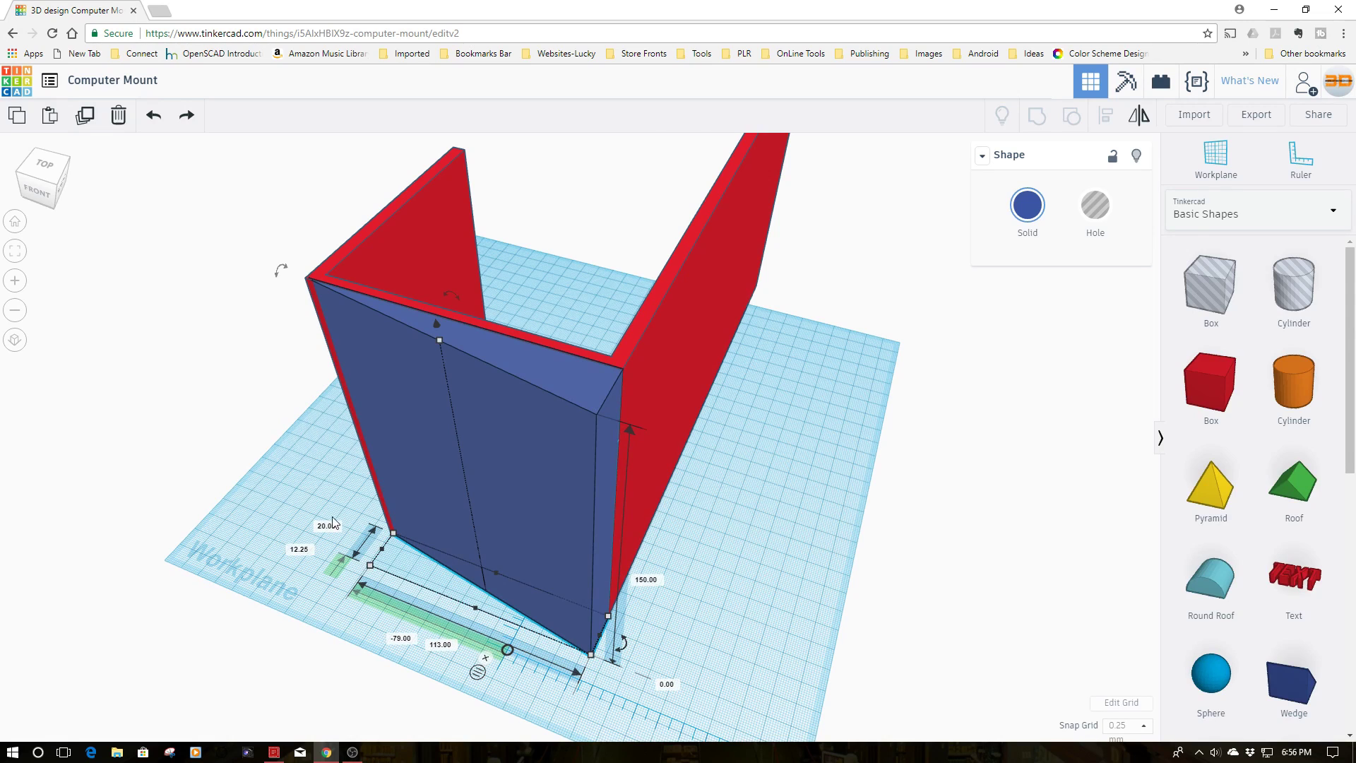
left_click(329, 525)
left_click(423, 519)
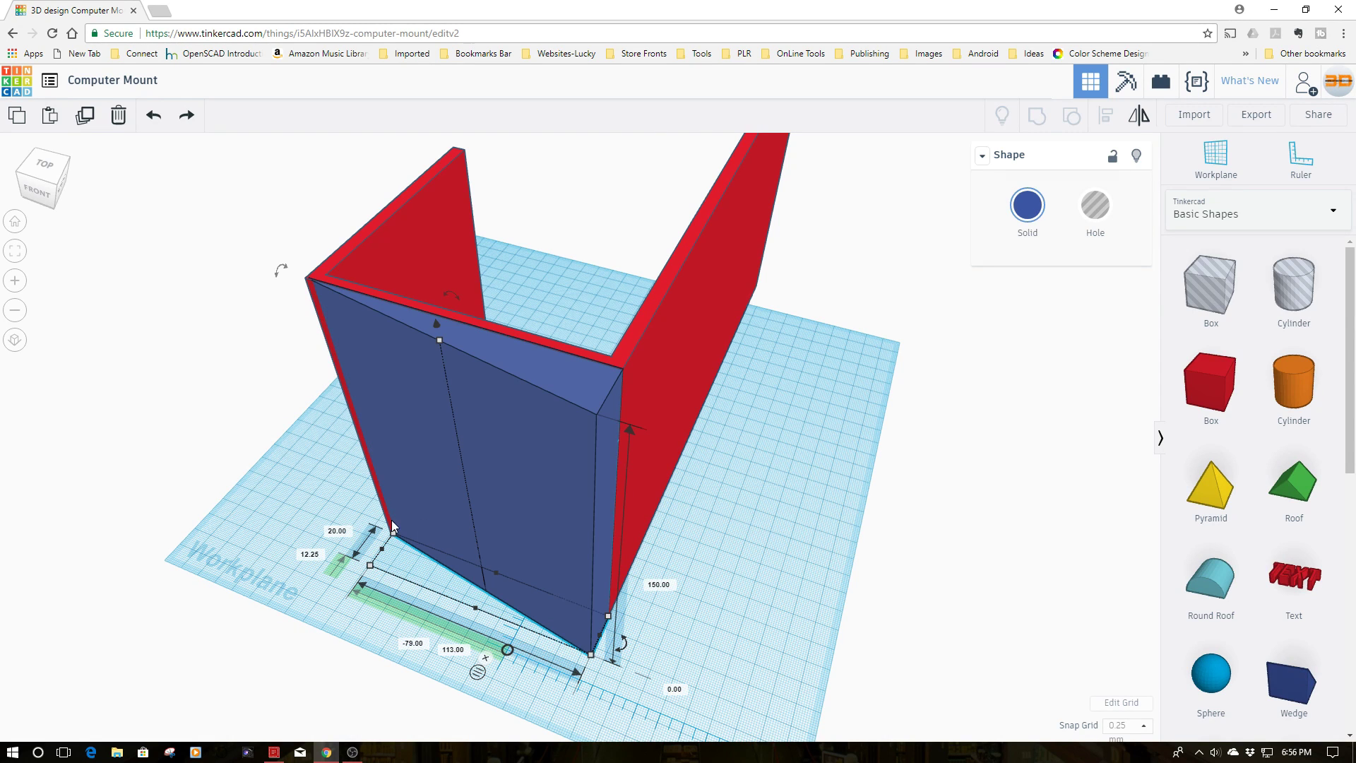
left_click(340, 531)
type("10")
key("Return")
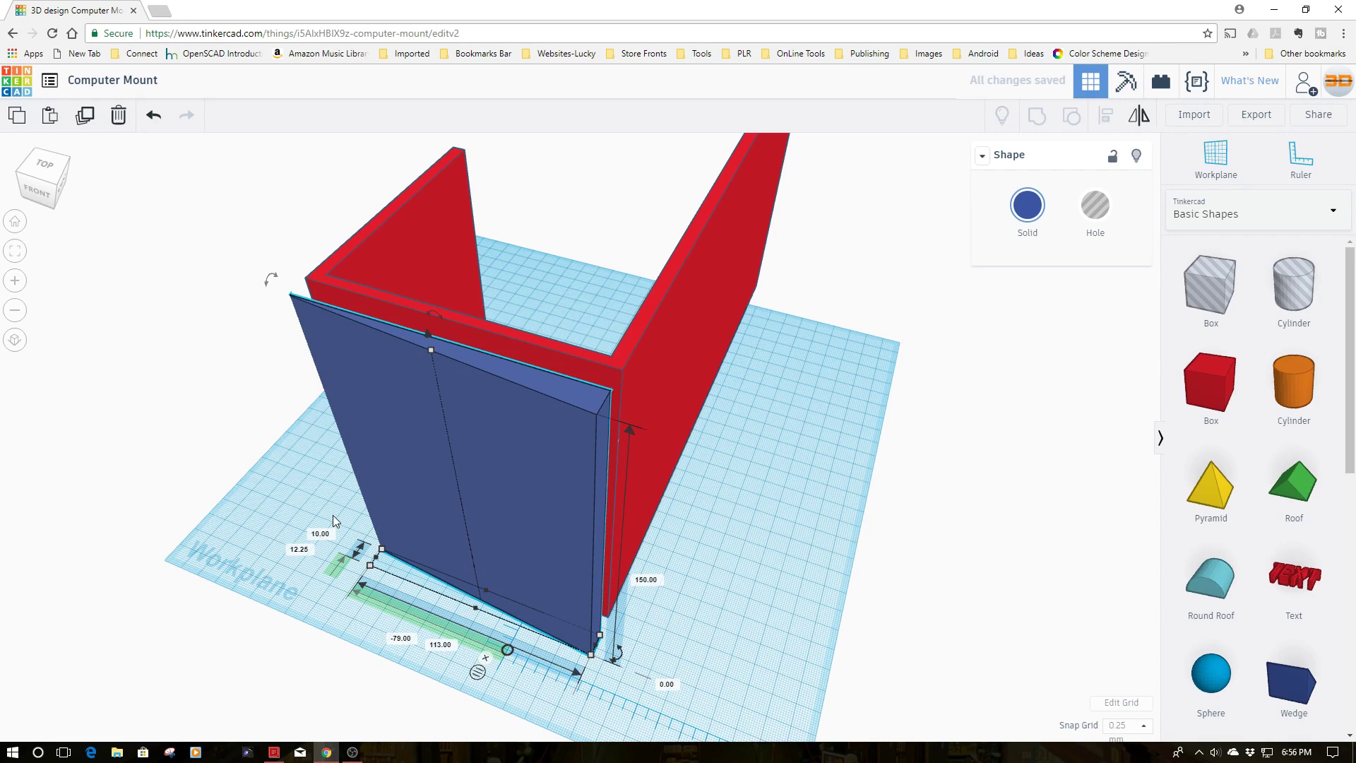
right_click_drag(782, 609, 646, 674)
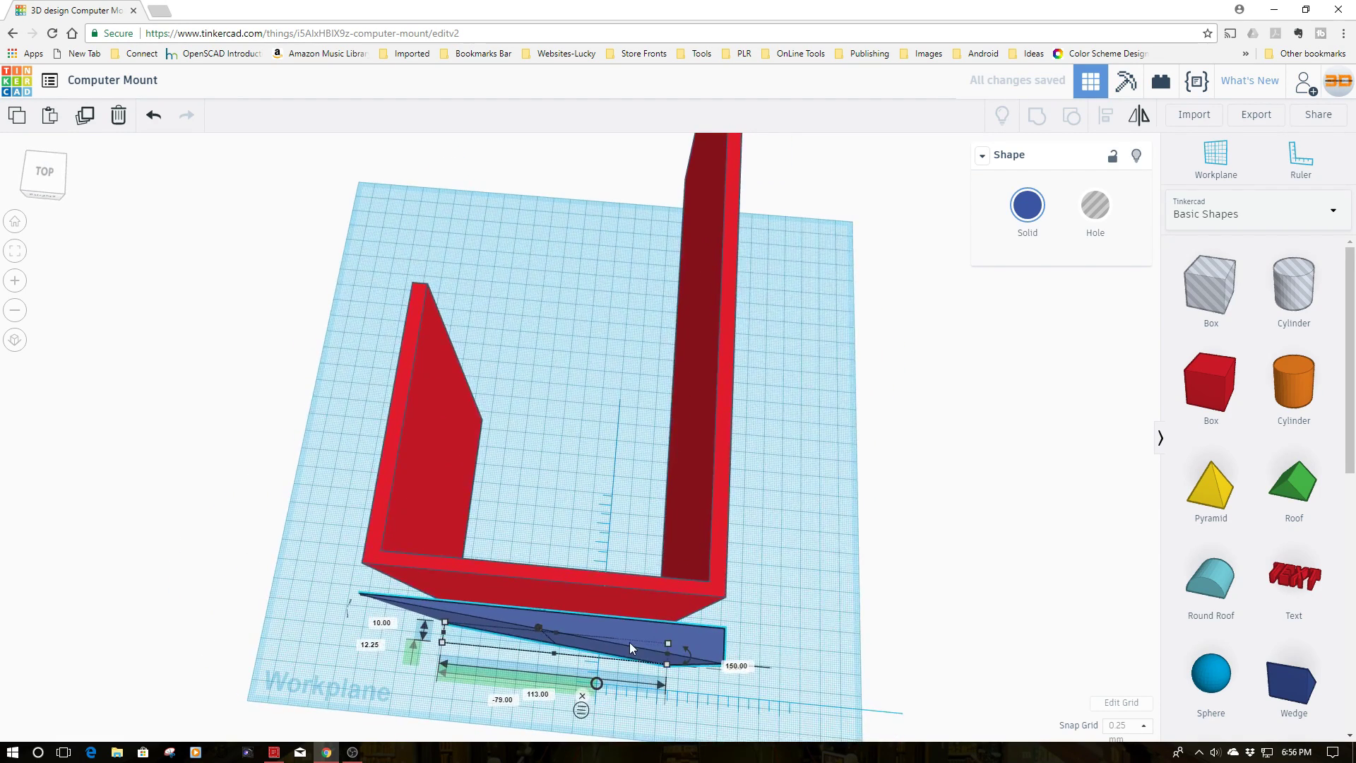
key("ctrl+Up")
key("ctrl+Up")
key("ctrl+Up")
key("ctrl+Up")
key("ctrl+Up")
key("ctrl+Up")
key("ctrl+Up")
key("ctrl+Up")
key("ctrl+Up")
key("ctrl+Up")
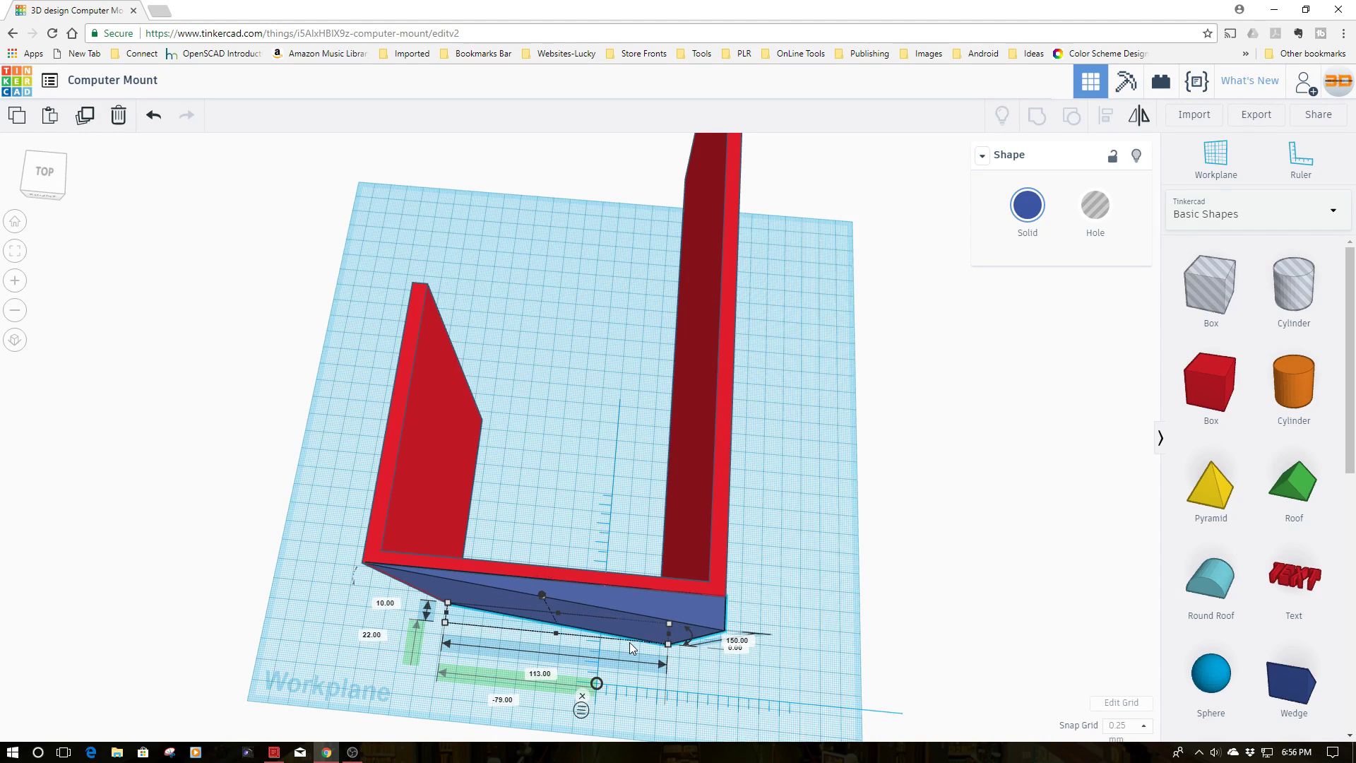
key("ctrl+Up")
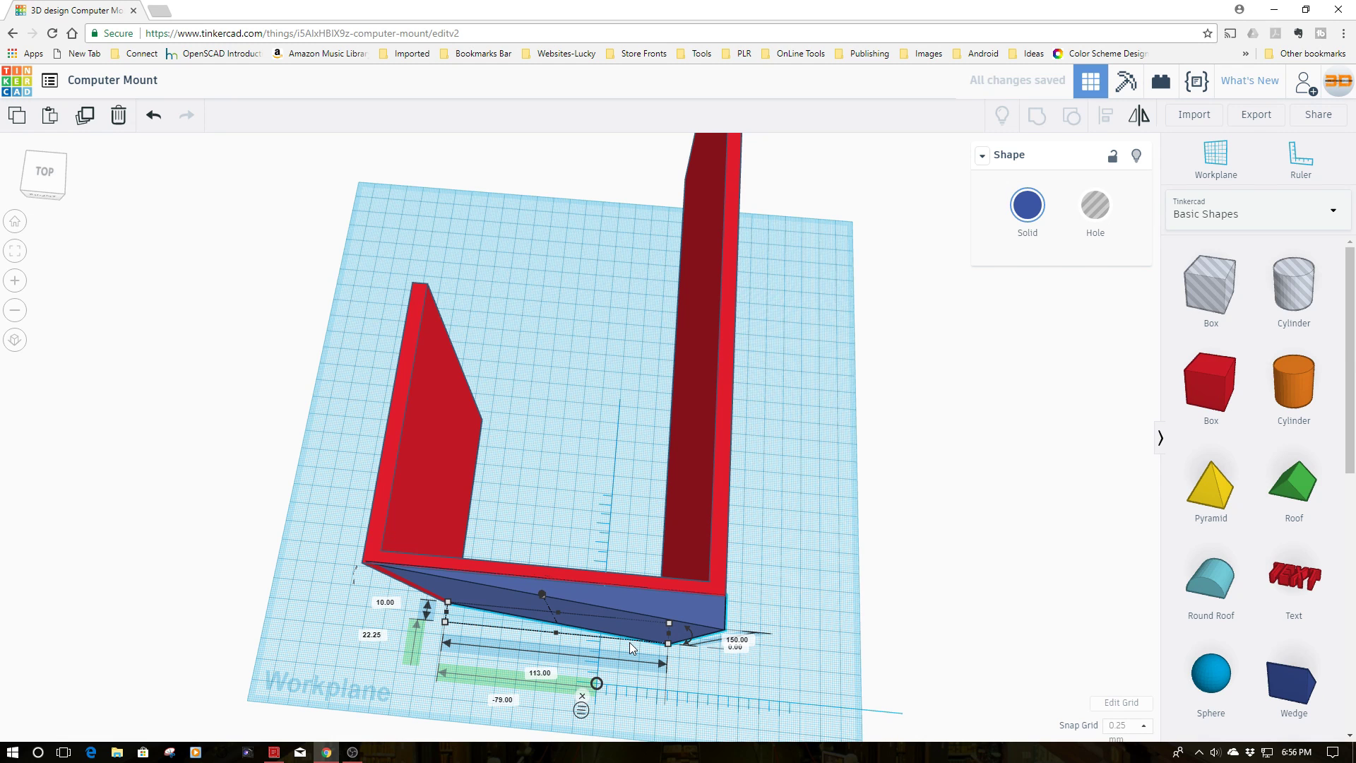
- Group the wedge and bracket into a single red solid
left_click_drag(305, 226, 819, 609)
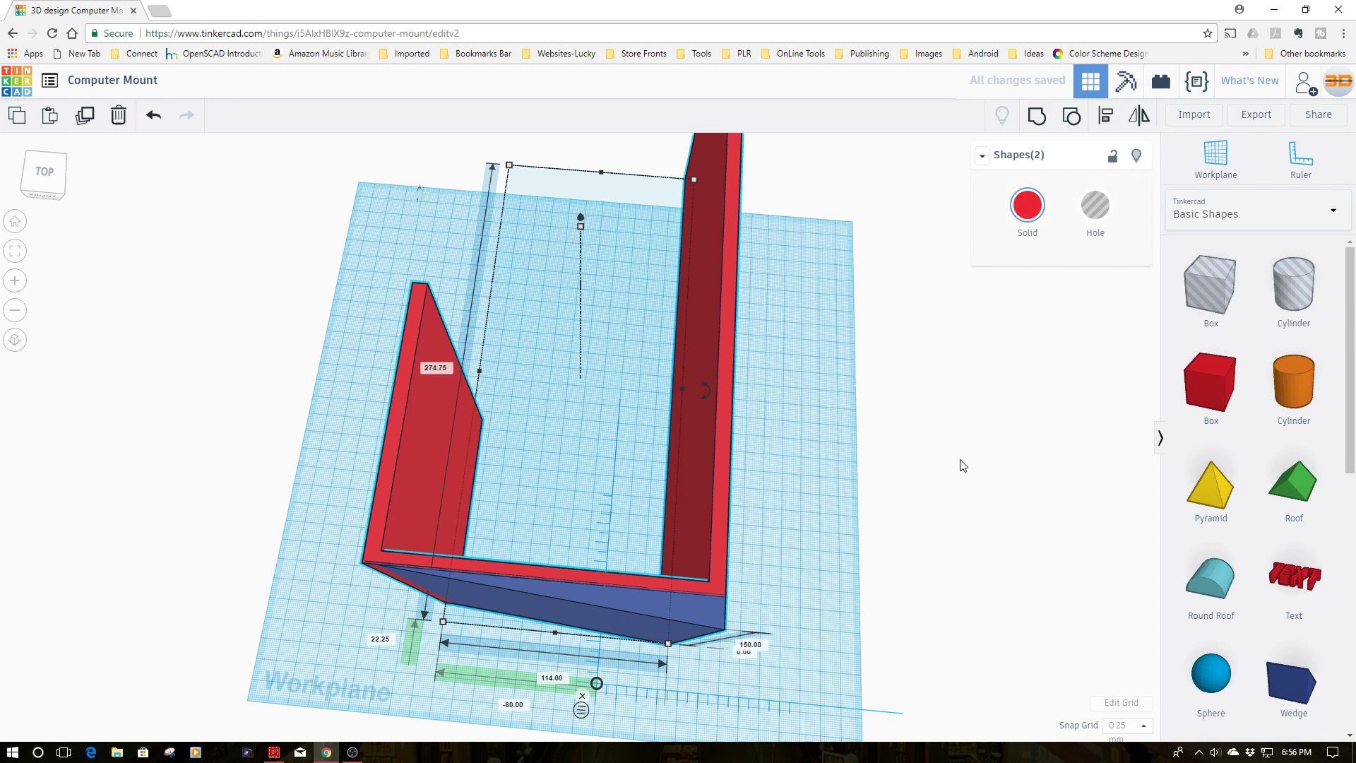
left_click(1036, 115)
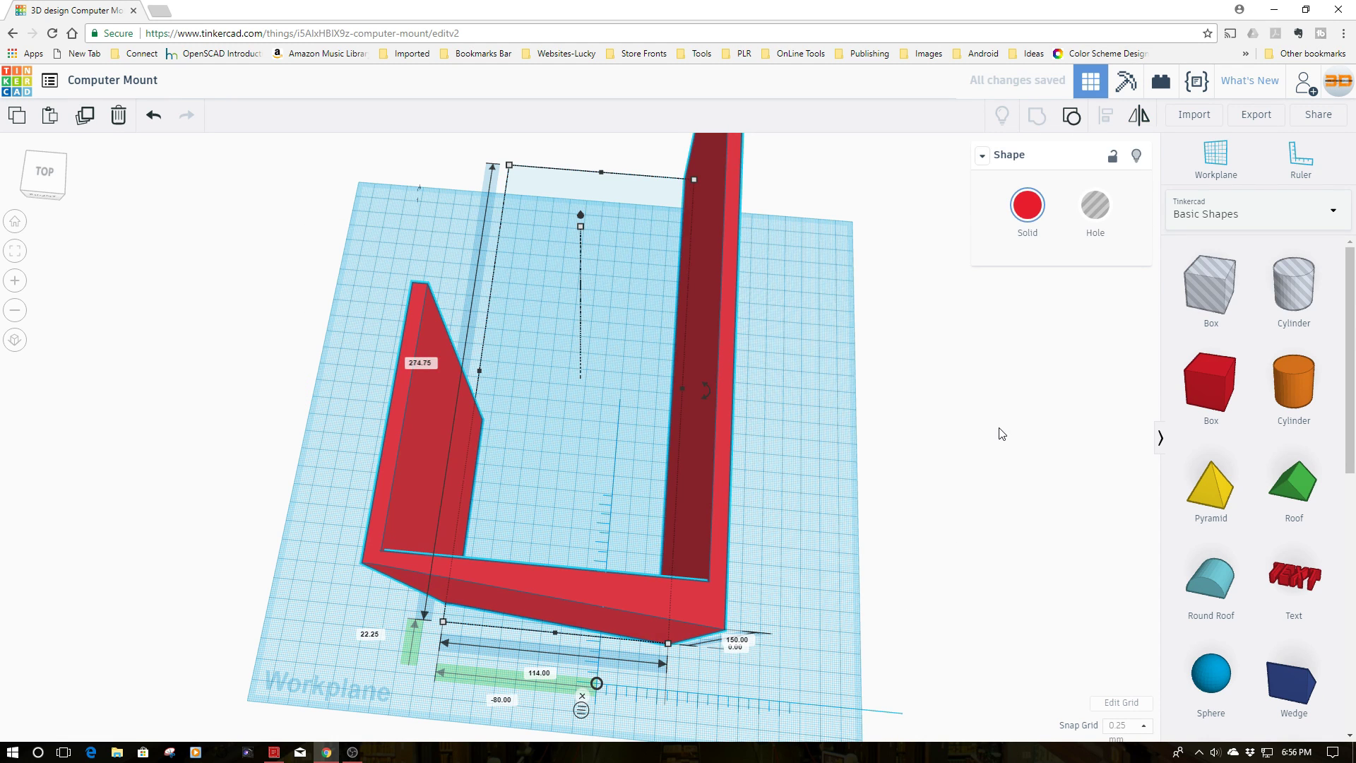
right_click_drag(799, 516, 785, 625)
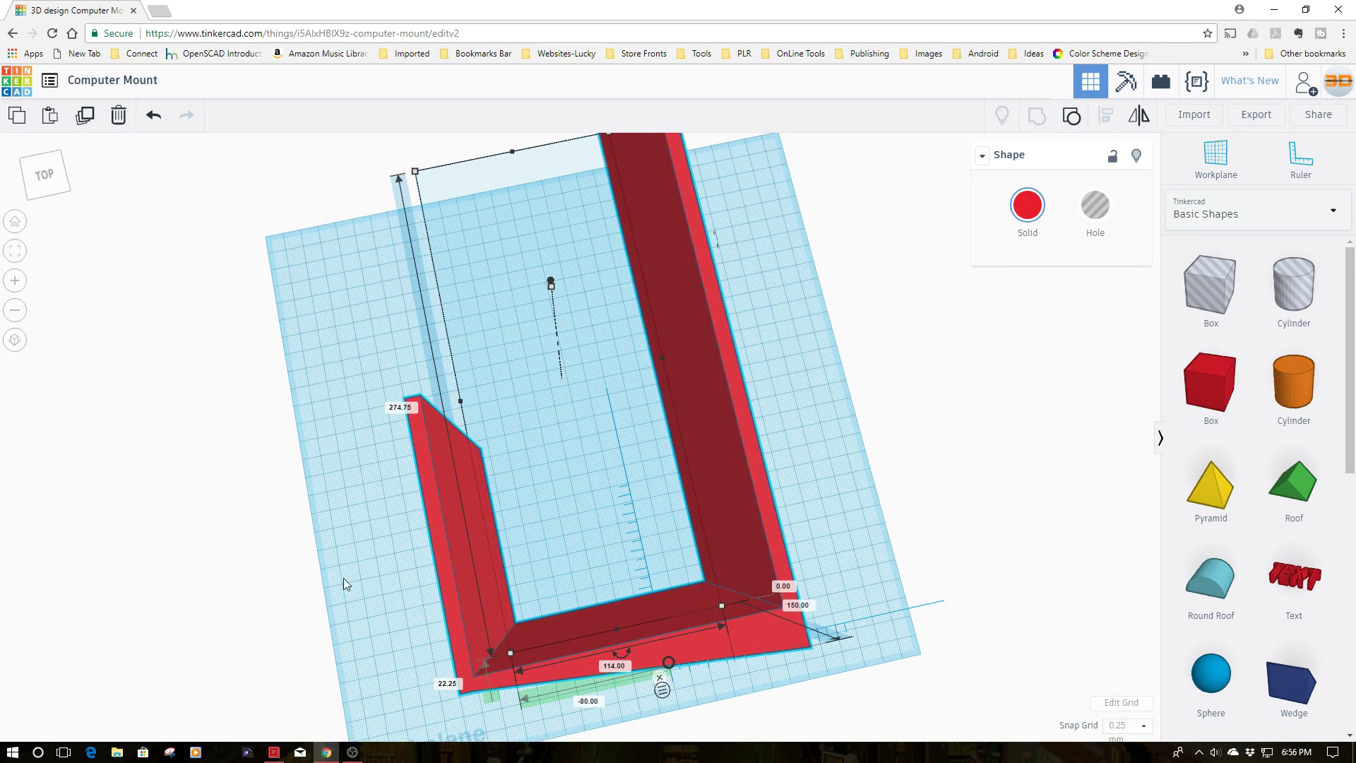
right_click_drag(343, 578, 742, 515)
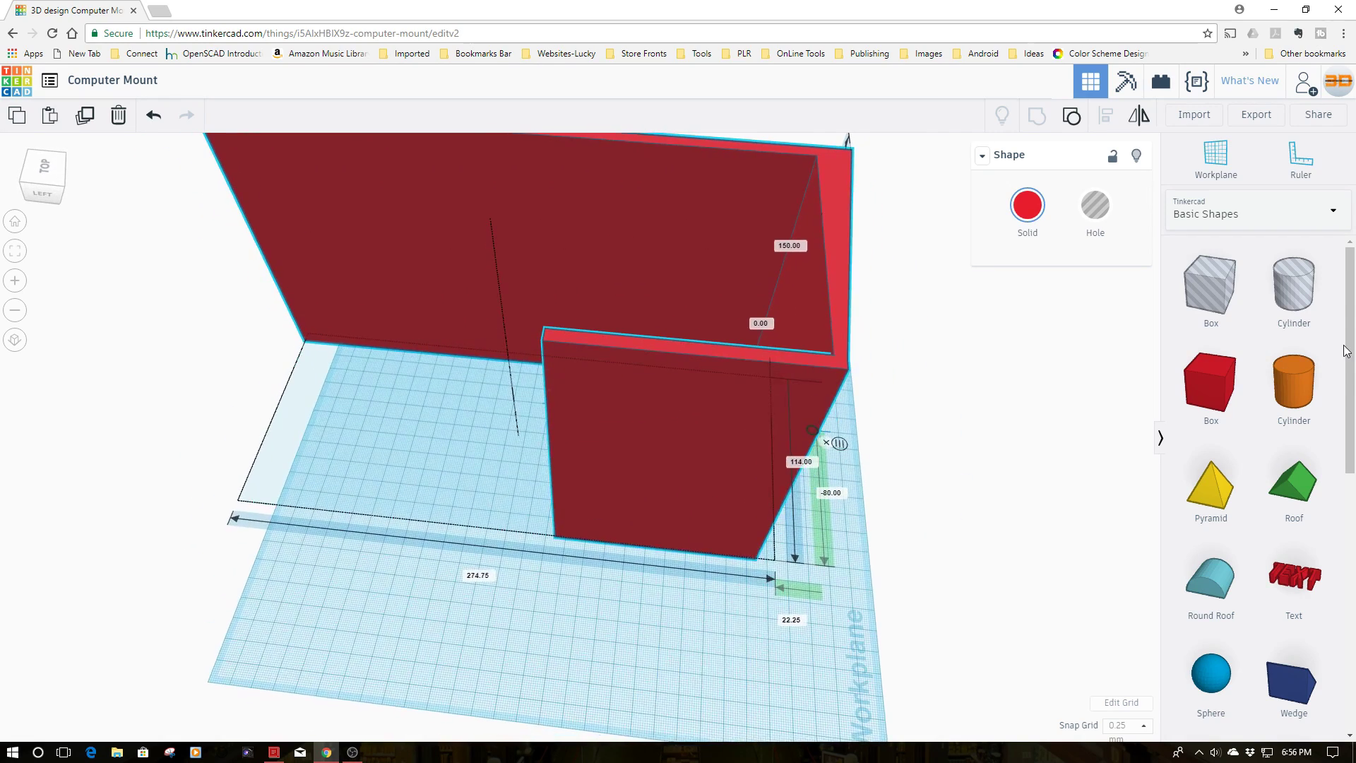
- Place a cylinder hole and size it to 7 × 7 mm with a 10 mm height
left_click(391, 599)
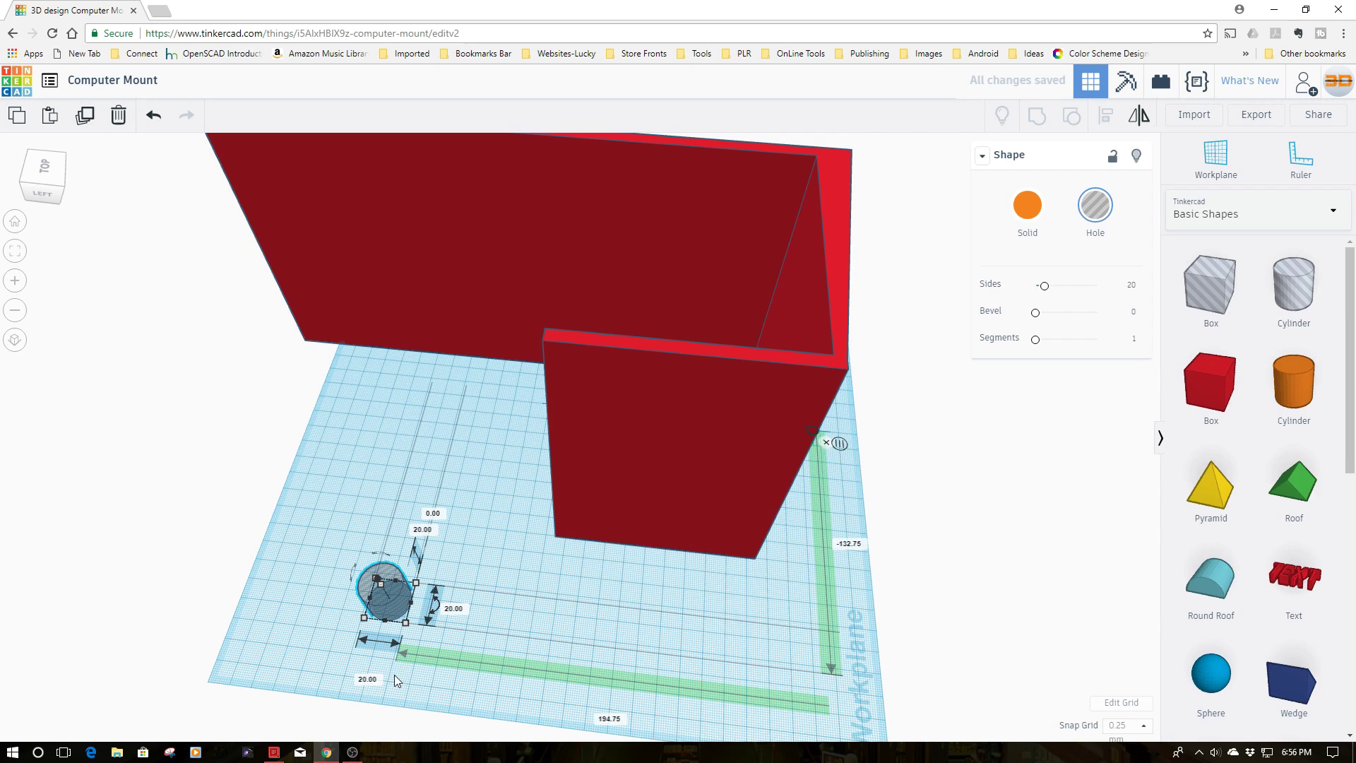
left_click(373, 676)
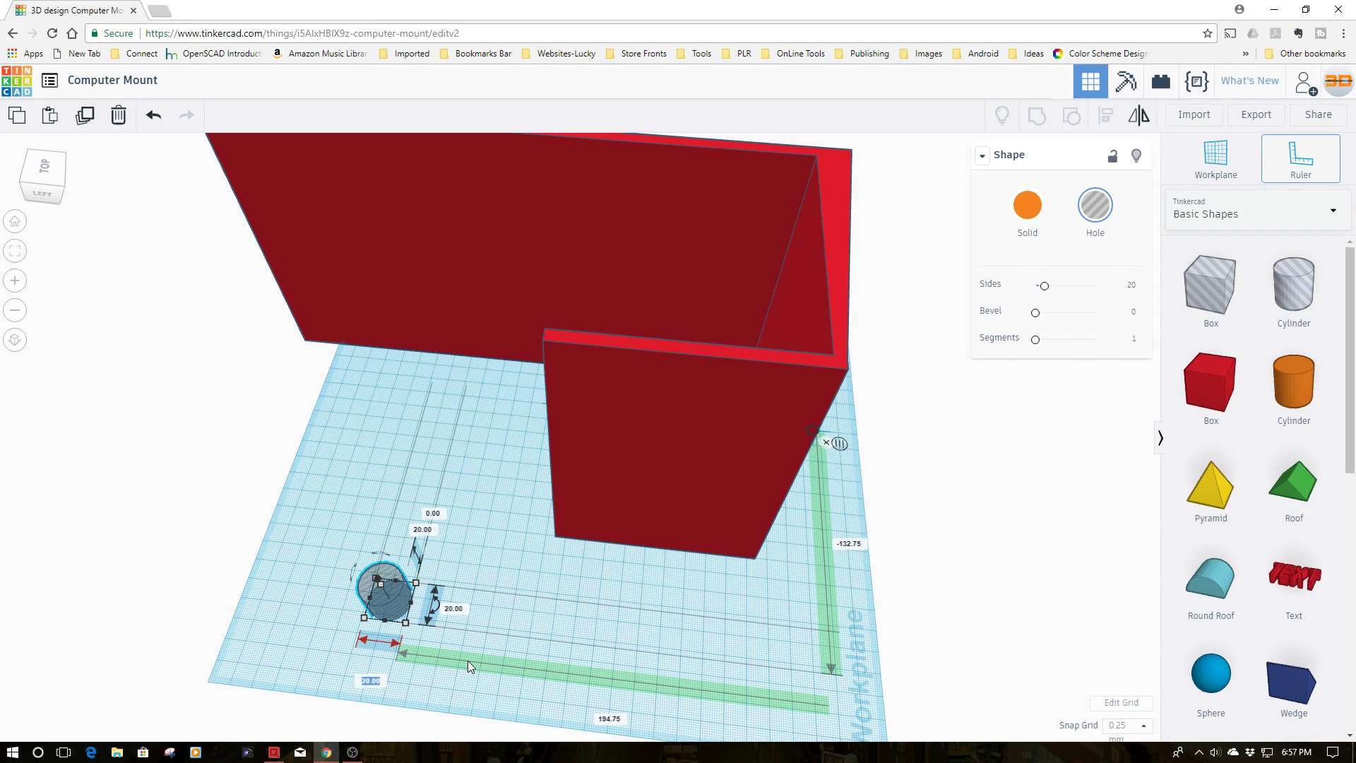
type("7")
key("Return")
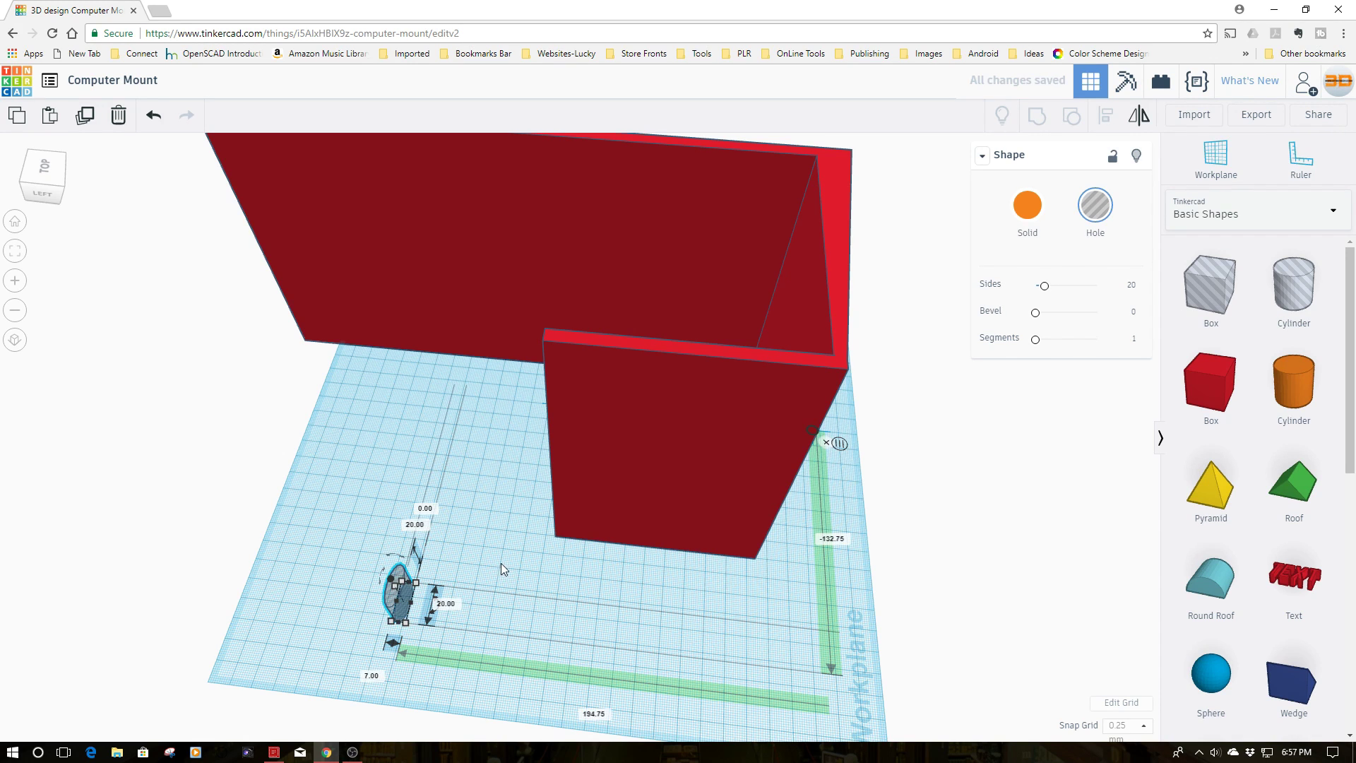
left_click(445, 603)
type("7")
key("Return")
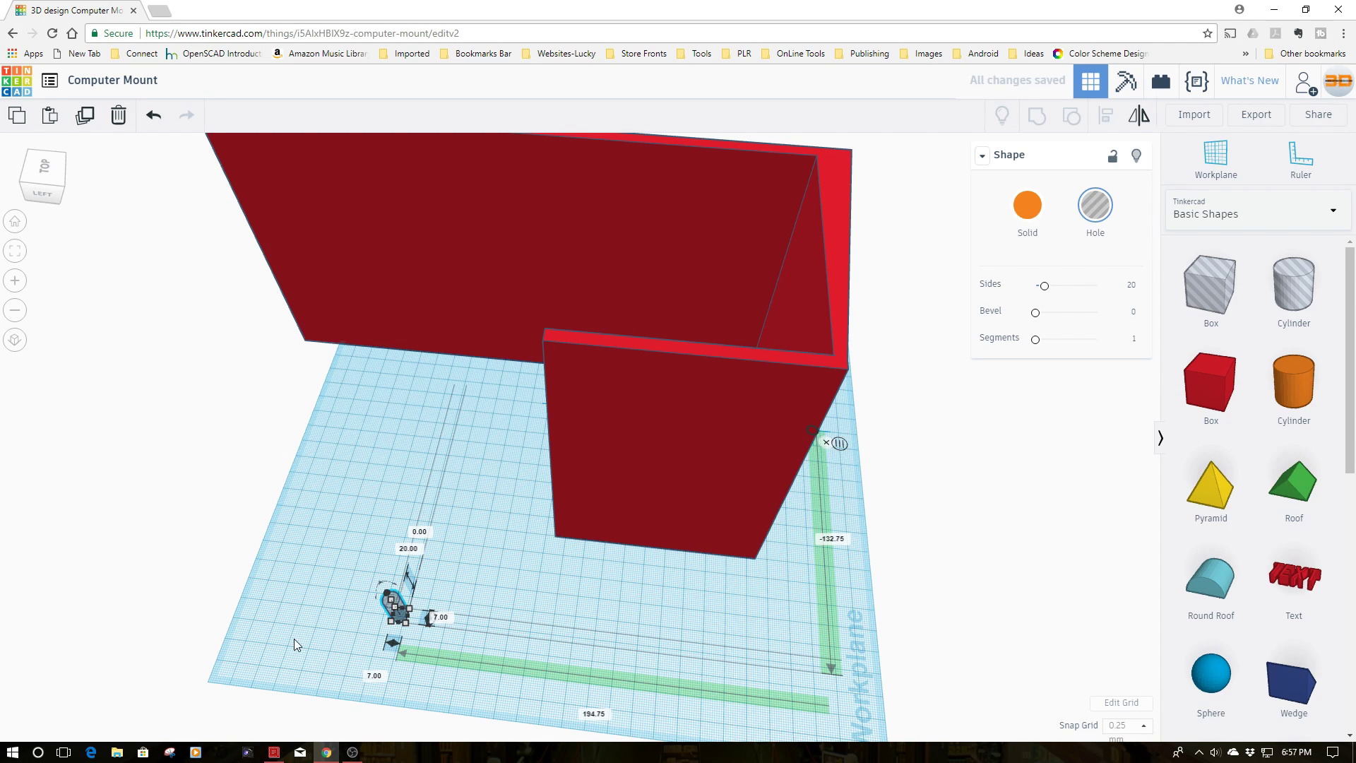
right_click_drag(294, 638, 380, 586)
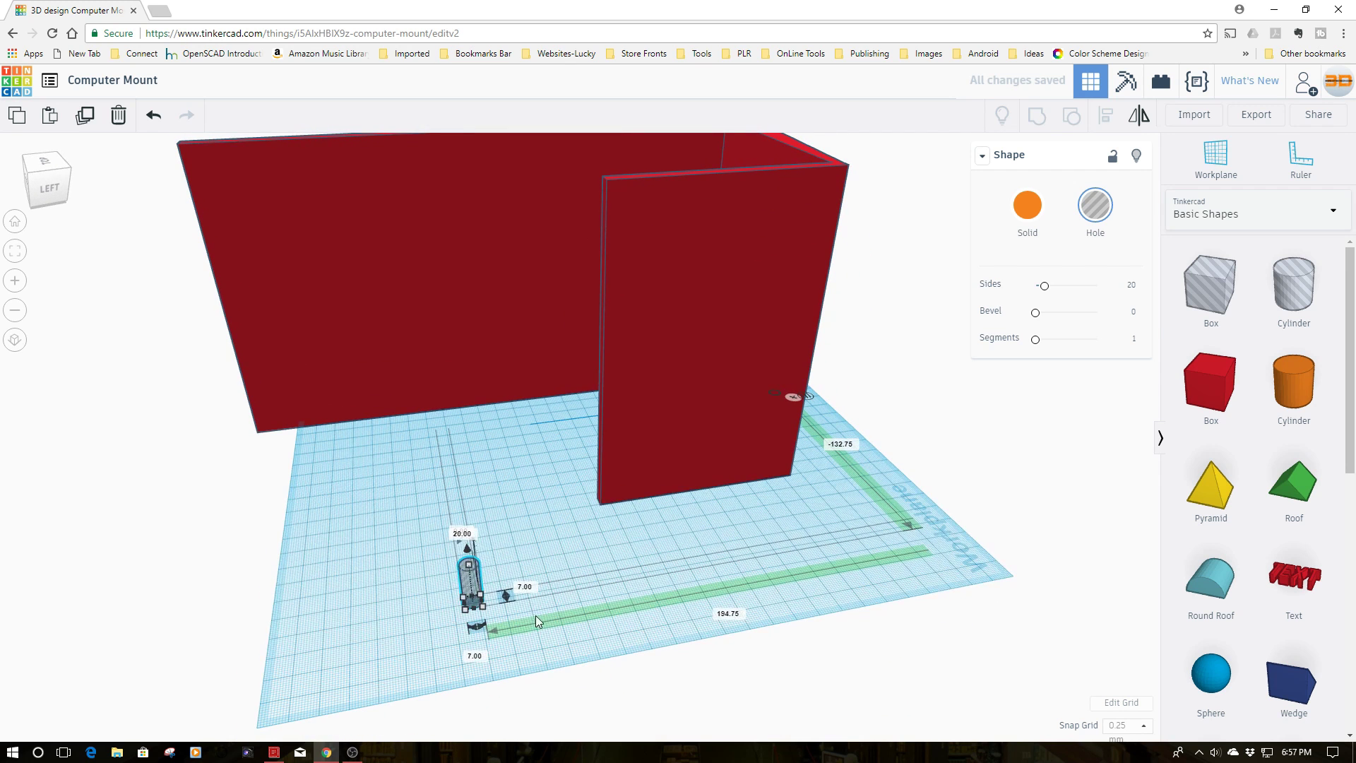
left_click(465, 533)
type("10")
key("Return")
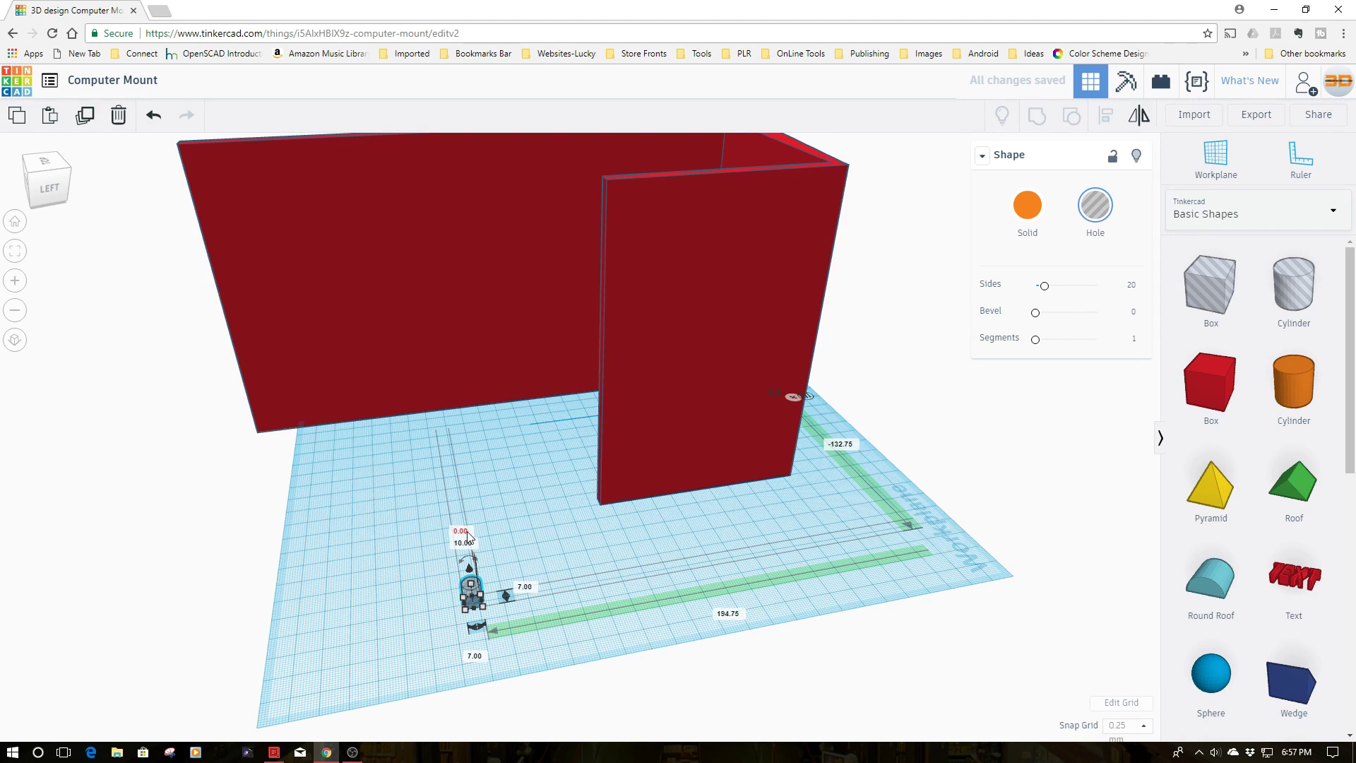
- Place a new cylinder hole and size it to 3 mm width and 3 mm length
left_click_drag(1294, 286, 345, 606)
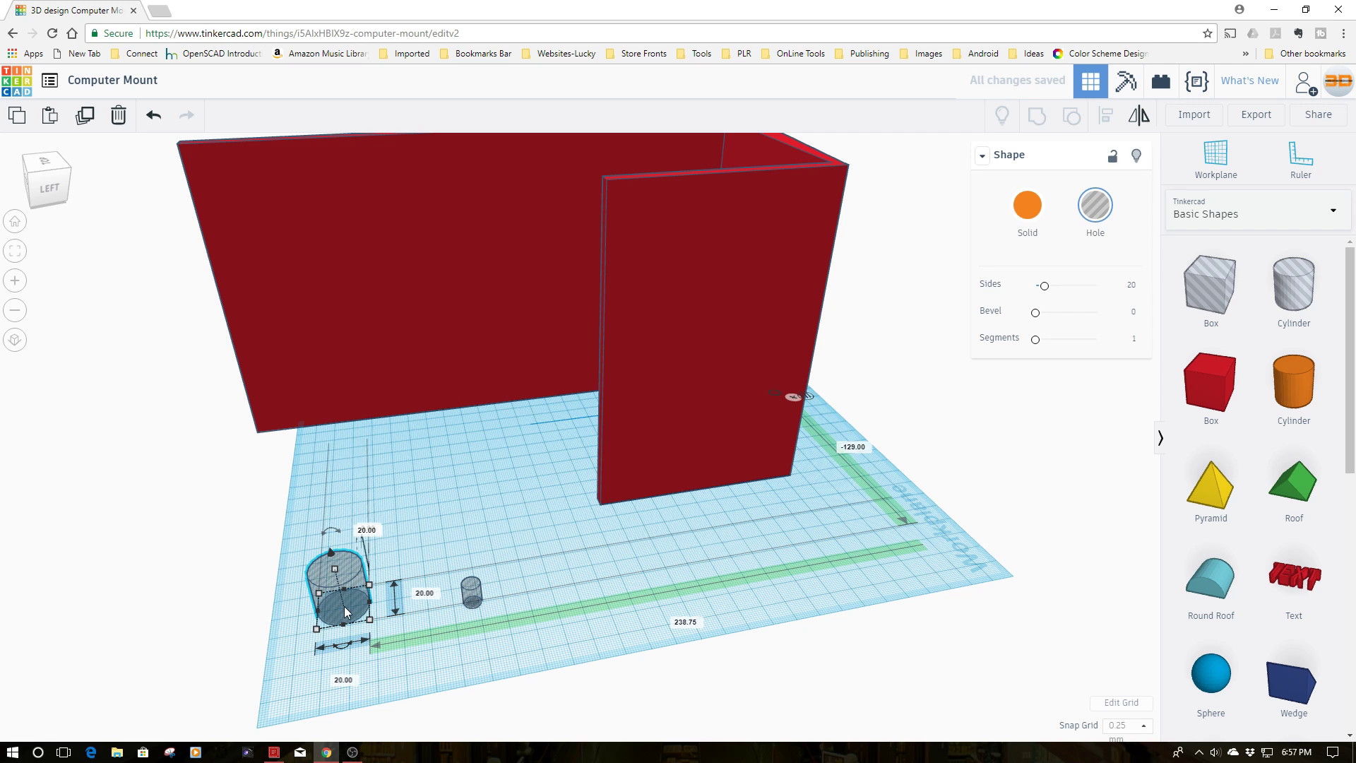
left_click(343, 679)
type("3")
key("Return")
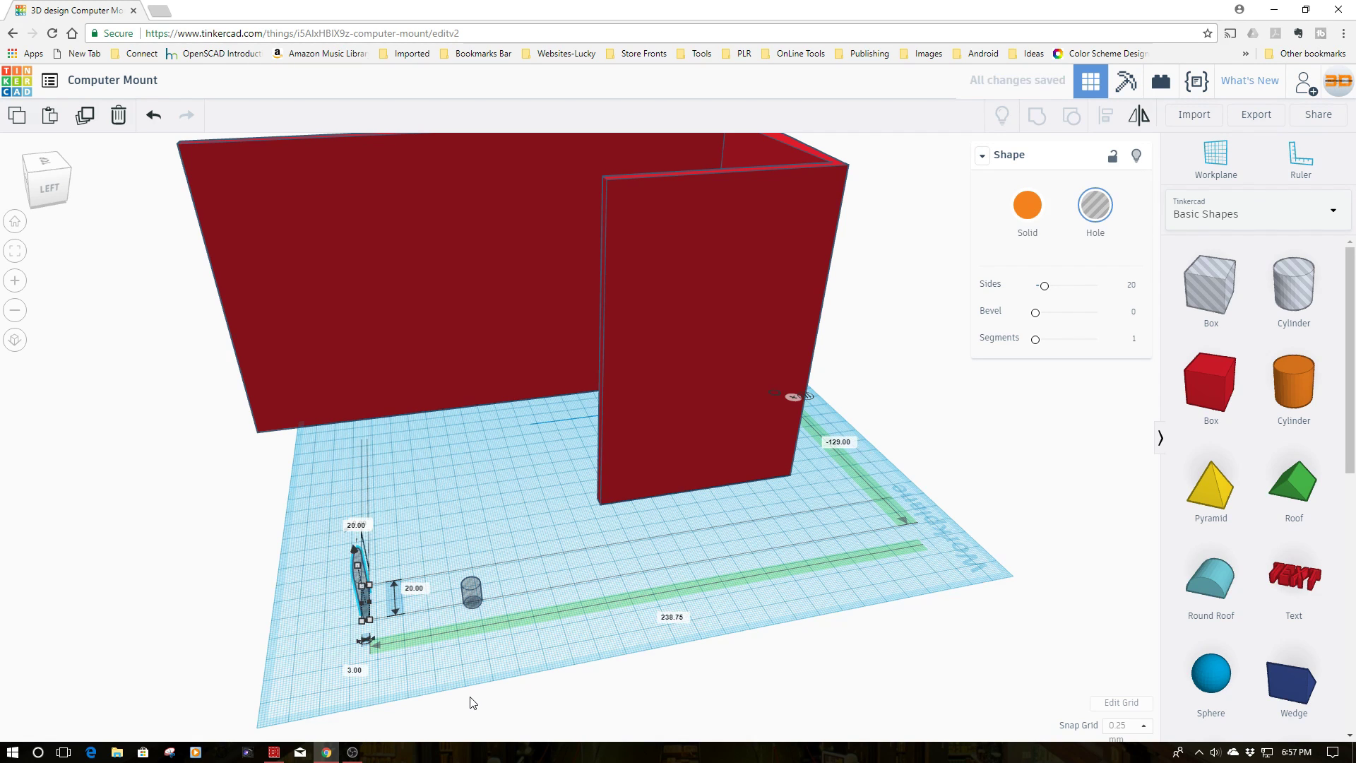
left_click(411, 588)
type("3")
key("Return")
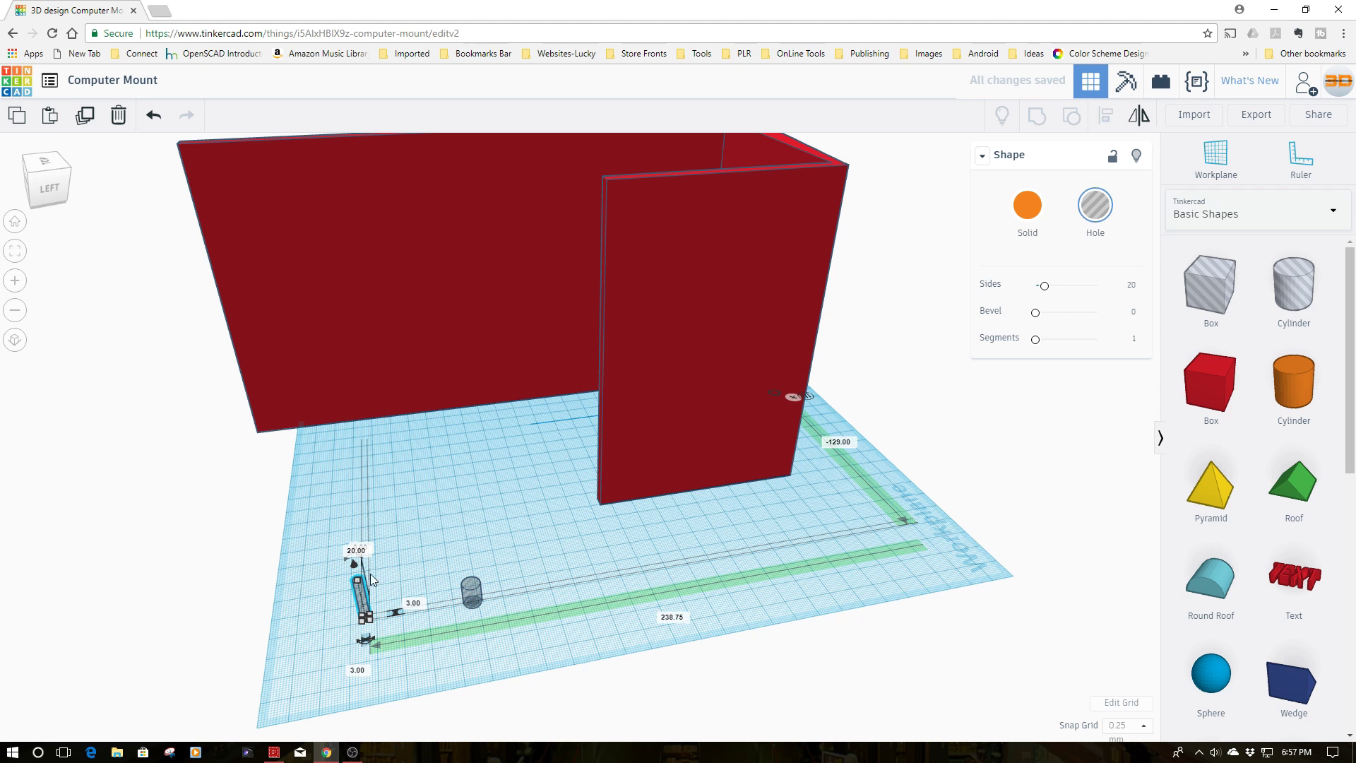
- Move the thin hole under the 7 mm hole and sink it to -15 mm elevation
left_click_drag(363, 596, 473, 581)
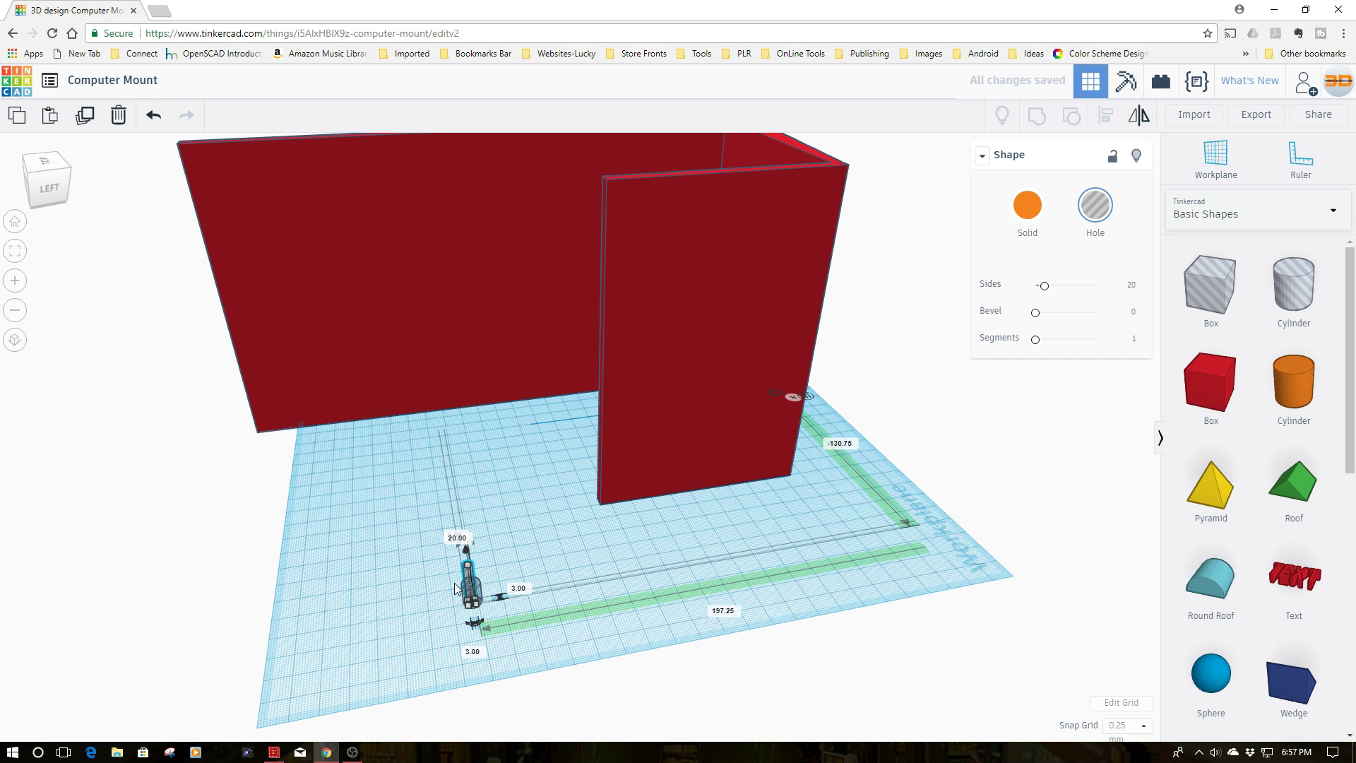
right_click_drag(337, 623, 362, 594)
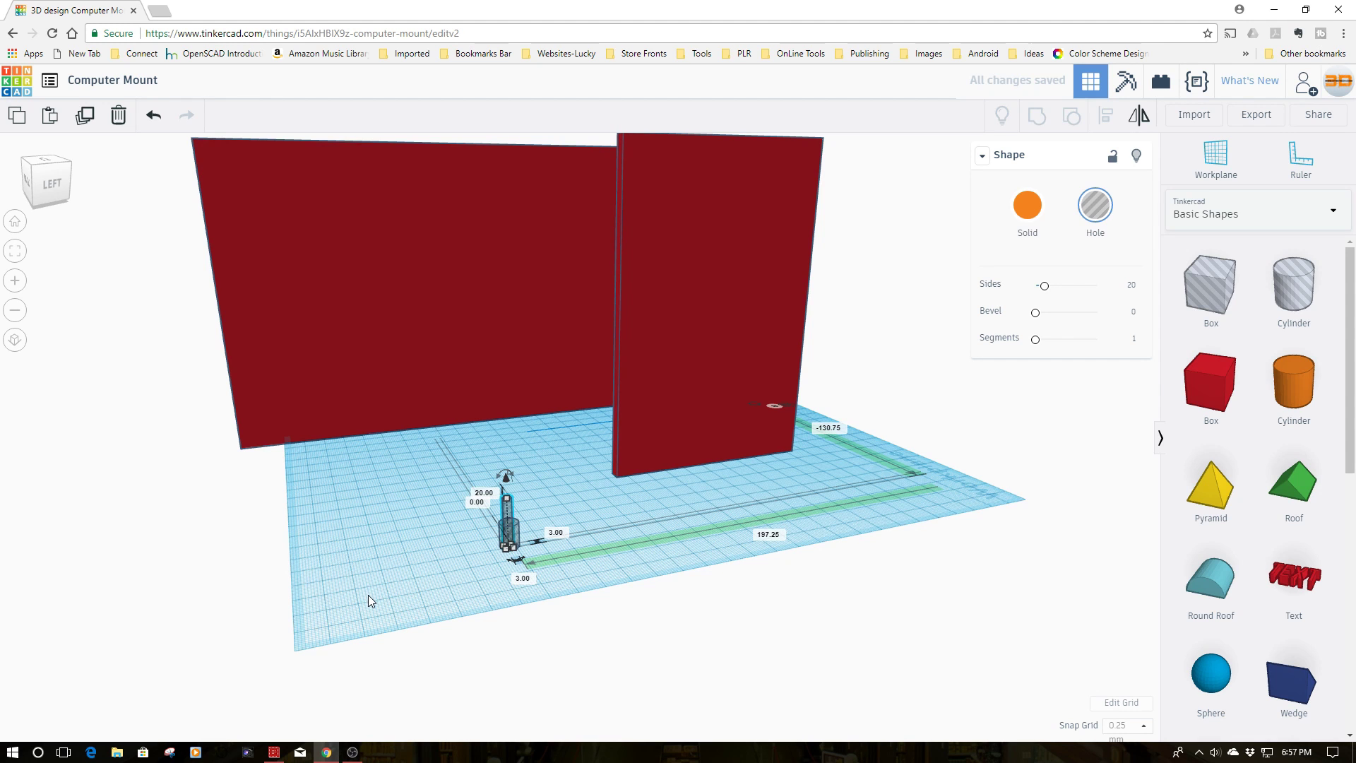
right_click_drag(367, 594, 420, 612)
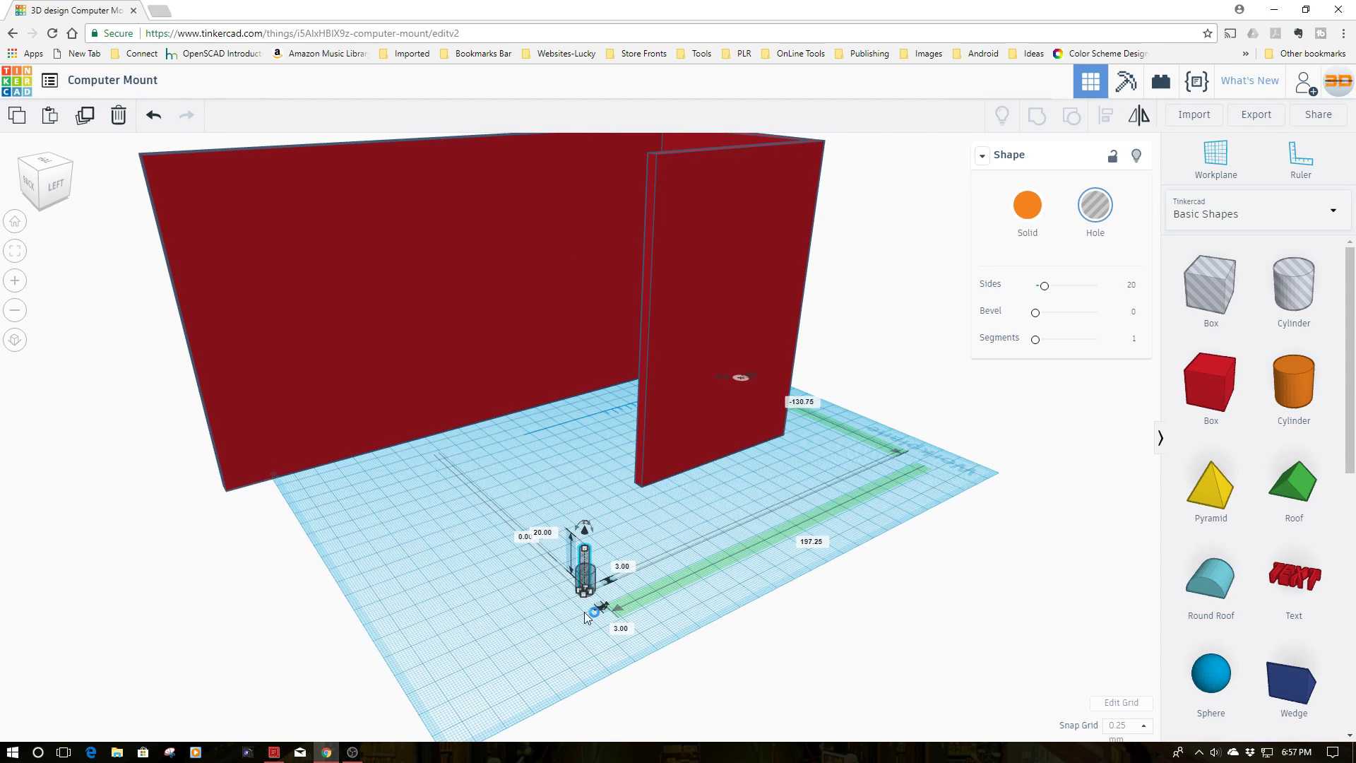
key("r")
key("BackSpace")
type("-15")
key("Return")
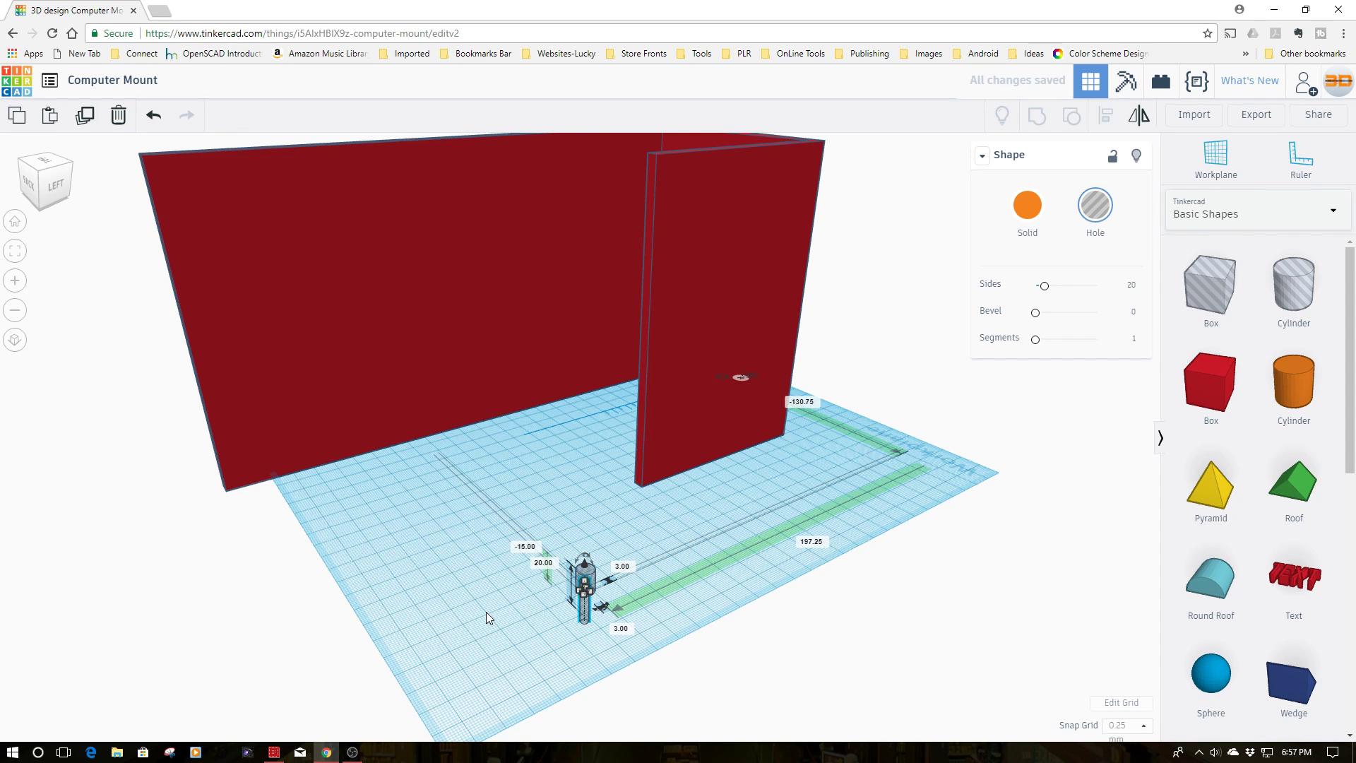
left_click(521, 658)
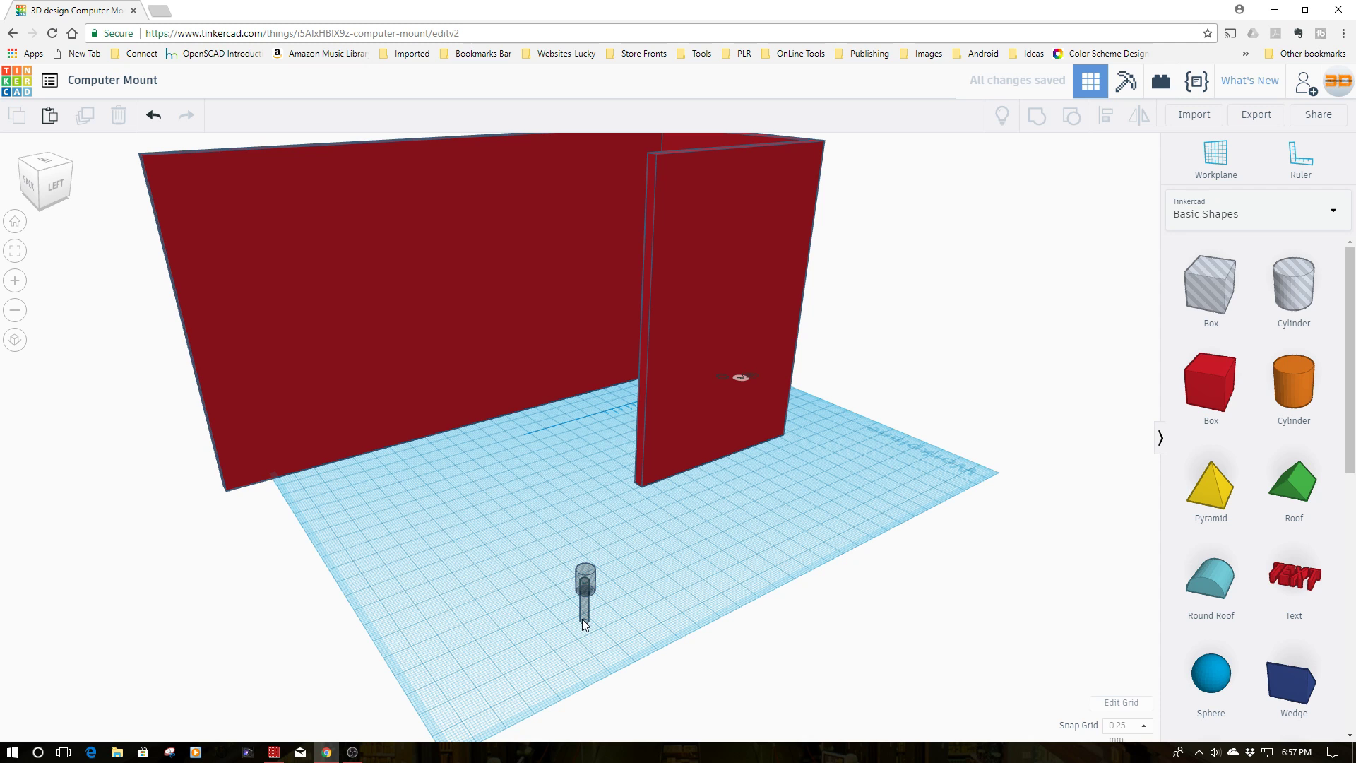
left_click(583, 620)
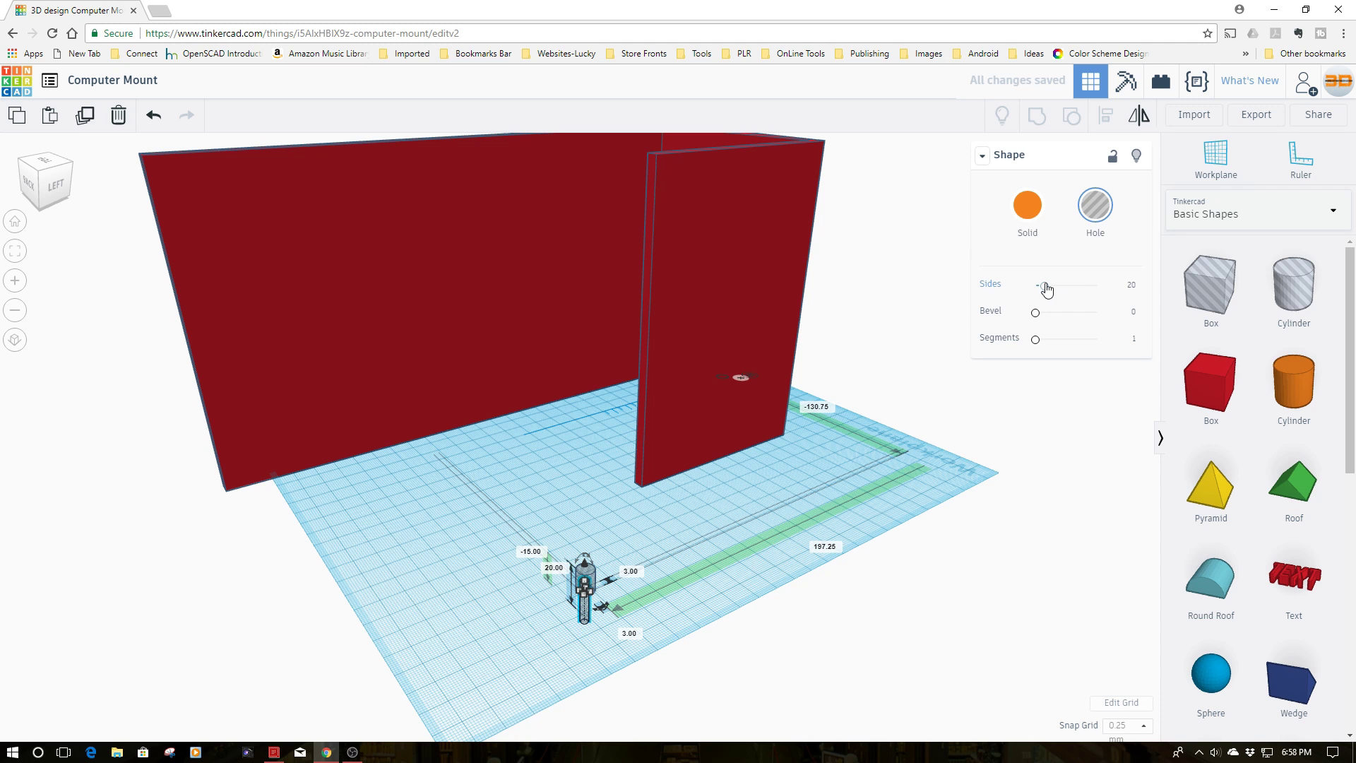
- Smooth both the thin hole and the 7 mm hole to 64 sides
left_click_drag(1088, 292, 1098, 292)
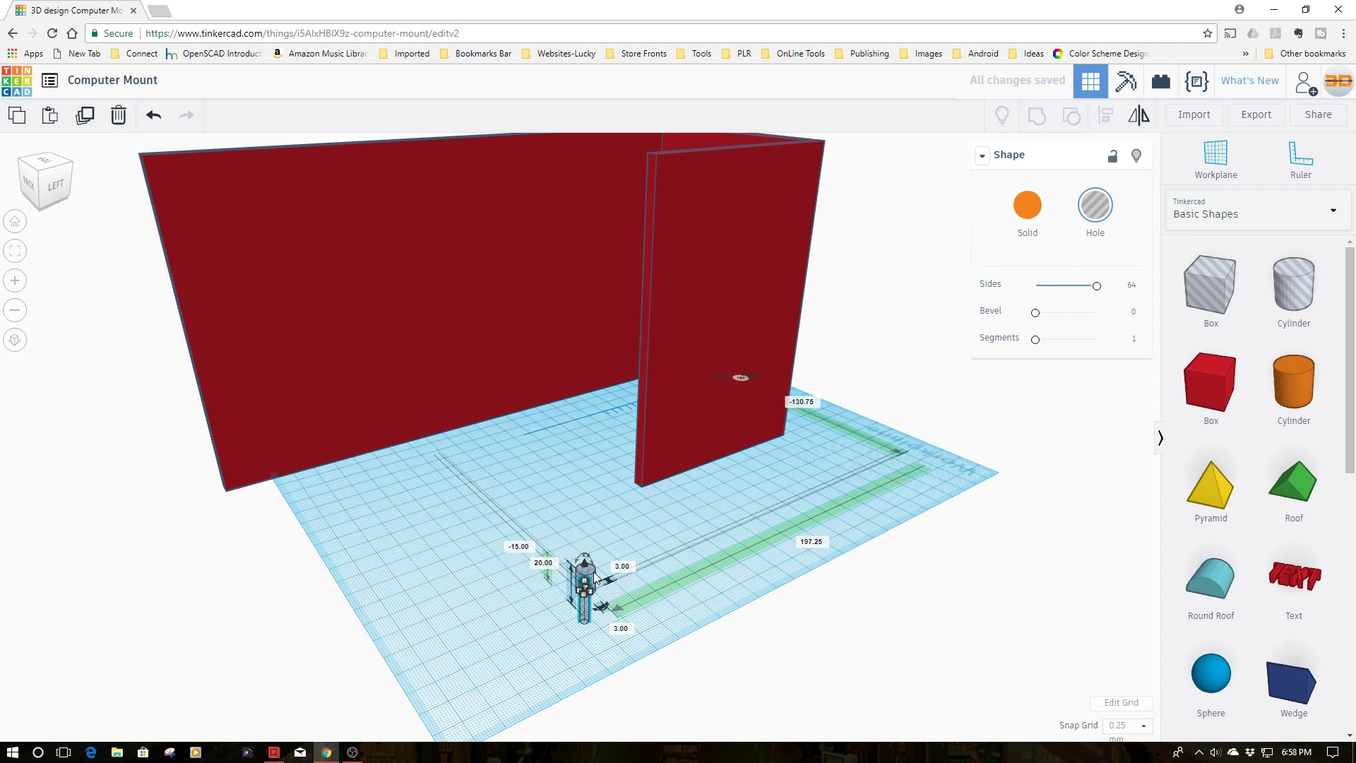
key("Escape")
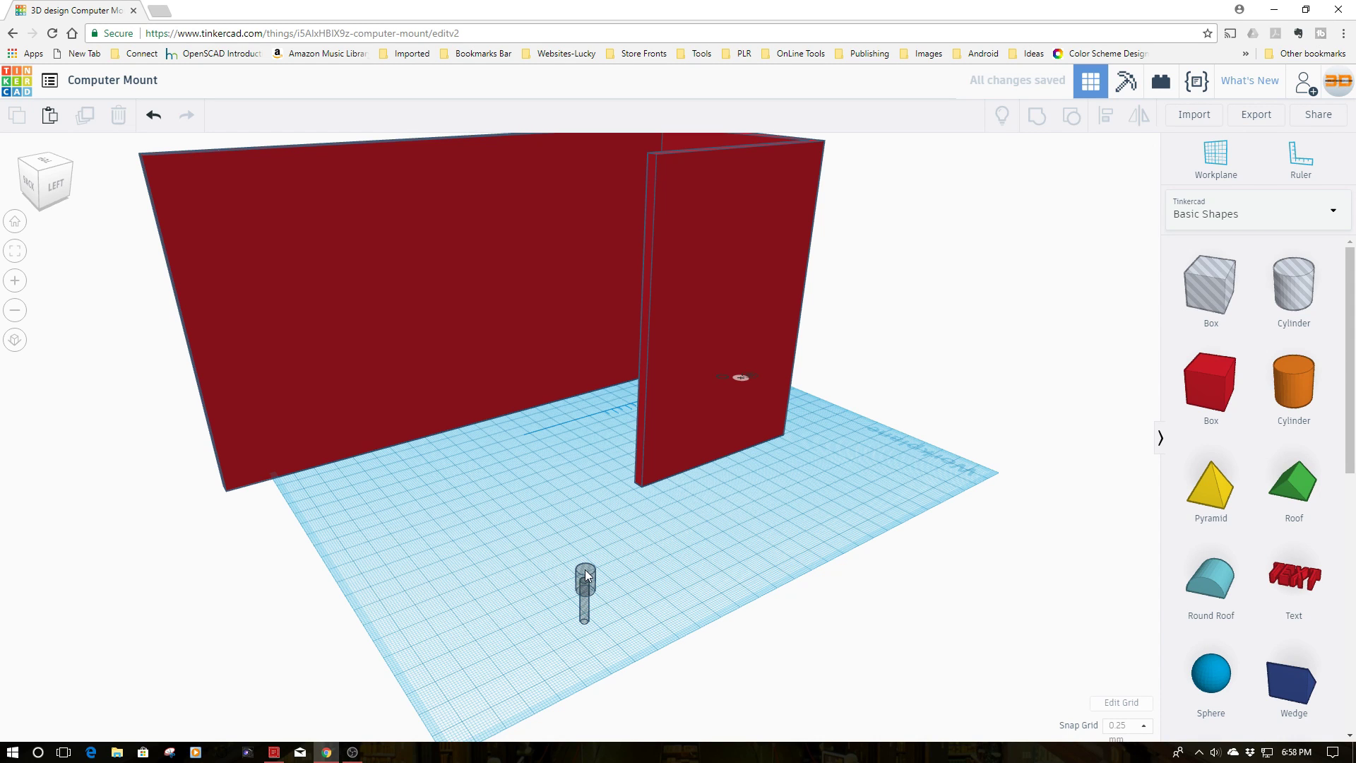
left_click(588, 570)
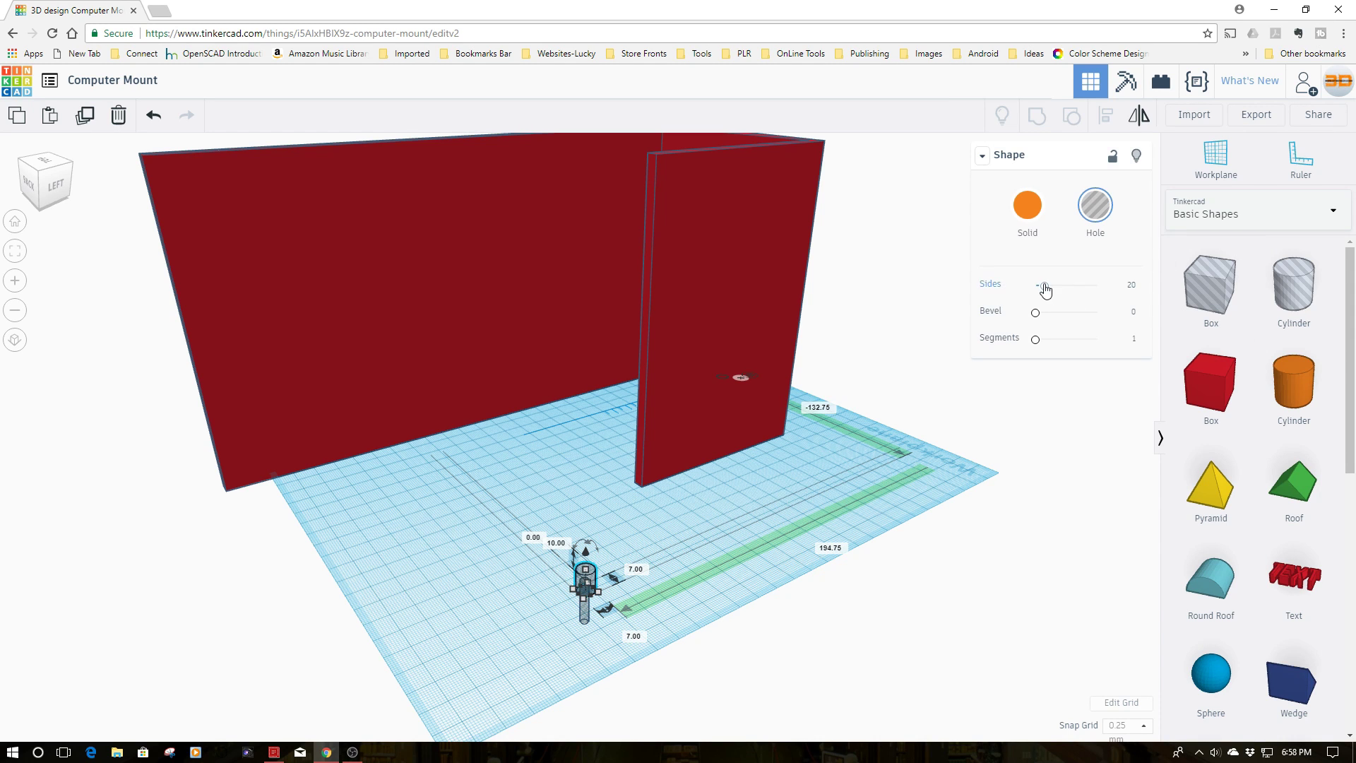
left_click_drag(1043, 286, 1096, 285)
left_click(756, 489)
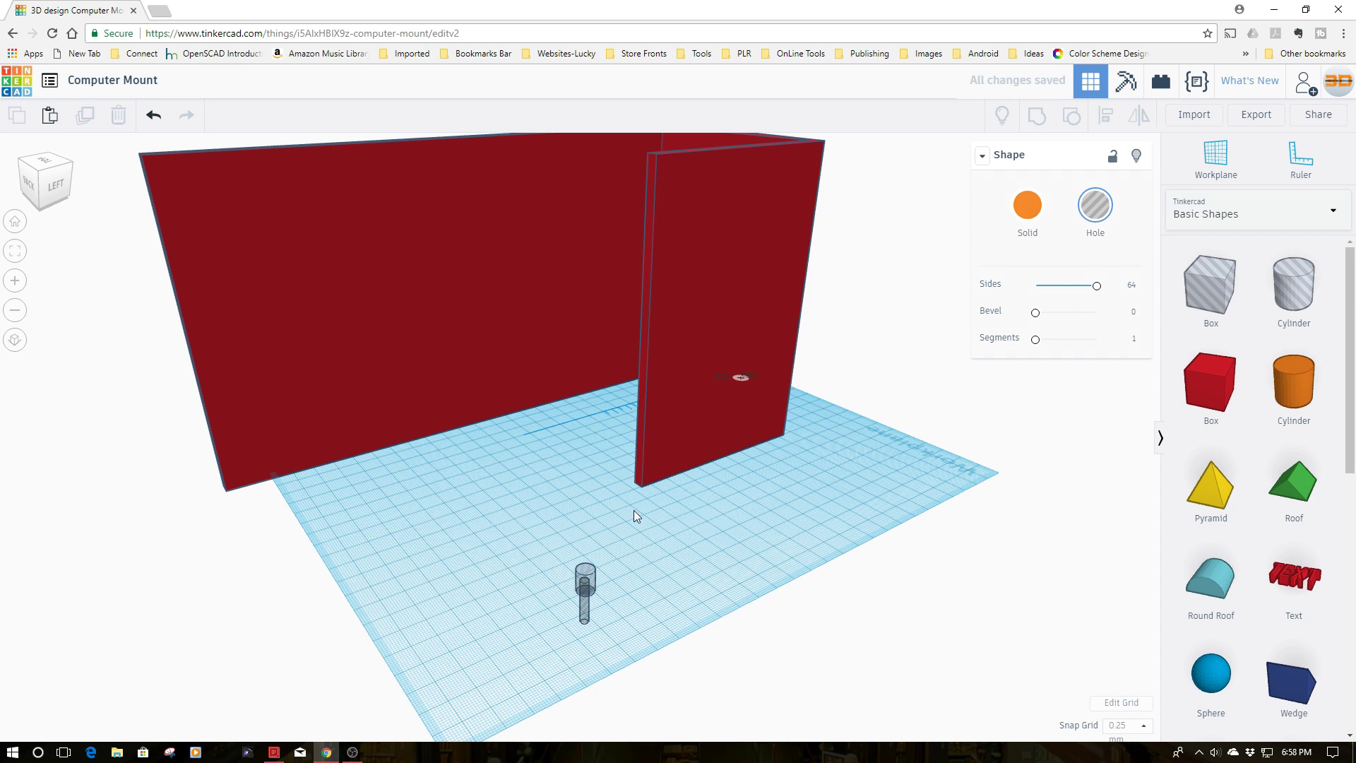
- Group the two cylinder holes into one screw hole and shift it across the workplane
left_click_drag(529, 544, 619, 661)
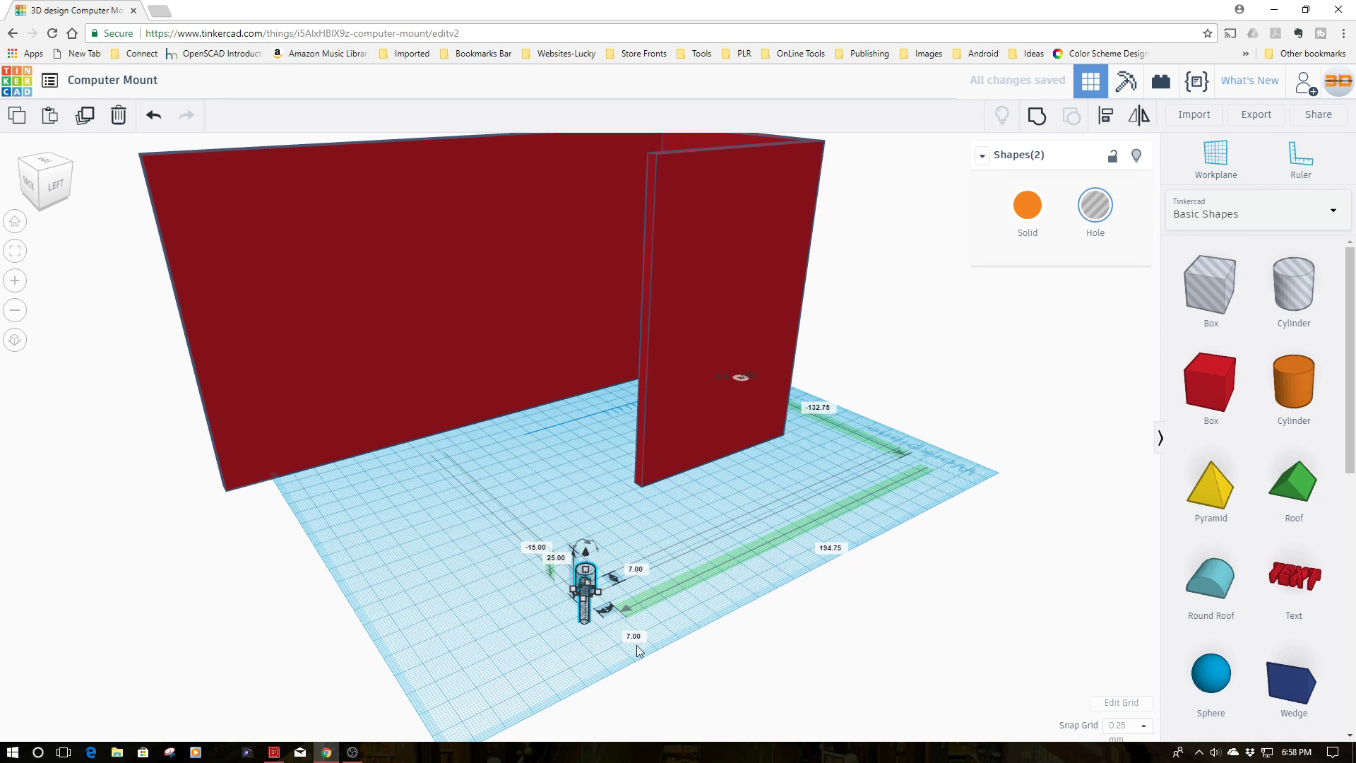
left_click(1027, 117)
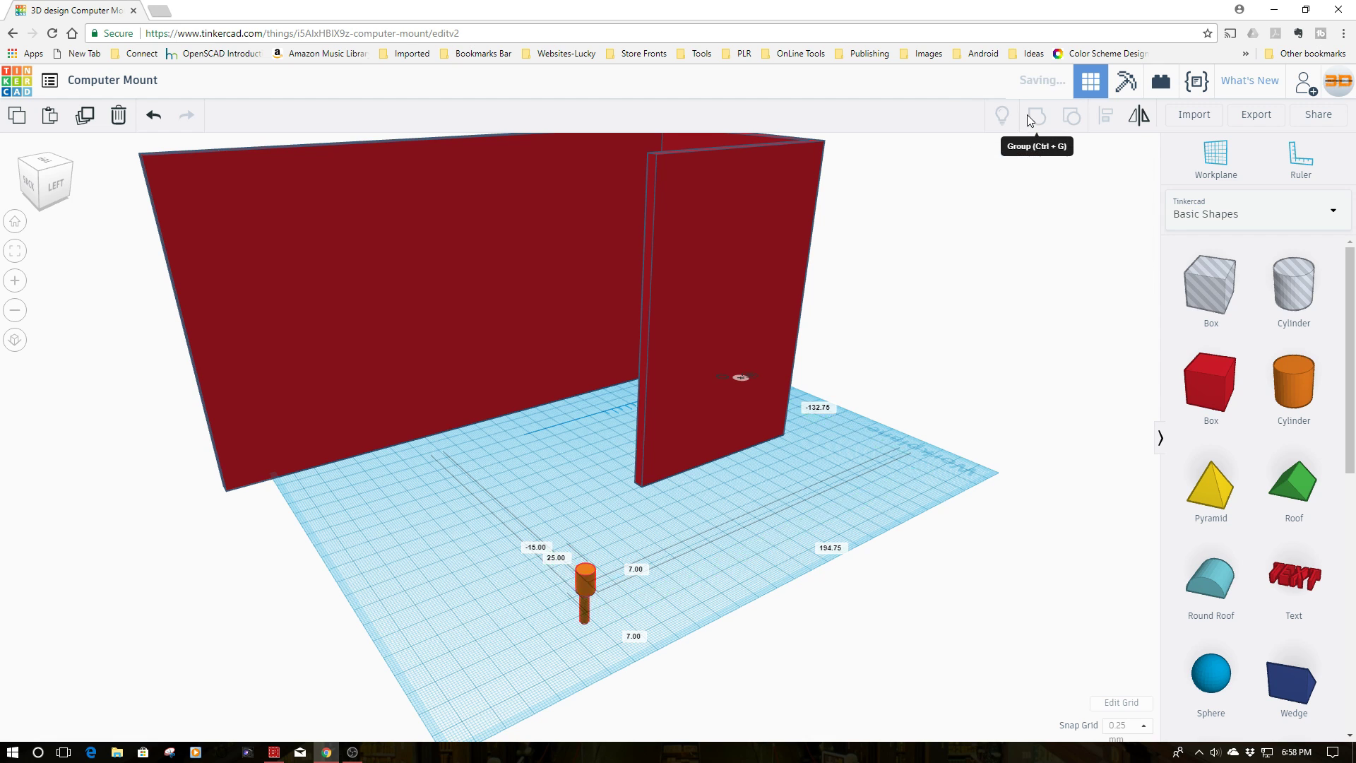
left_click(583, 647)
left_click_drag(590, 583, 509, 574)
- Rotate the screw hole -90° twice so it lies on its side
right_click_drag(588, 596, 513, 542)
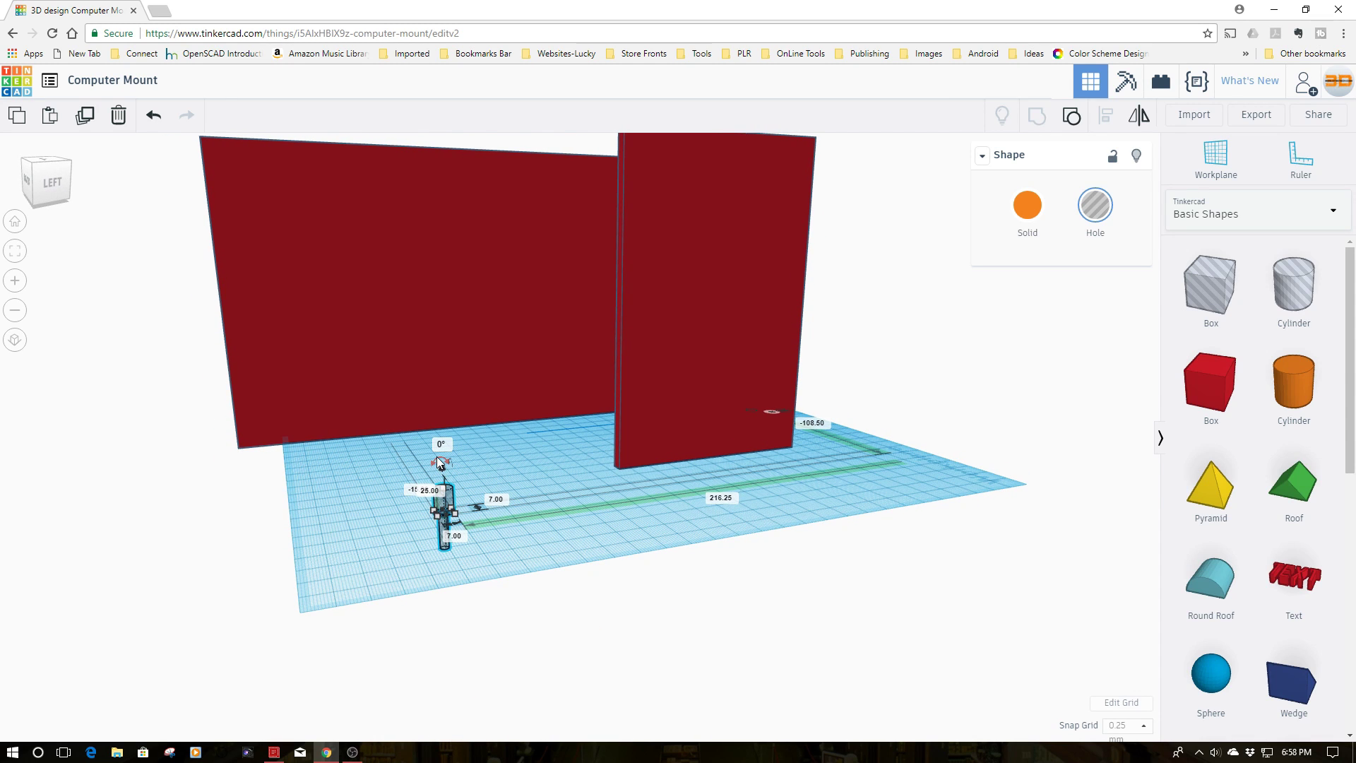
left_click_drag(437, 456, 516, 505)
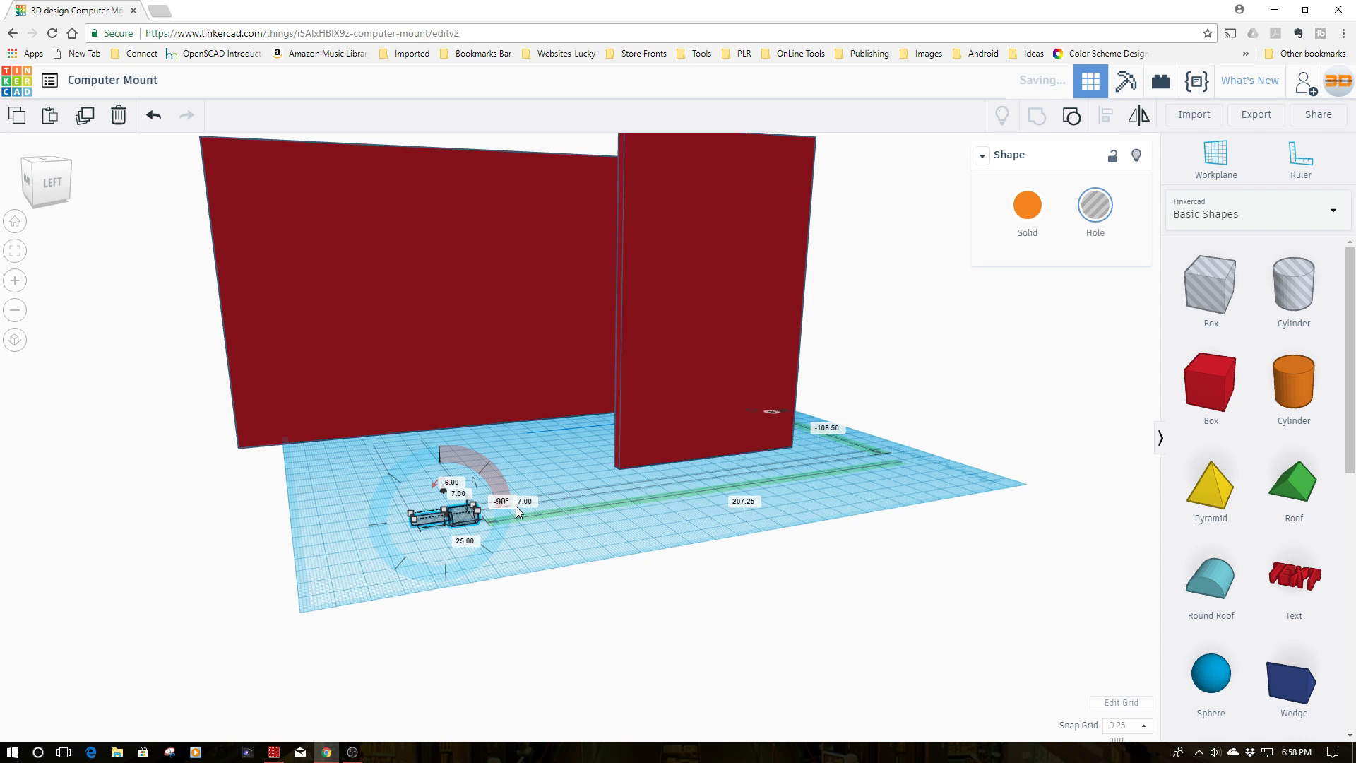
right_click_drag(359, 553, 679, 544)
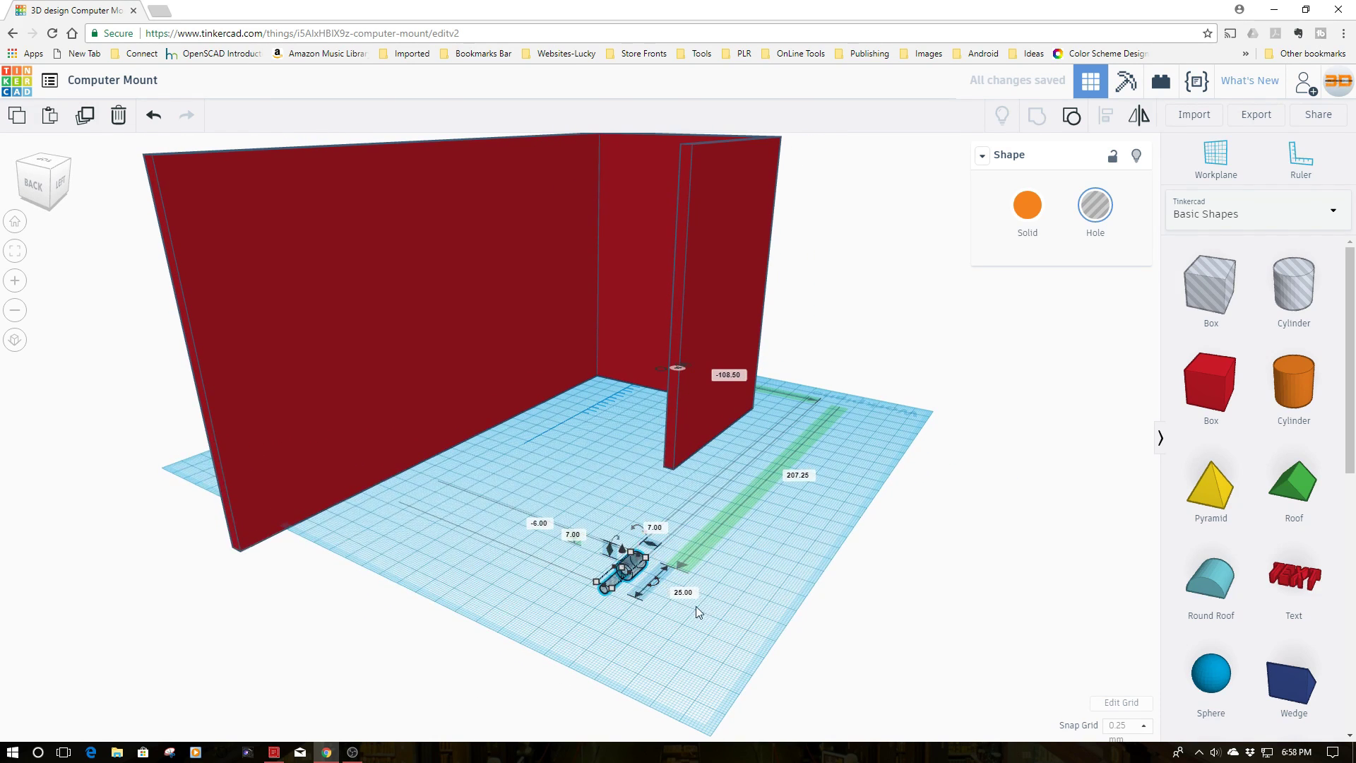
mouse_move(657, 587)
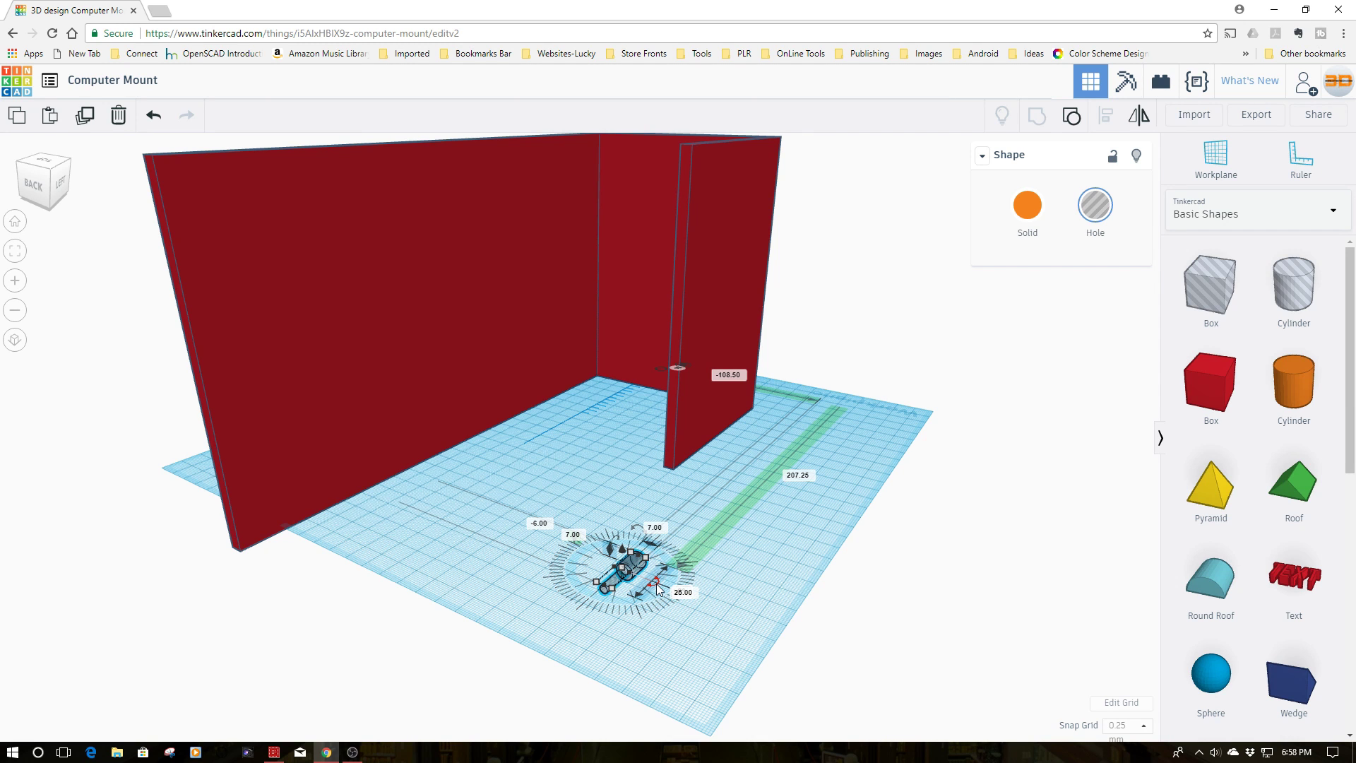
left_click_drag(657, 587, 595, 595)
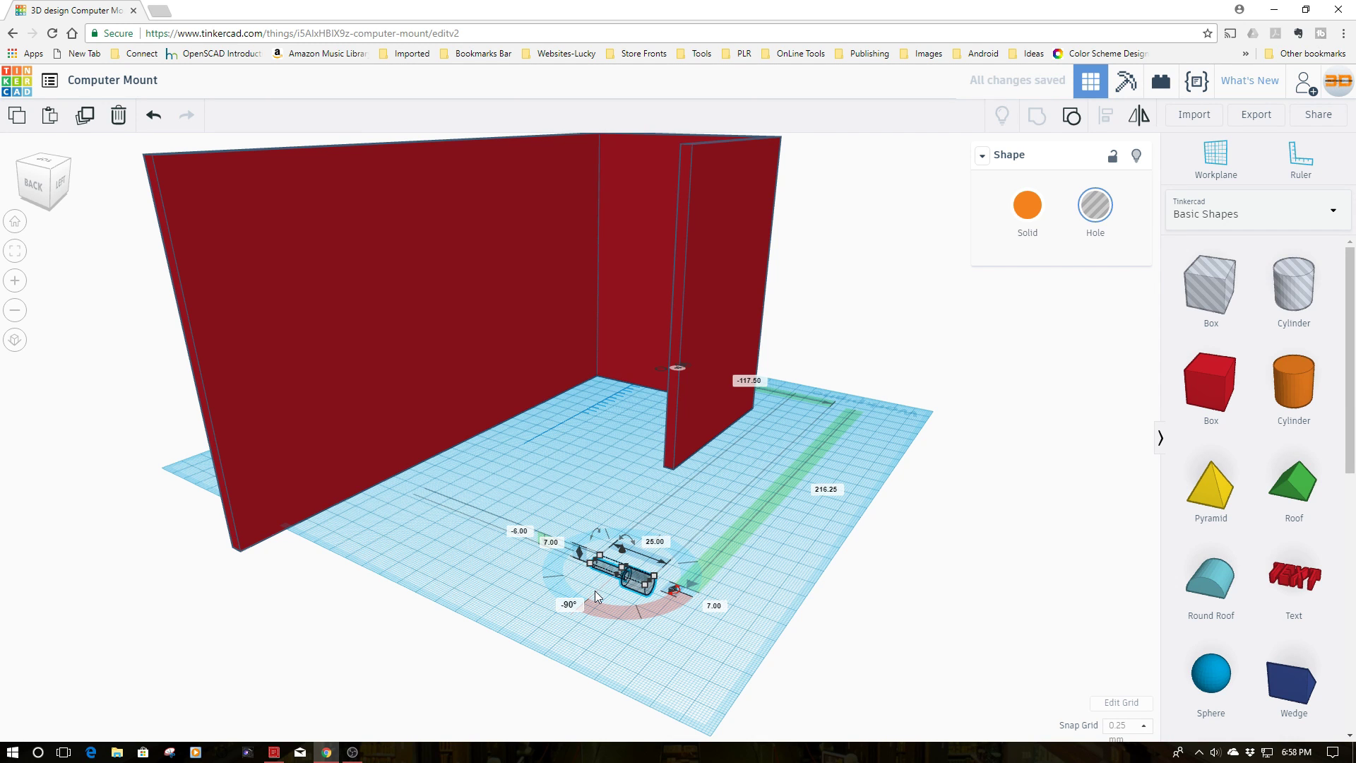
right_click_drag(676, 643, 664, 527)
- Keep the 7 mm size but change the screw hole's -6.00 position value to 10
left_click(643, 506)
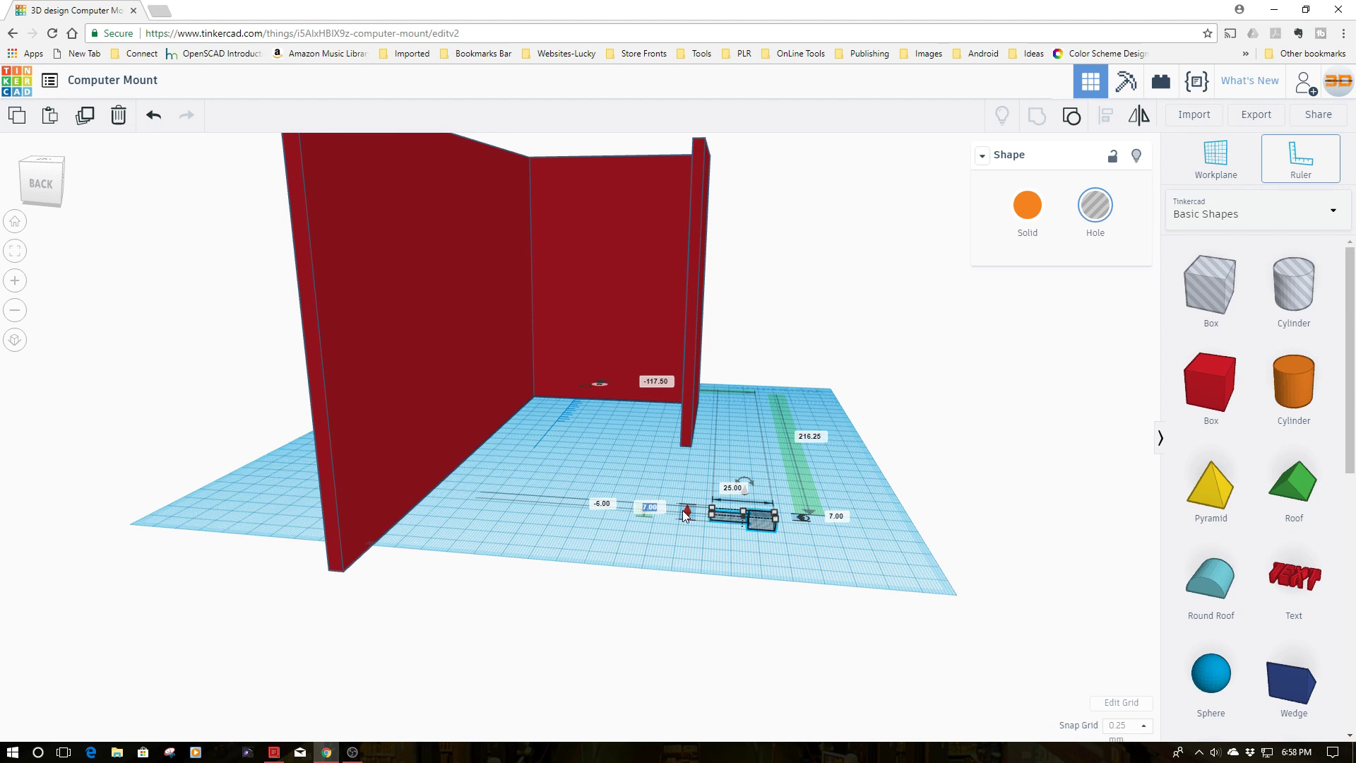
type("10")
key("Return")
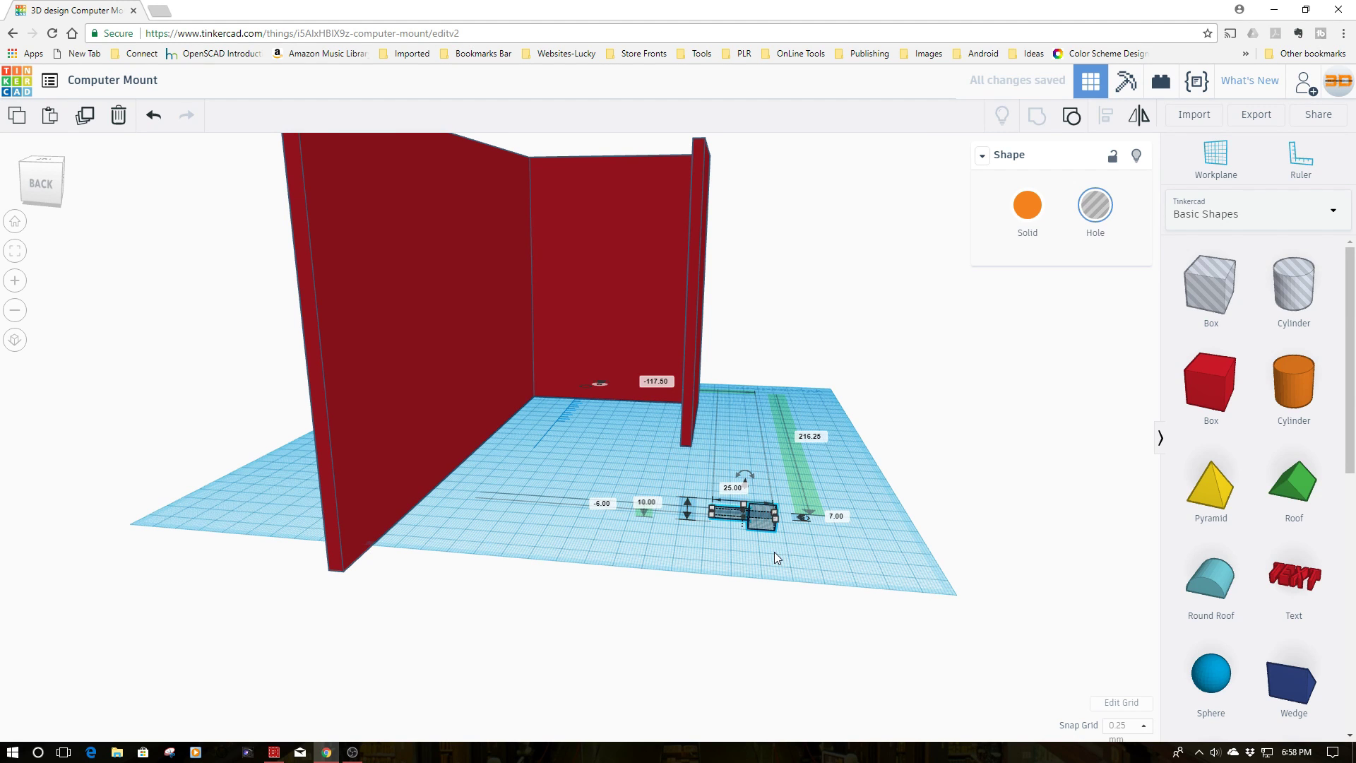
key("ctrl+z")
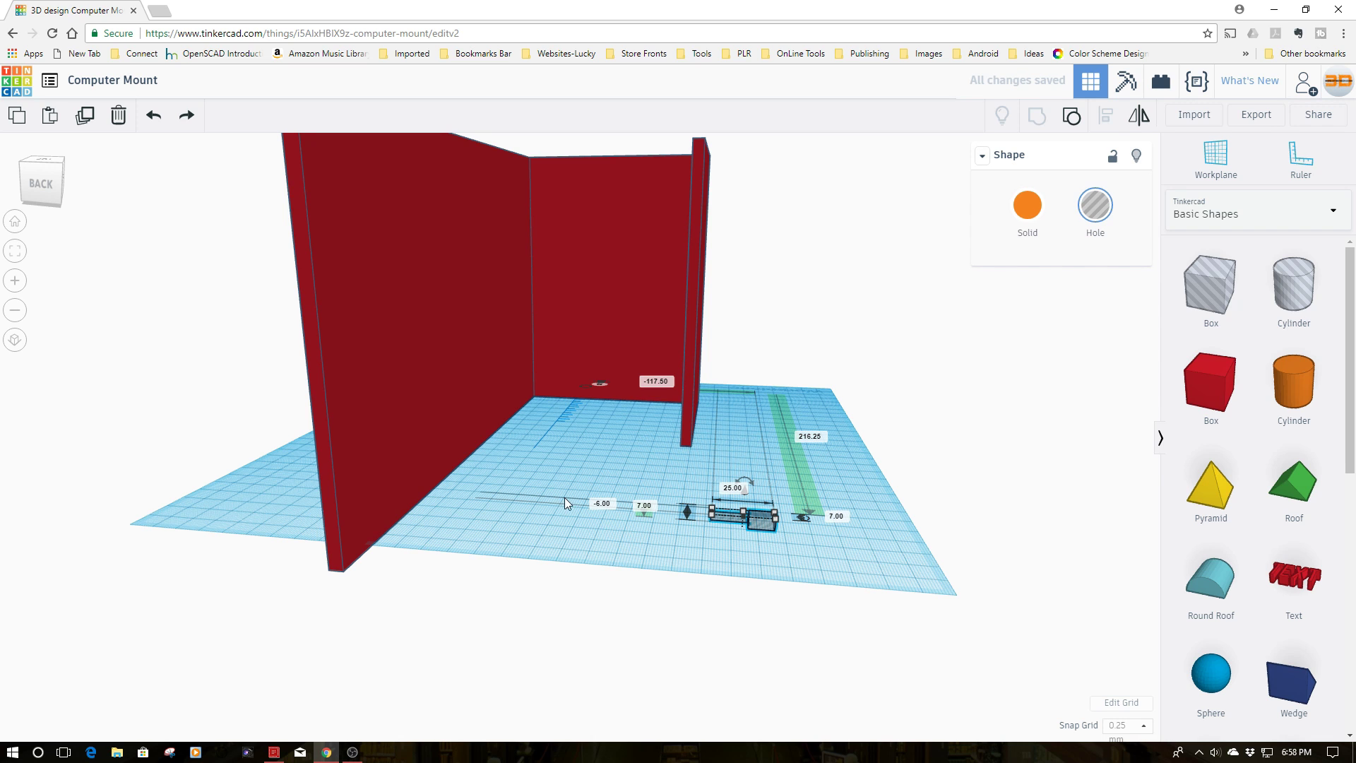
left_click(599, 504)
type("10")
key("Return")
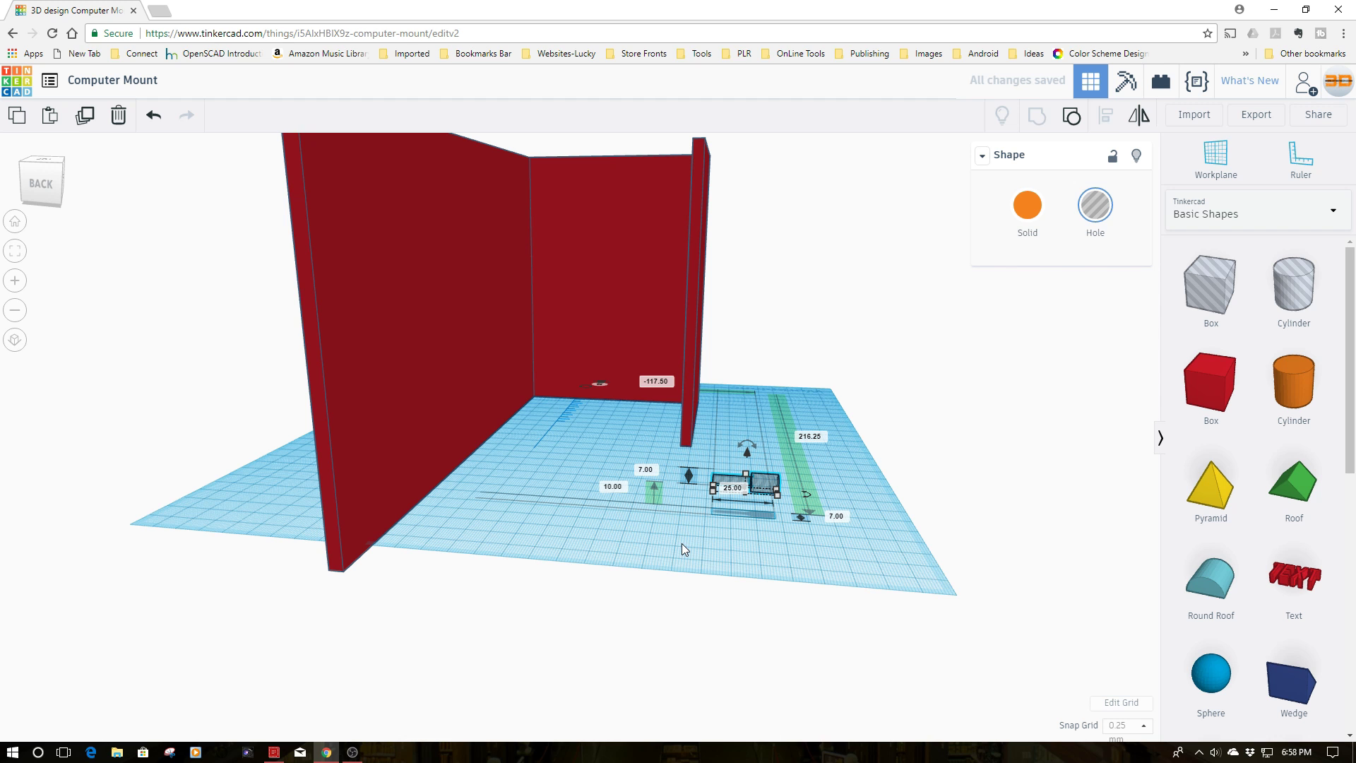
left_click_drag(355, 488, 371, 459)
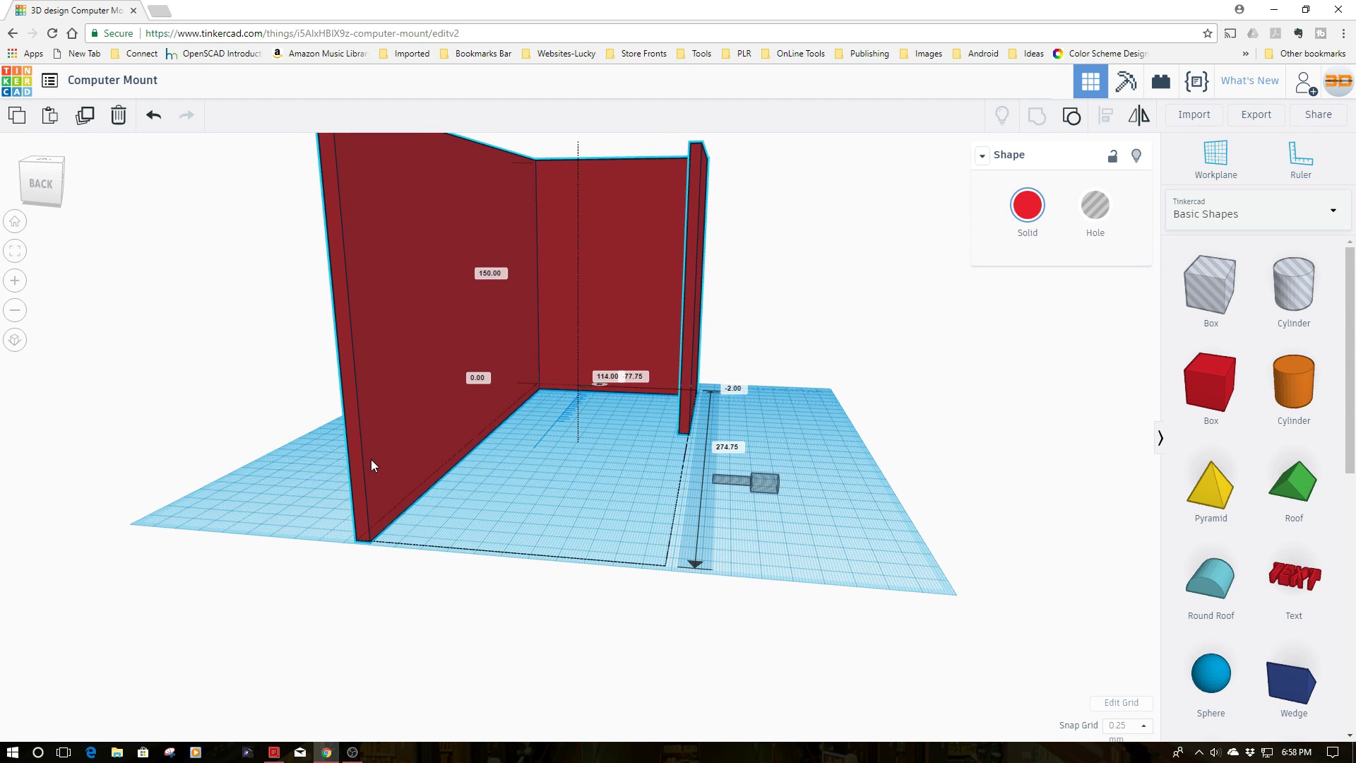
left_click(753, 479)
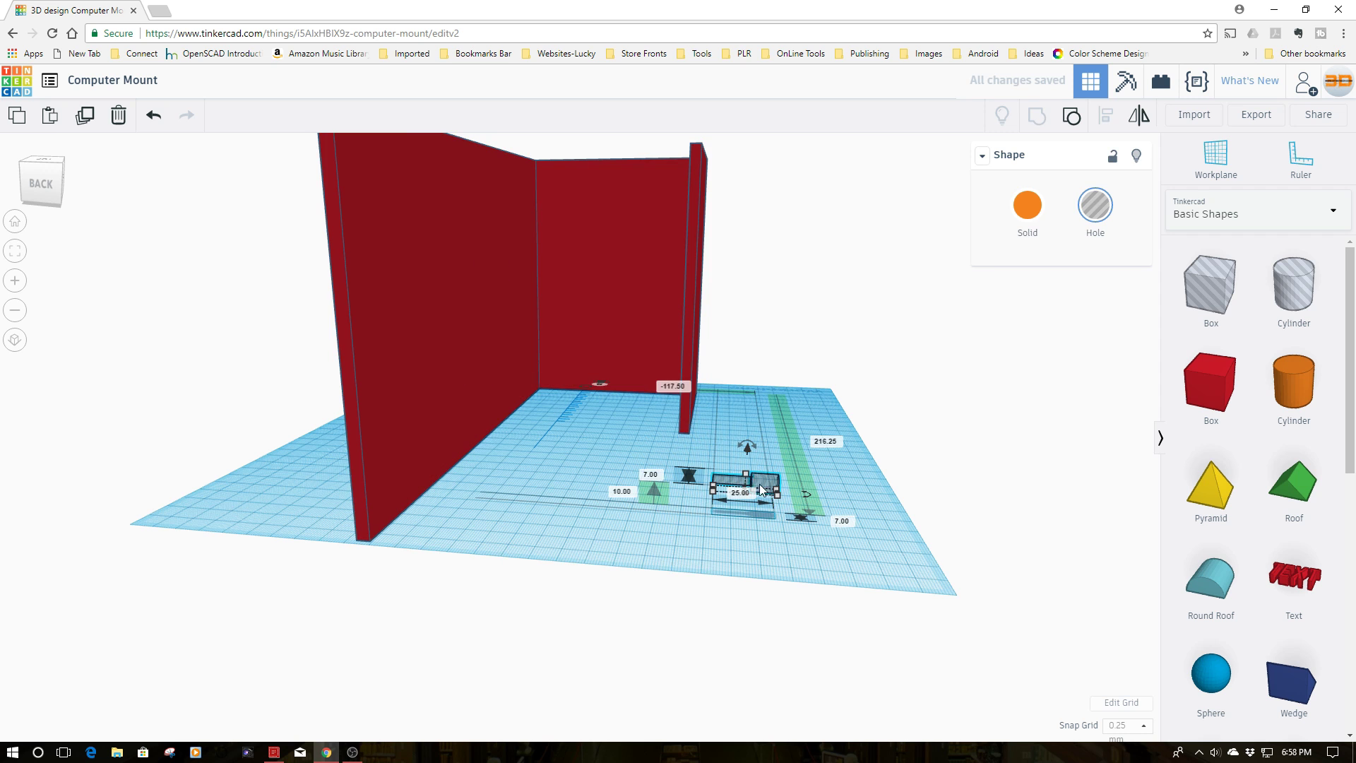
- Raise the screw hole to a 76.5 mm elevation against the wall
right_click_drag(744, 564, 624, 549)
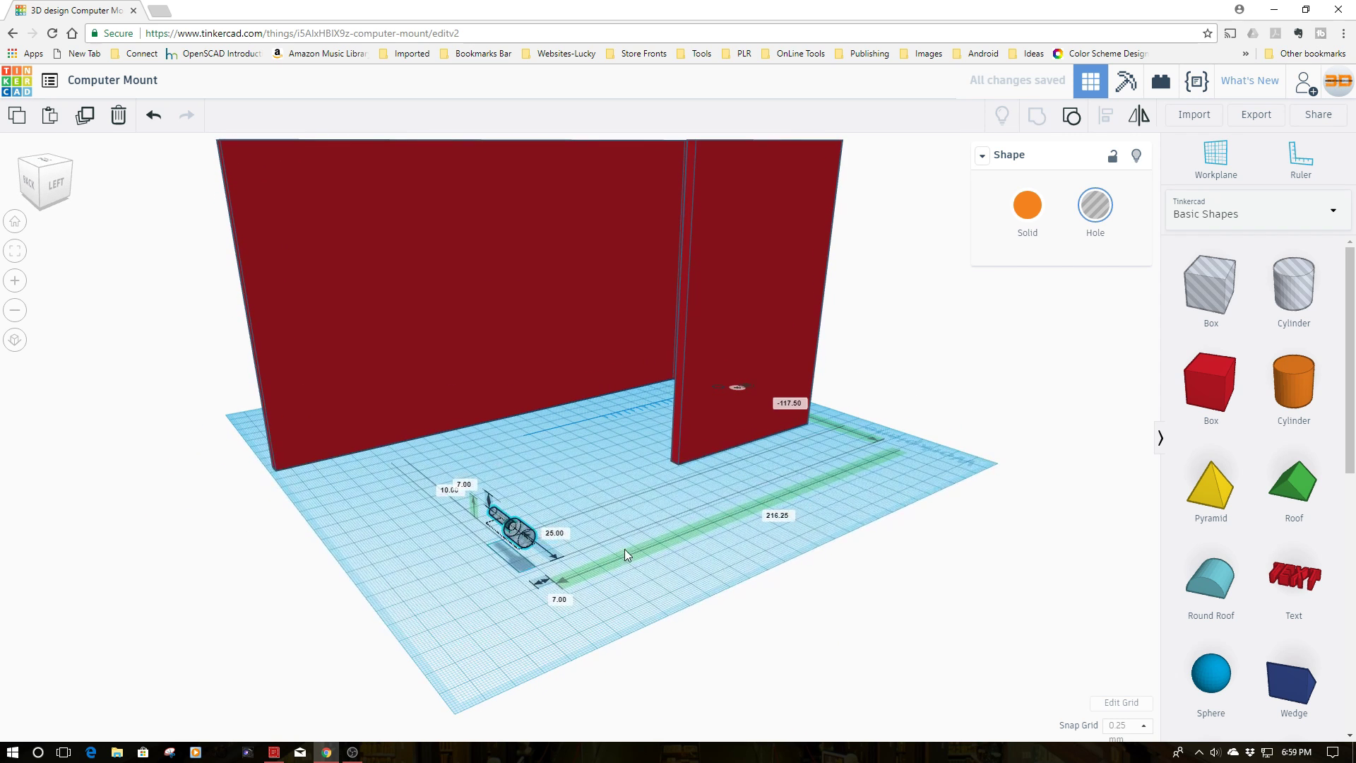
left_click_drag(520, 531, 570, 520)
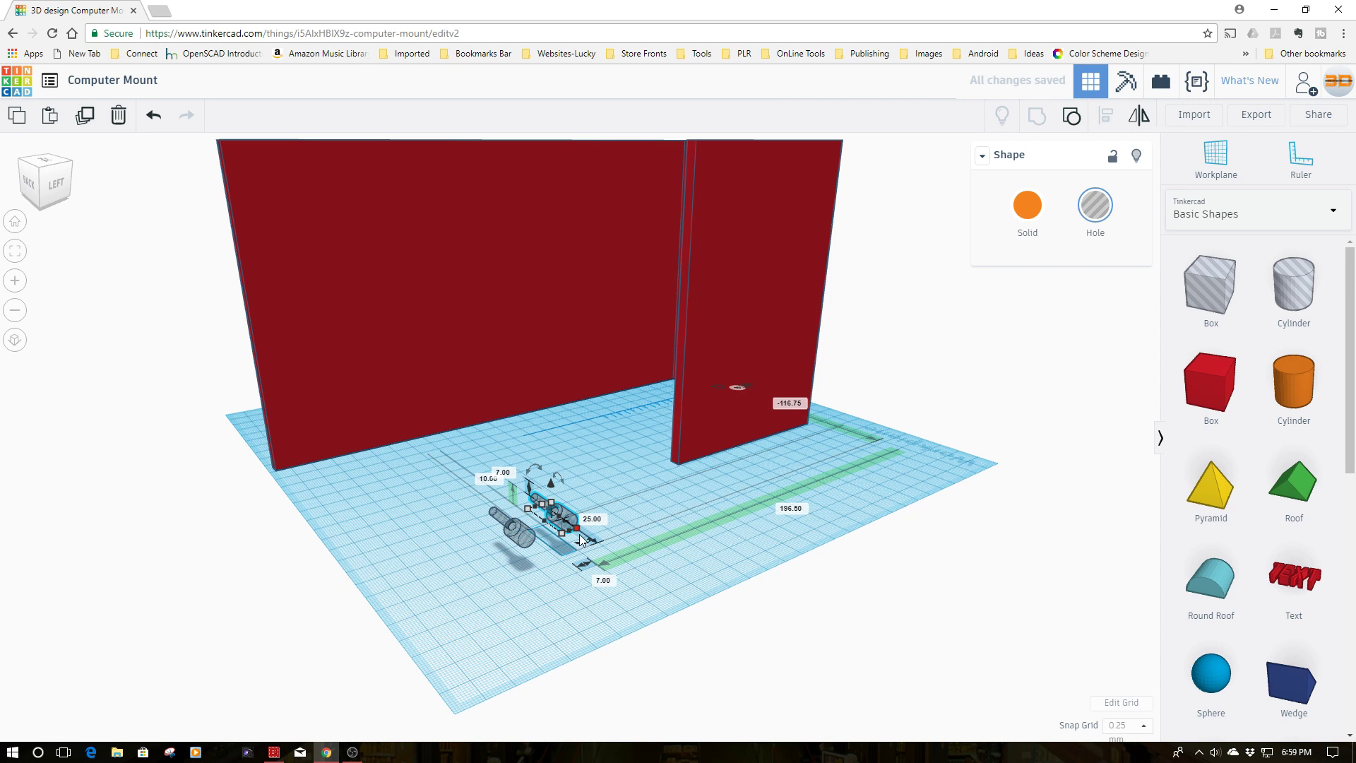
left_click(489, 480)
type("75")
key("Return")
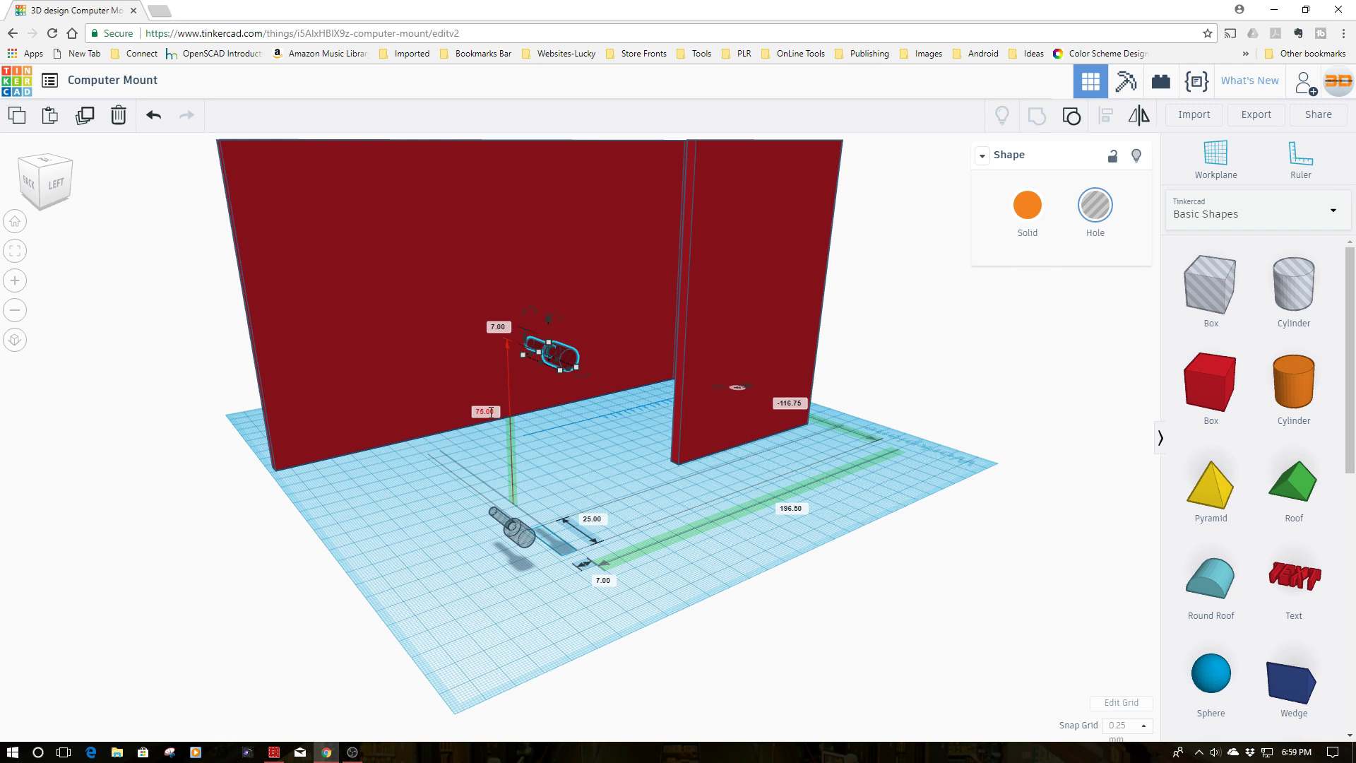
key("Tab")
type("76.5")
key("Return")
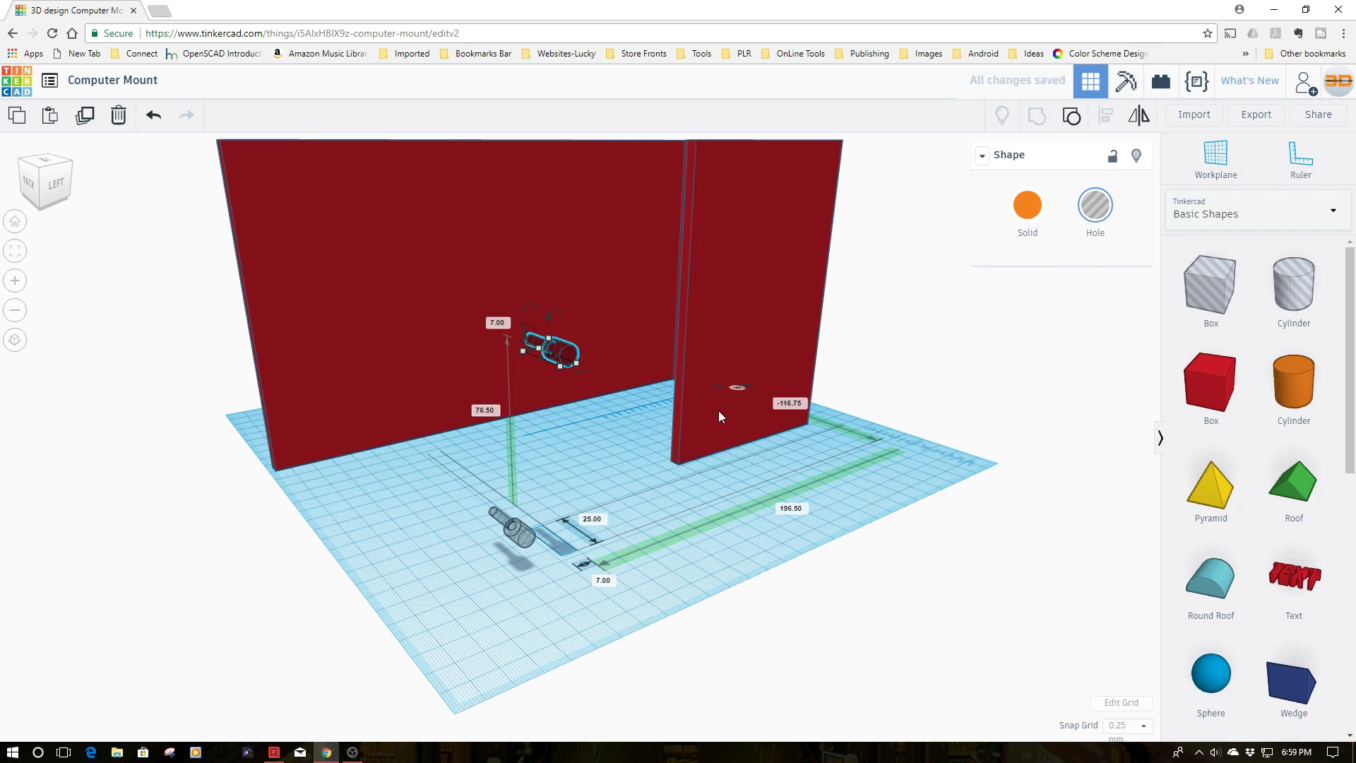
- Duplicate the floor screw hole and raise the copy to 150 mm
left_click(527, 531)
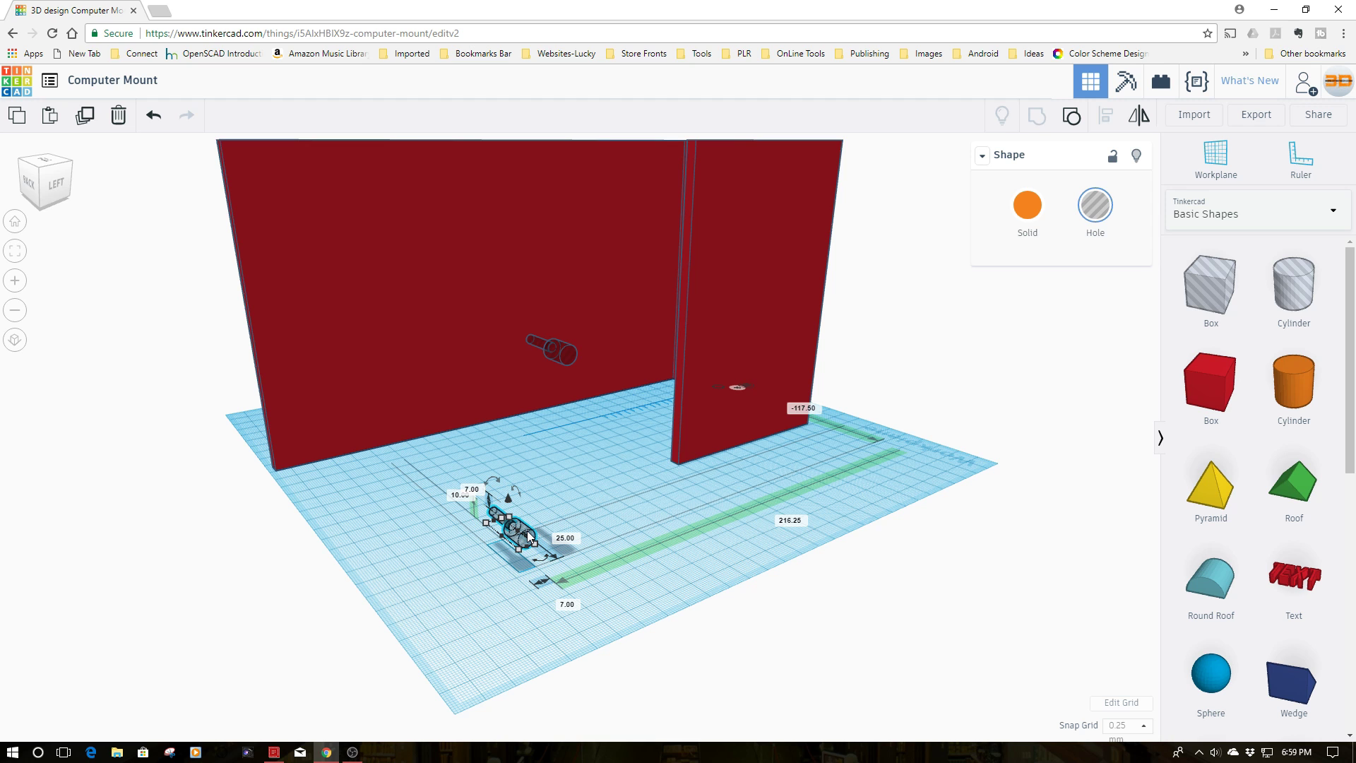
key("ctrl+d")
left_click_drag(529, 530, 557, 518)
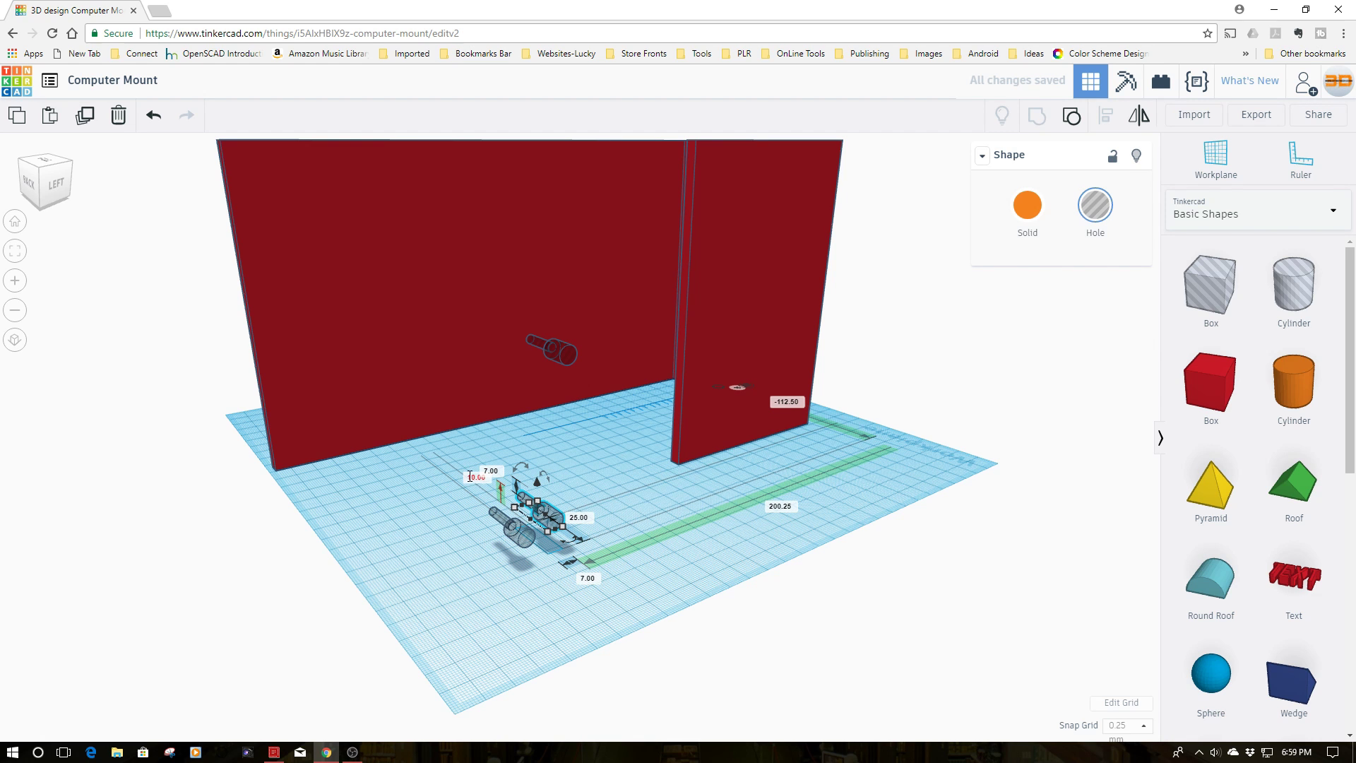
left_click(471, 477)
type("150")
key("Return")
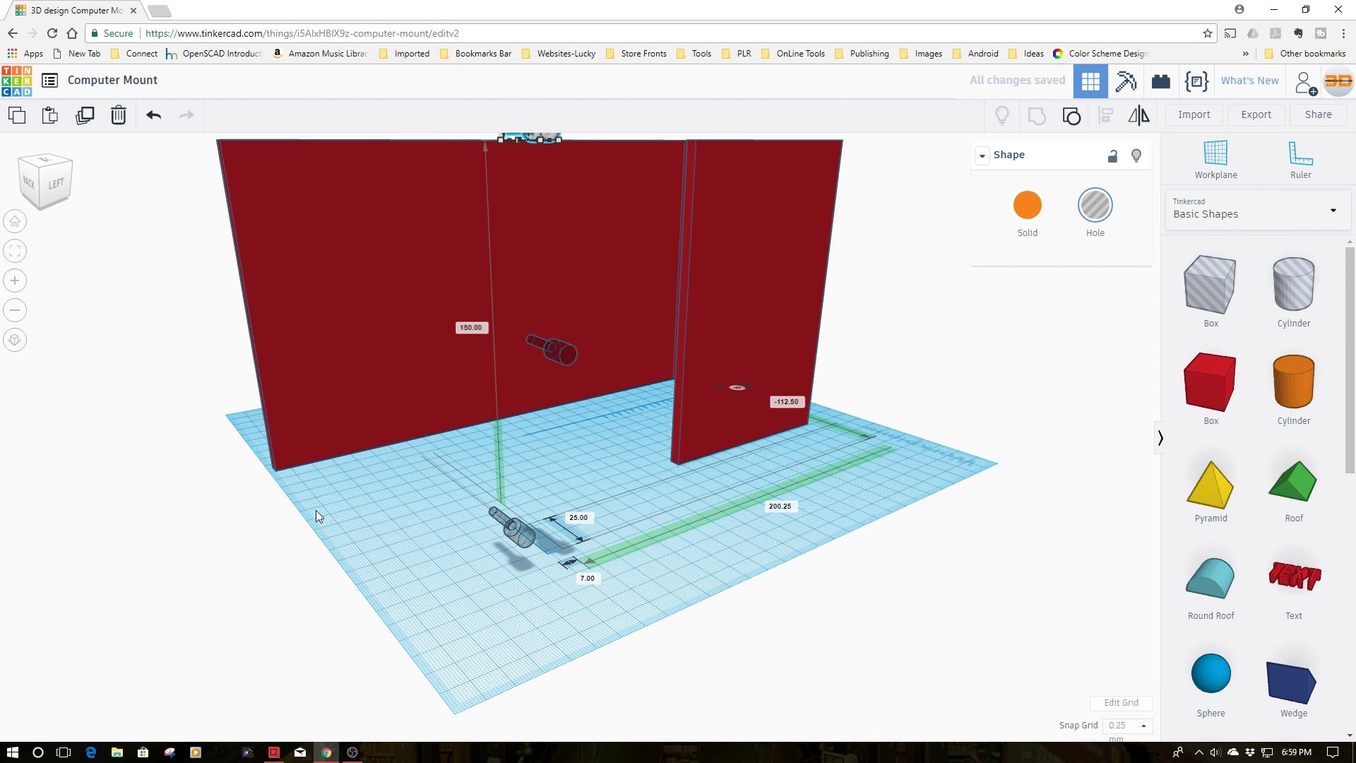
scroll(316, 510, "down", 3)
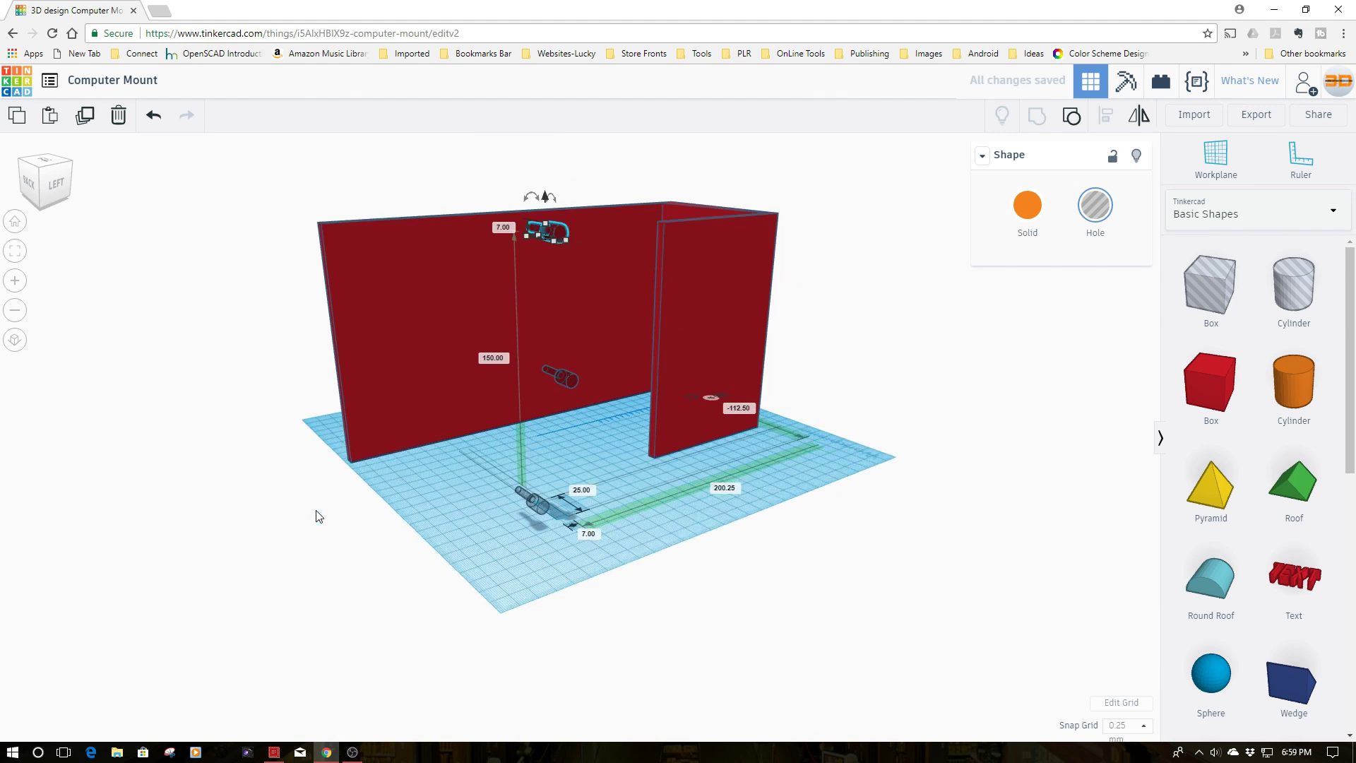
- Select the top screw hole and revert a mistaken elevation edit back to 150 mm
left_click(509, 540)
right_click_drag(497, 528, 657, 538)
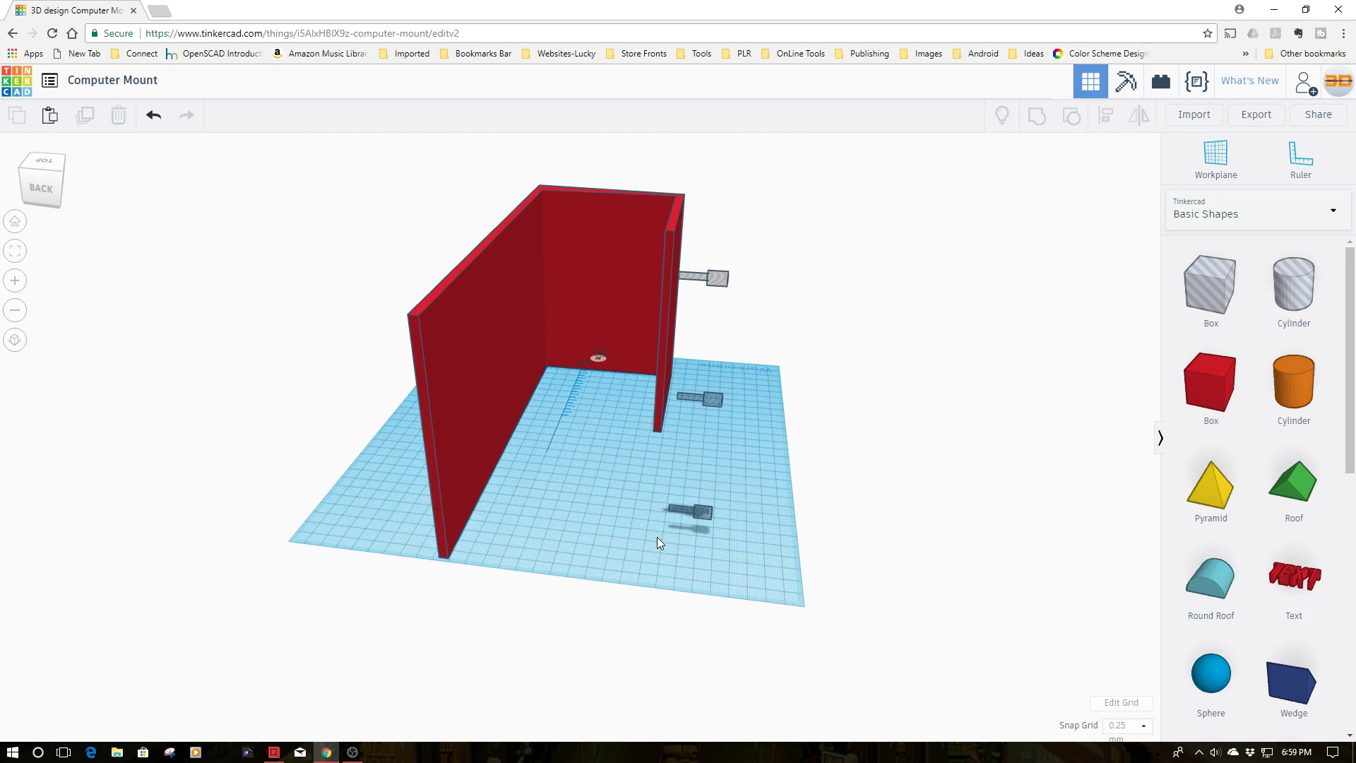
left_click(723, 282)
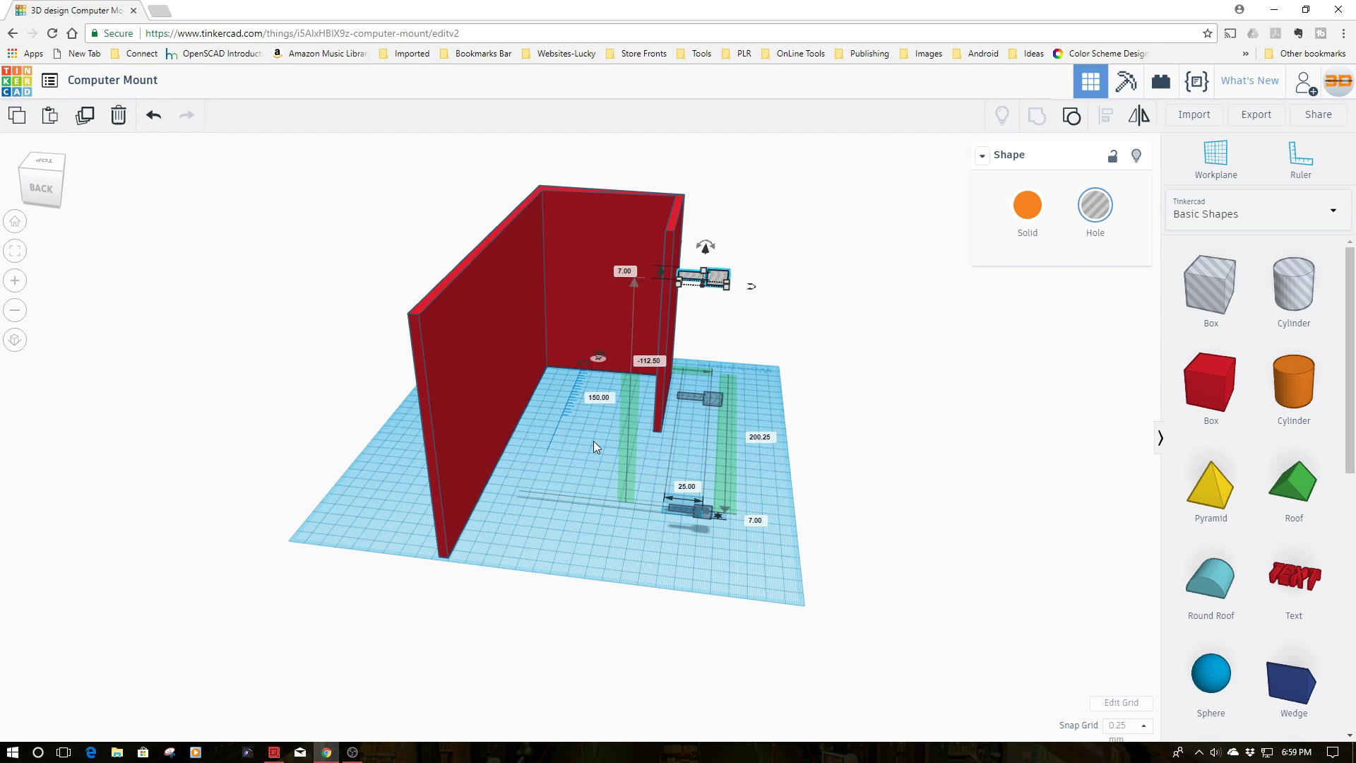
left_click(594, 398)
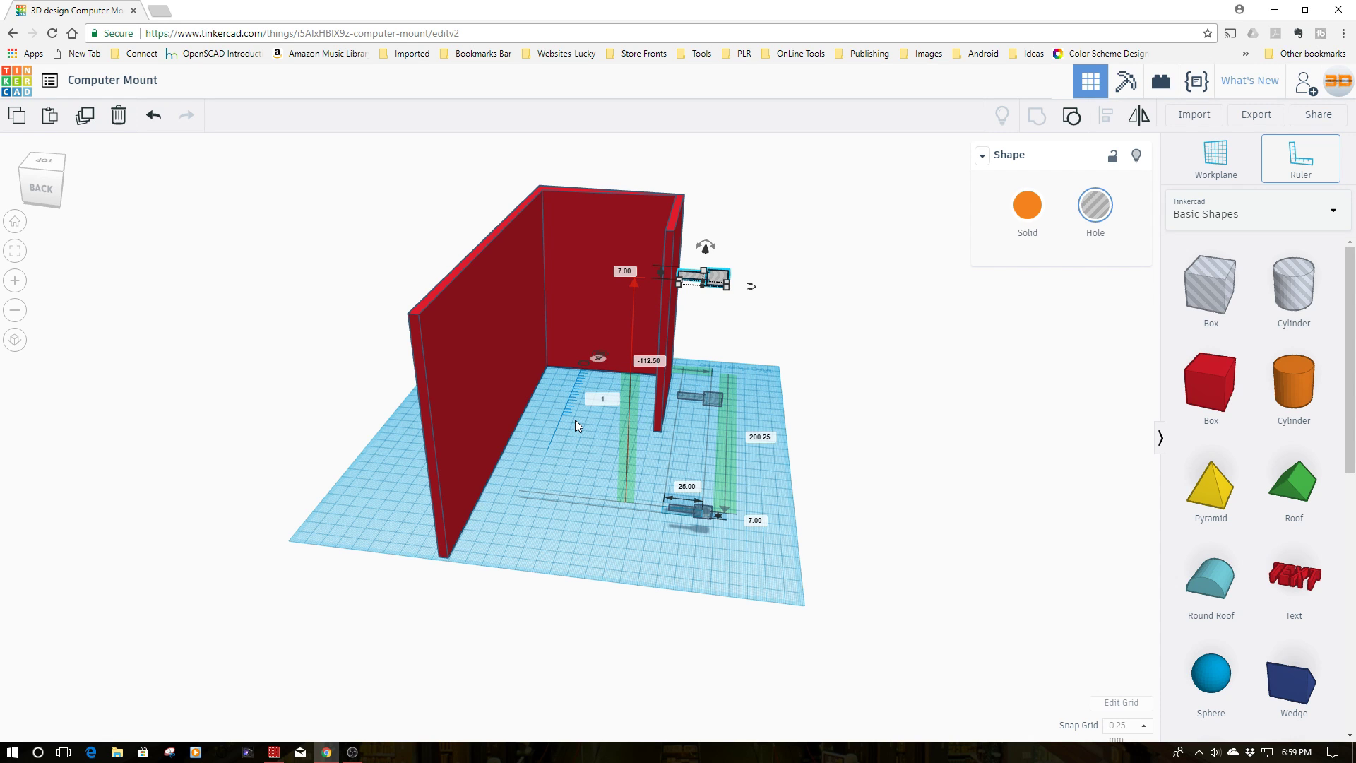
type("1")
key("Return")
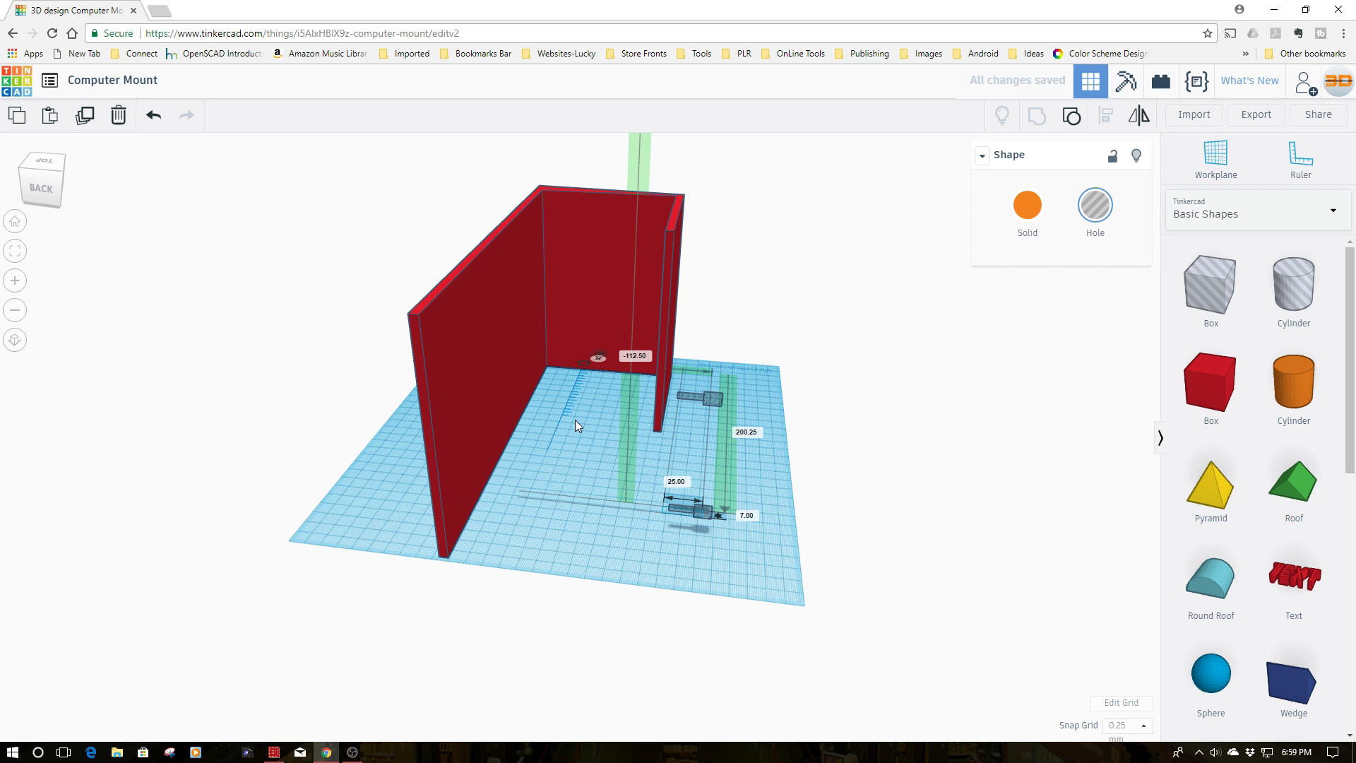
right_click_drag(626, 535, 535, 532)
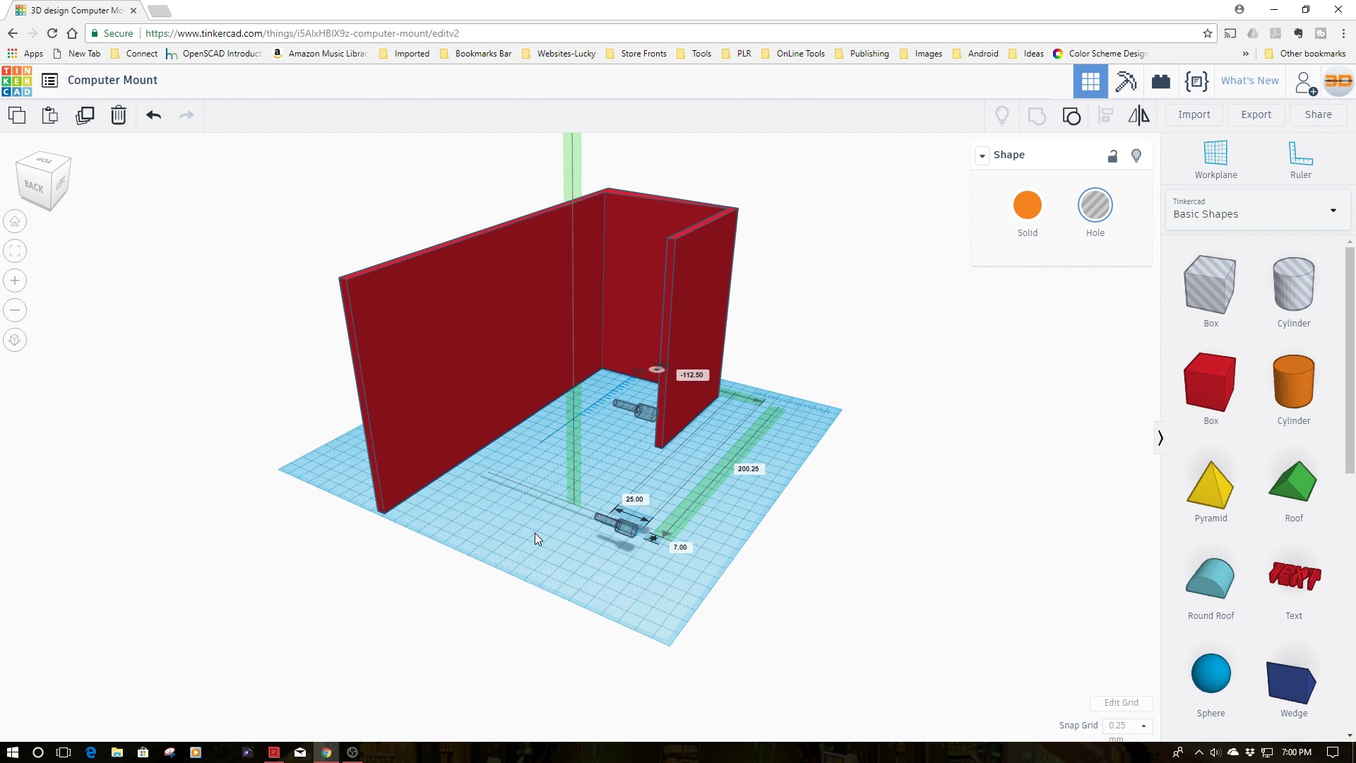
key("ctrl+z")
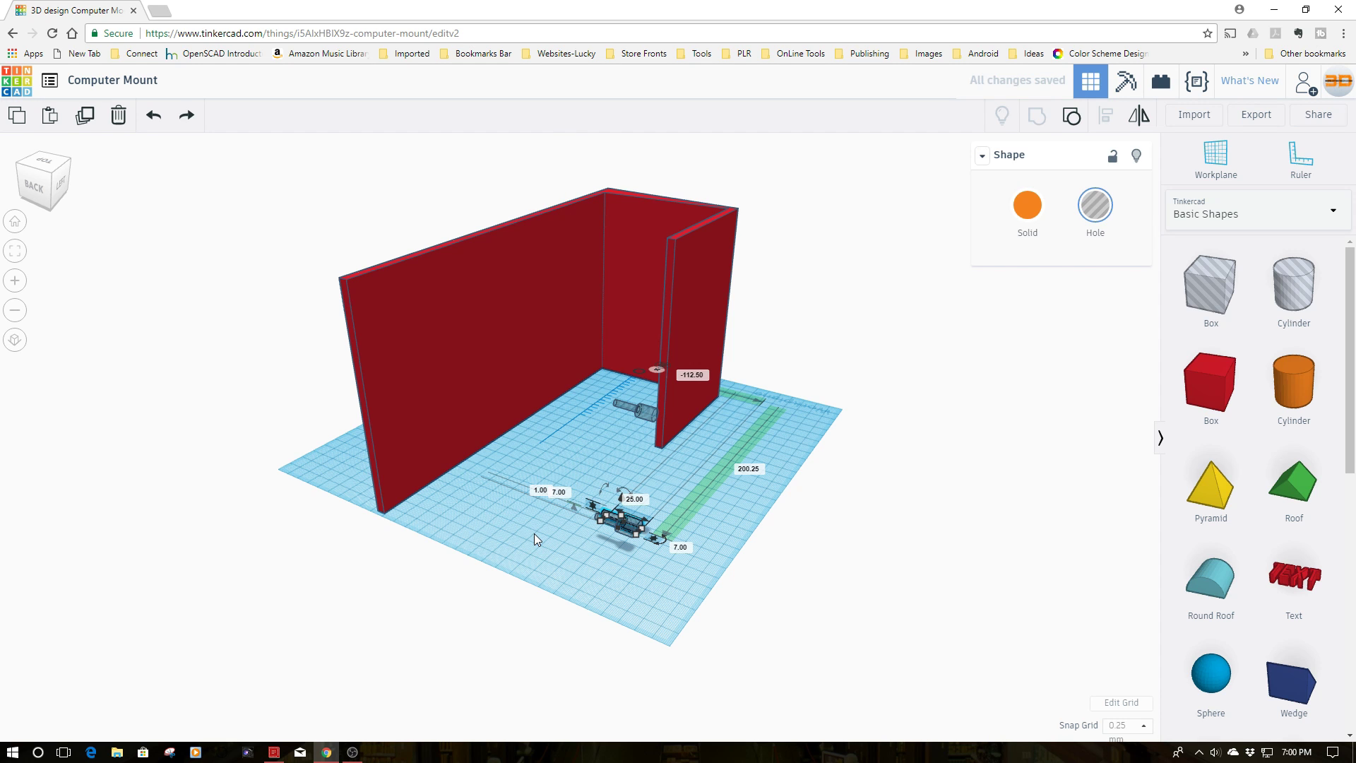
key("ctrl+y")
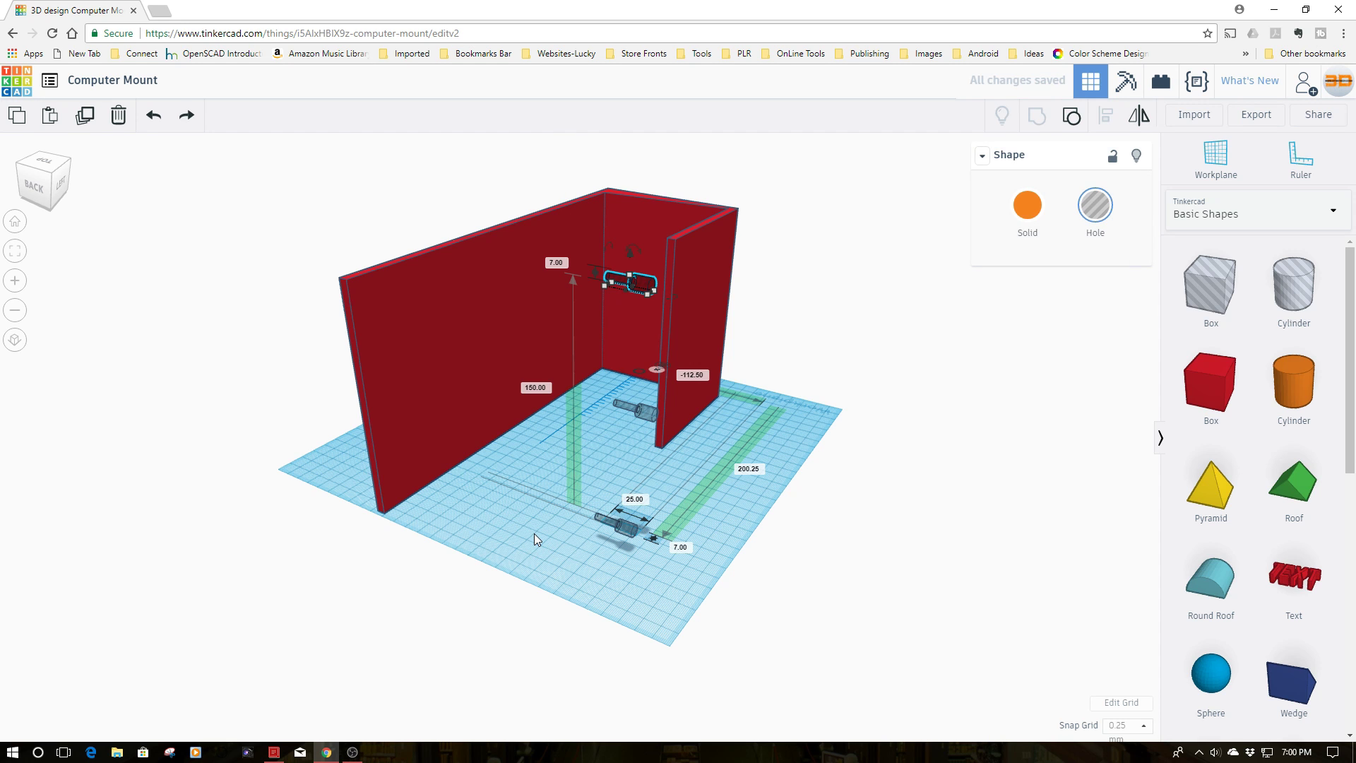
- Set the top hole's elevation to 140, then refine it to 141.5 mm
left_click(543, 390)
type("140")
key("Return")
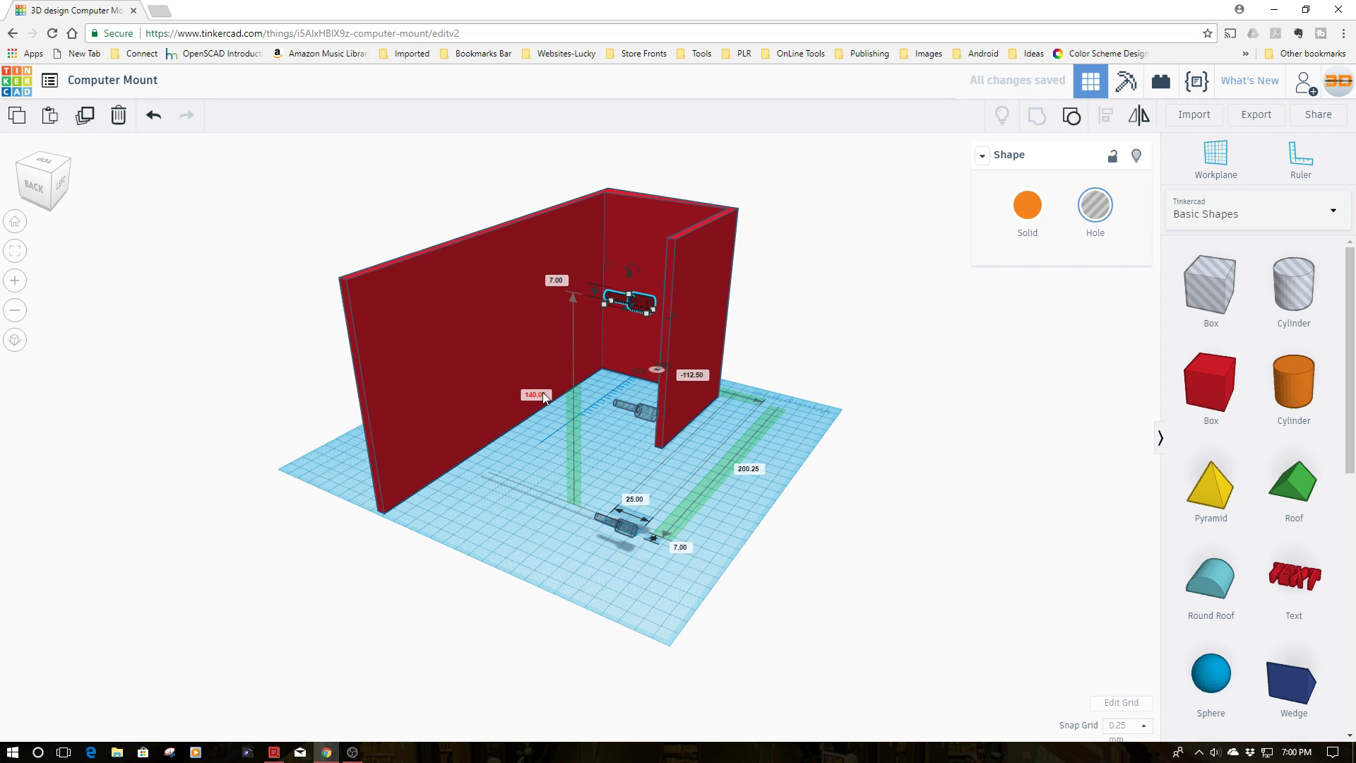
left_click(543, 392)
type("14")
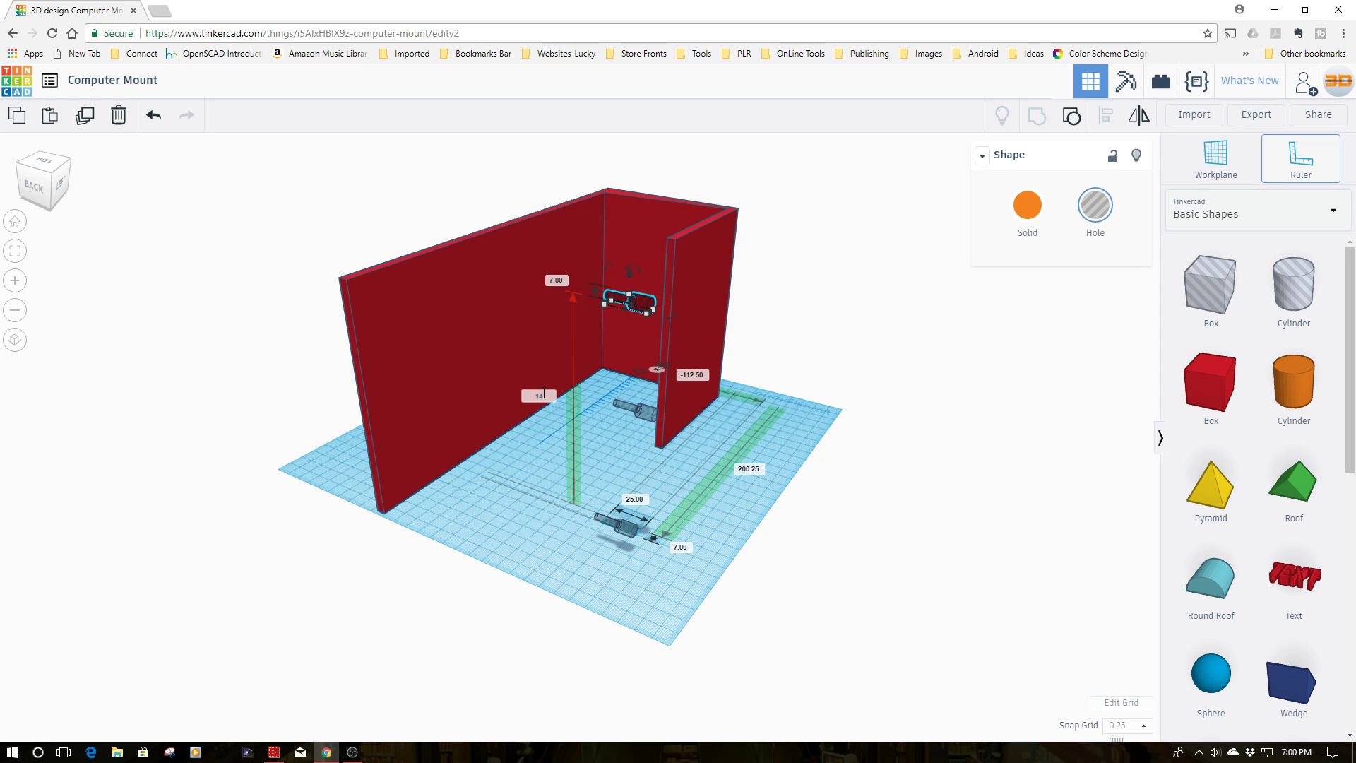
type("1.5")
key("Return")
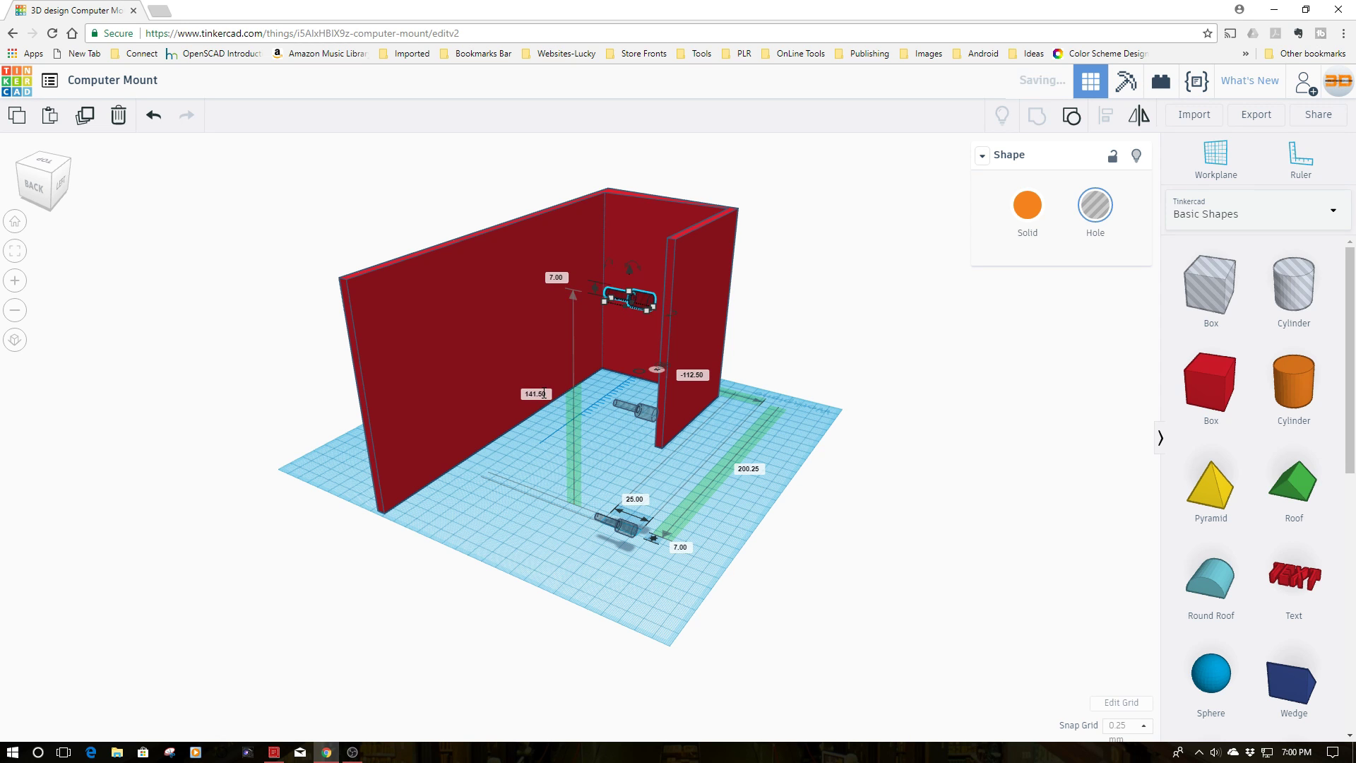
- Orbit to a near top-down view and box-select all three screw holes
left_click(691, 597)
right_click_drag(691, 598, 625, 608)
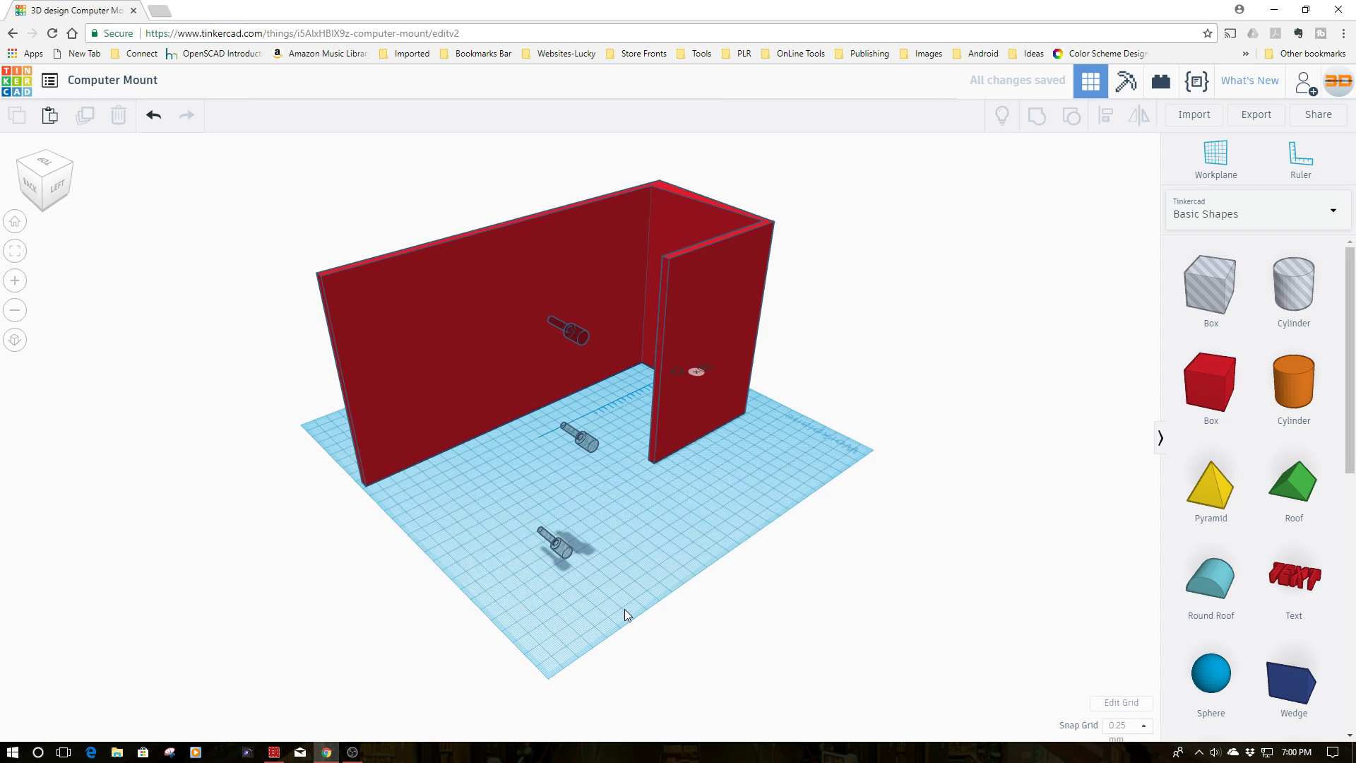
right_click_drag(637, 544, 507, 417)
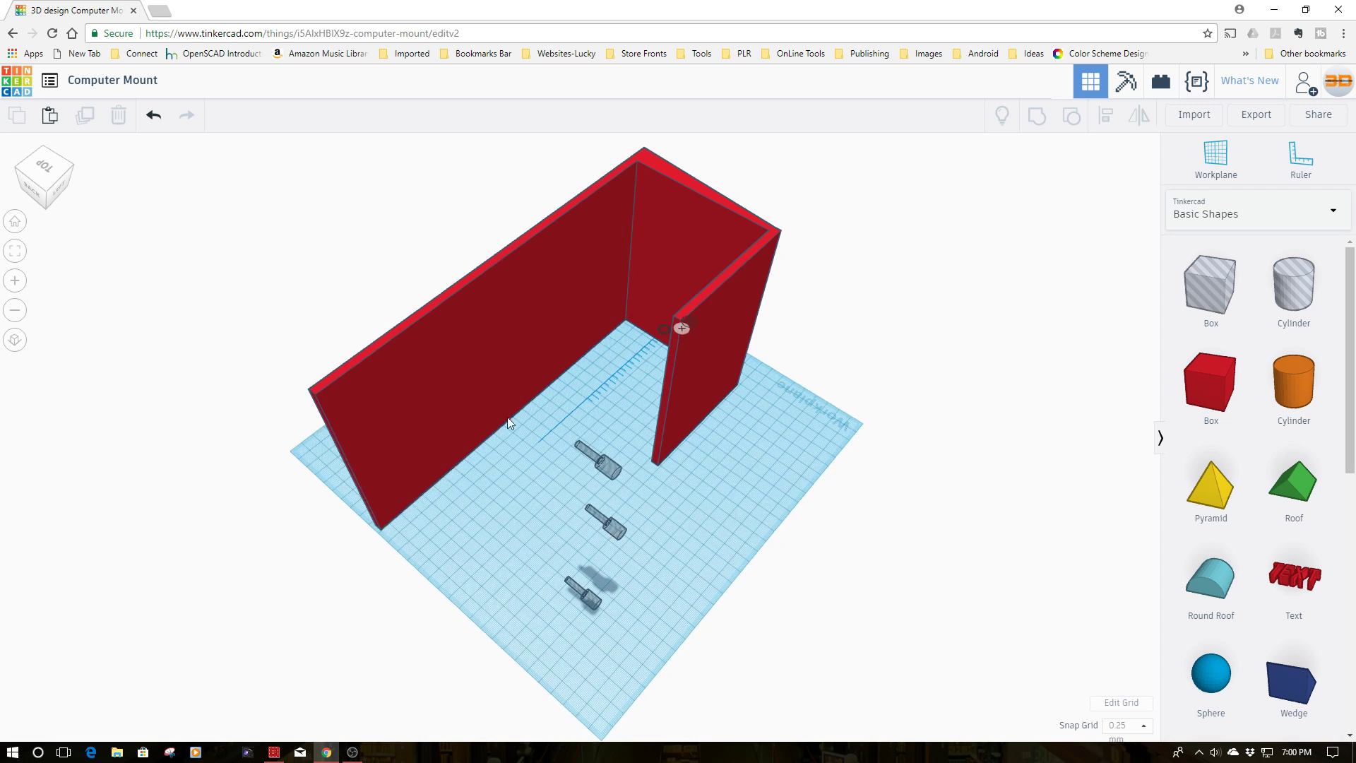
right_click_drag(466, 593, 625, 625)
left_click_drag(634, 464, 765, 630)
- Align the three screw holes so their right ends are flush, then reselect them
left_click(1109, 113)
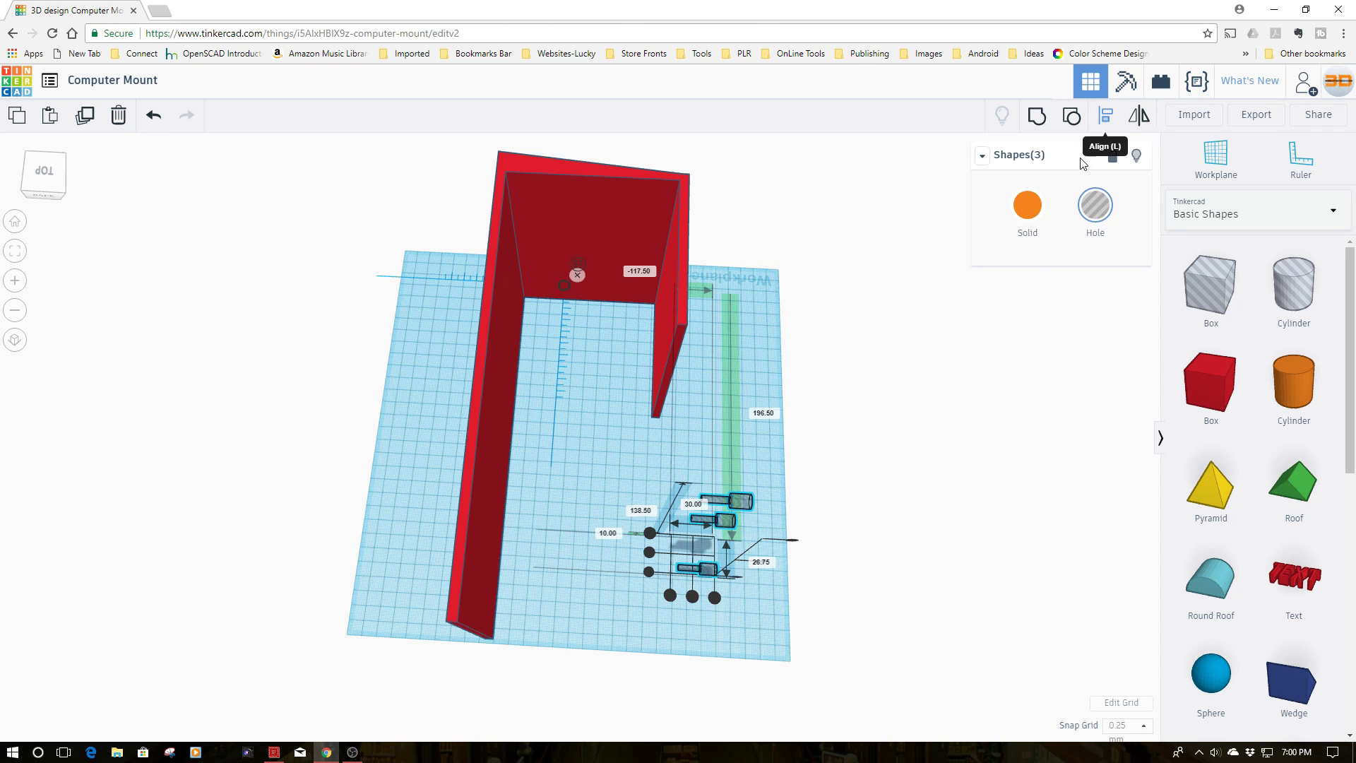
left_click(649, 550)
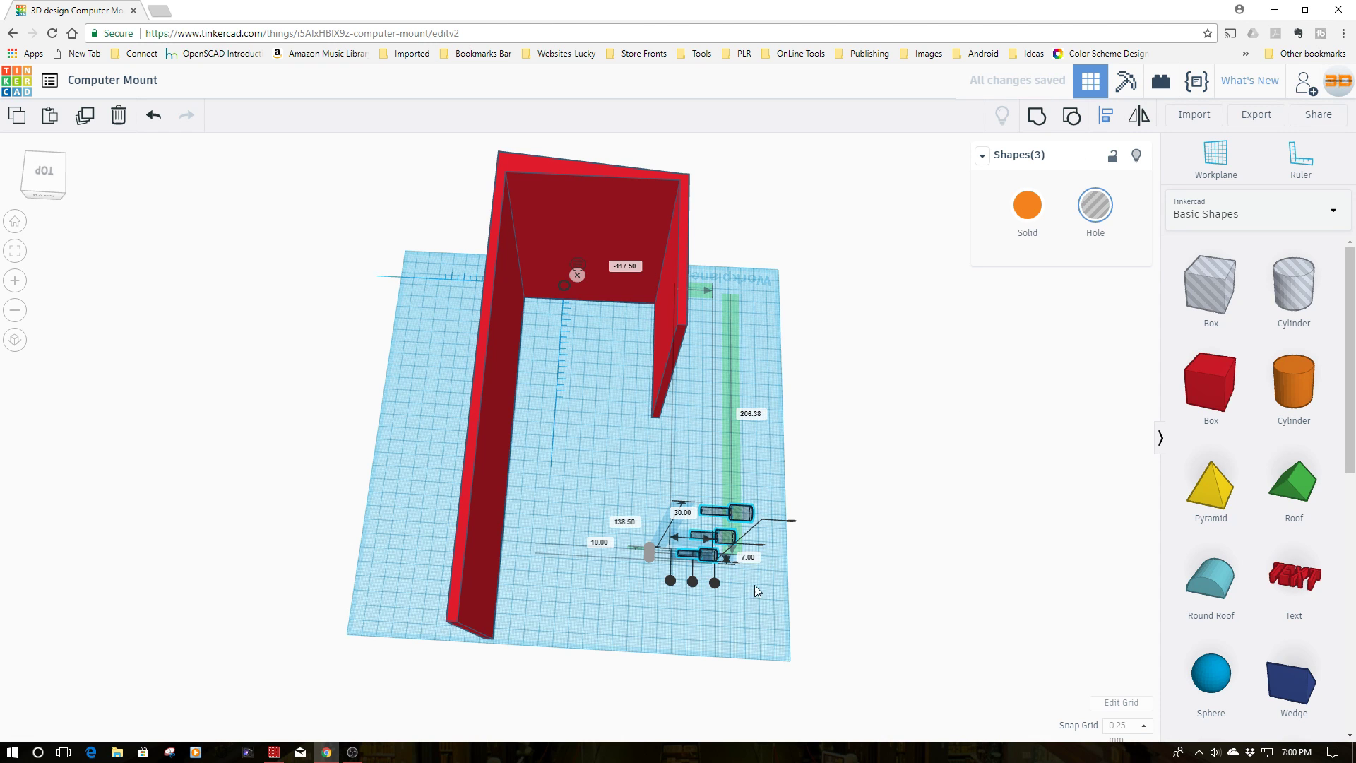
left_click(716, 583)
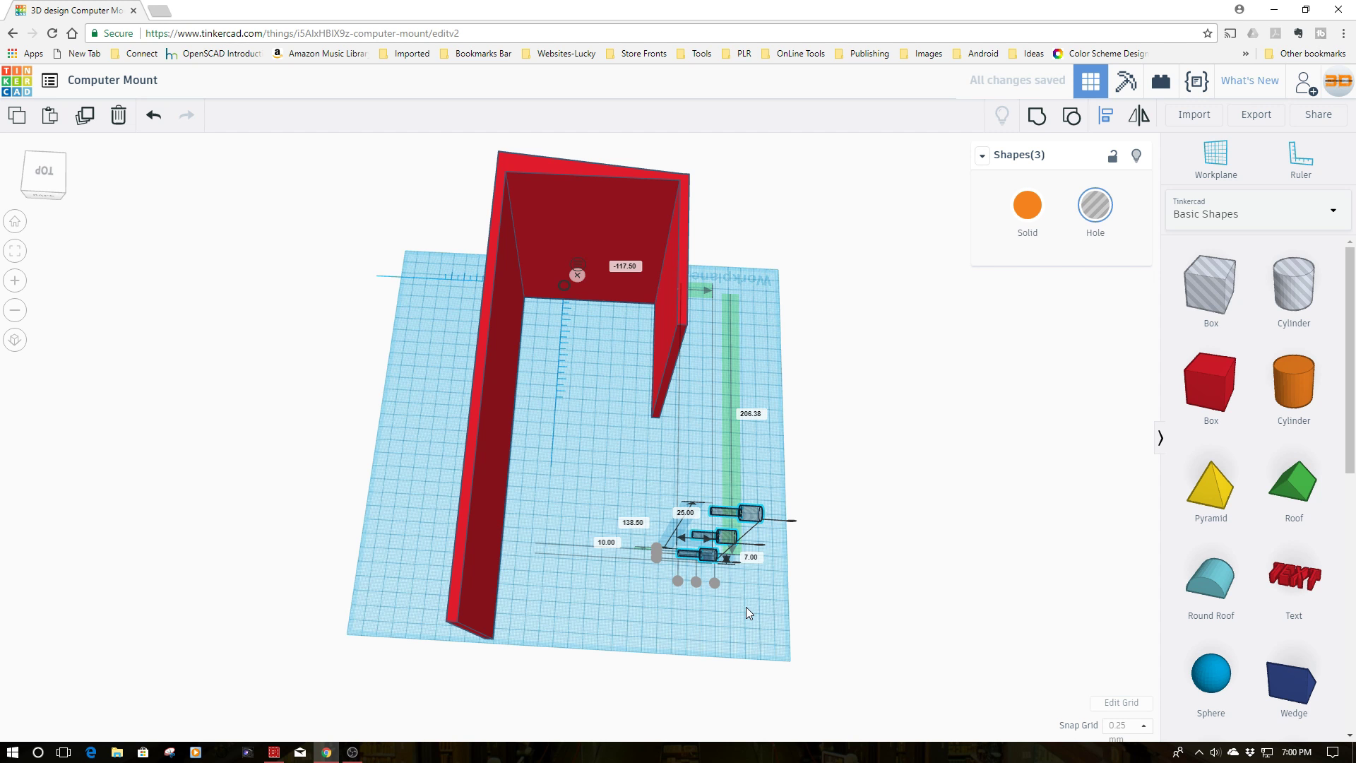
right_click_drag(746, 607, 492, 564)
left_click(468, 598)
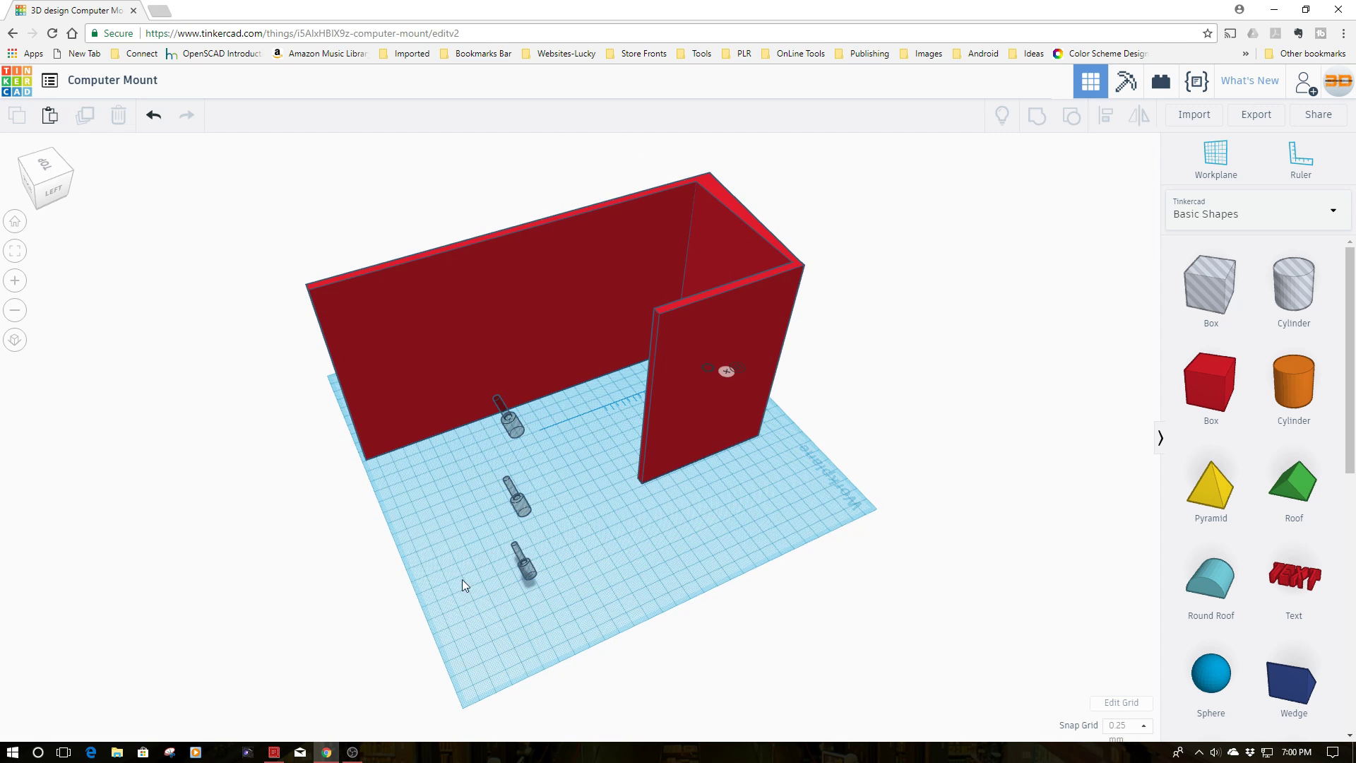
right_click_drag(514, 596, 591, 530)
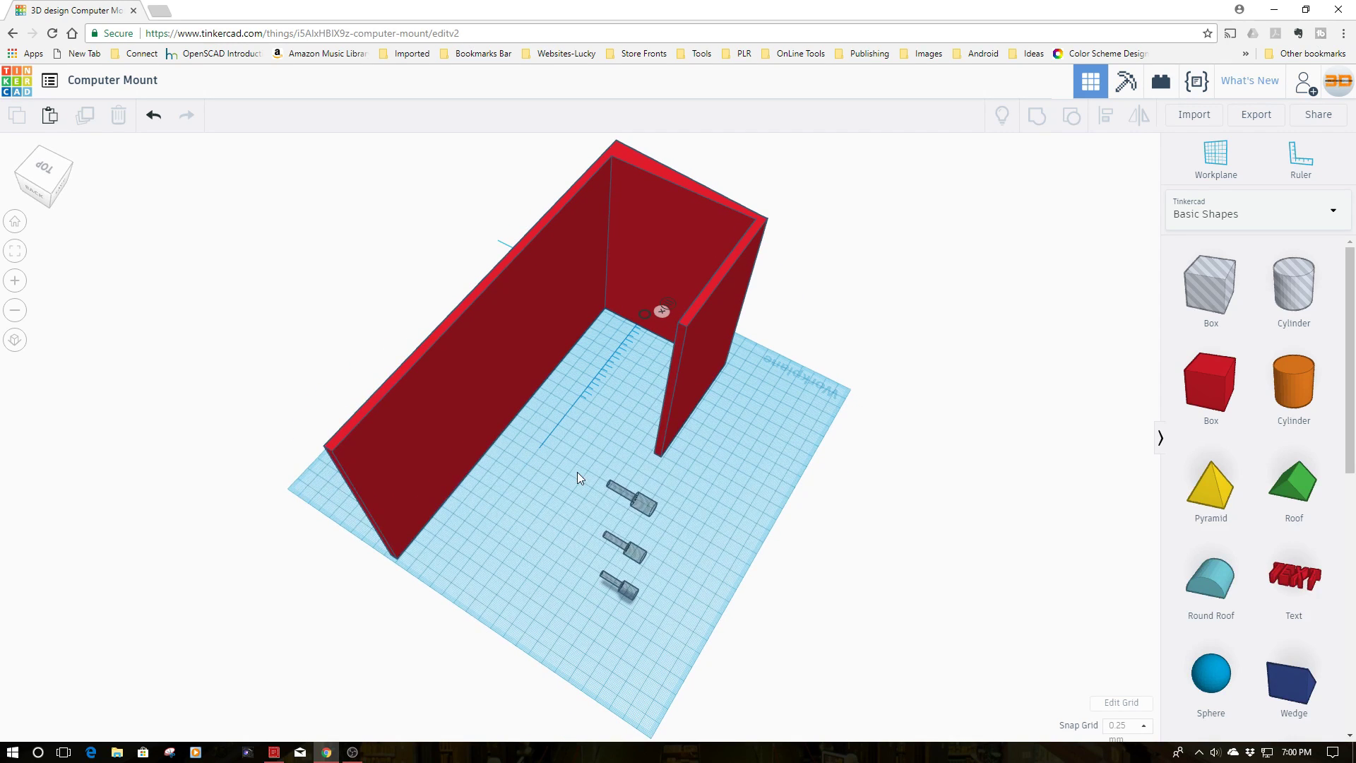
left_click_drag(578, 472, 664, 626)
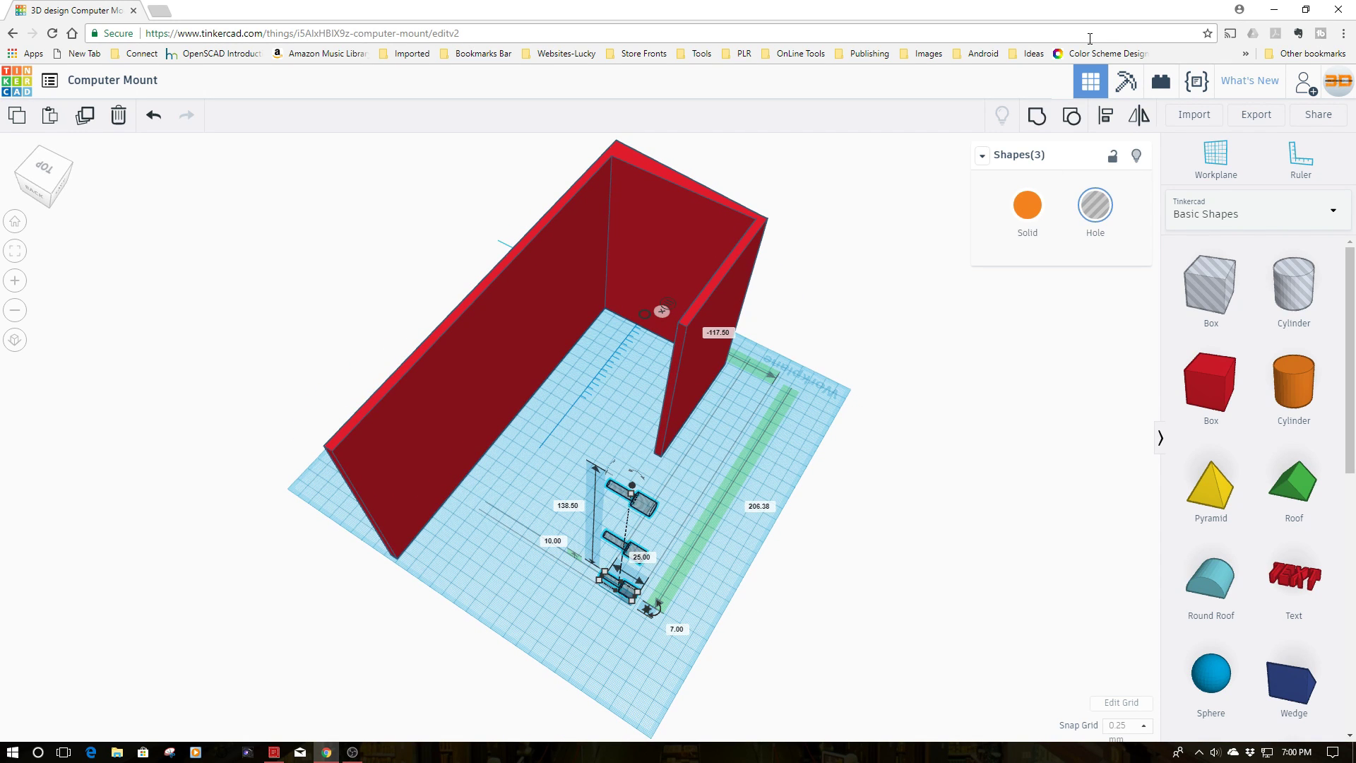
- Group the three screw holes and place them against the left wall
left_click(1037, 115)
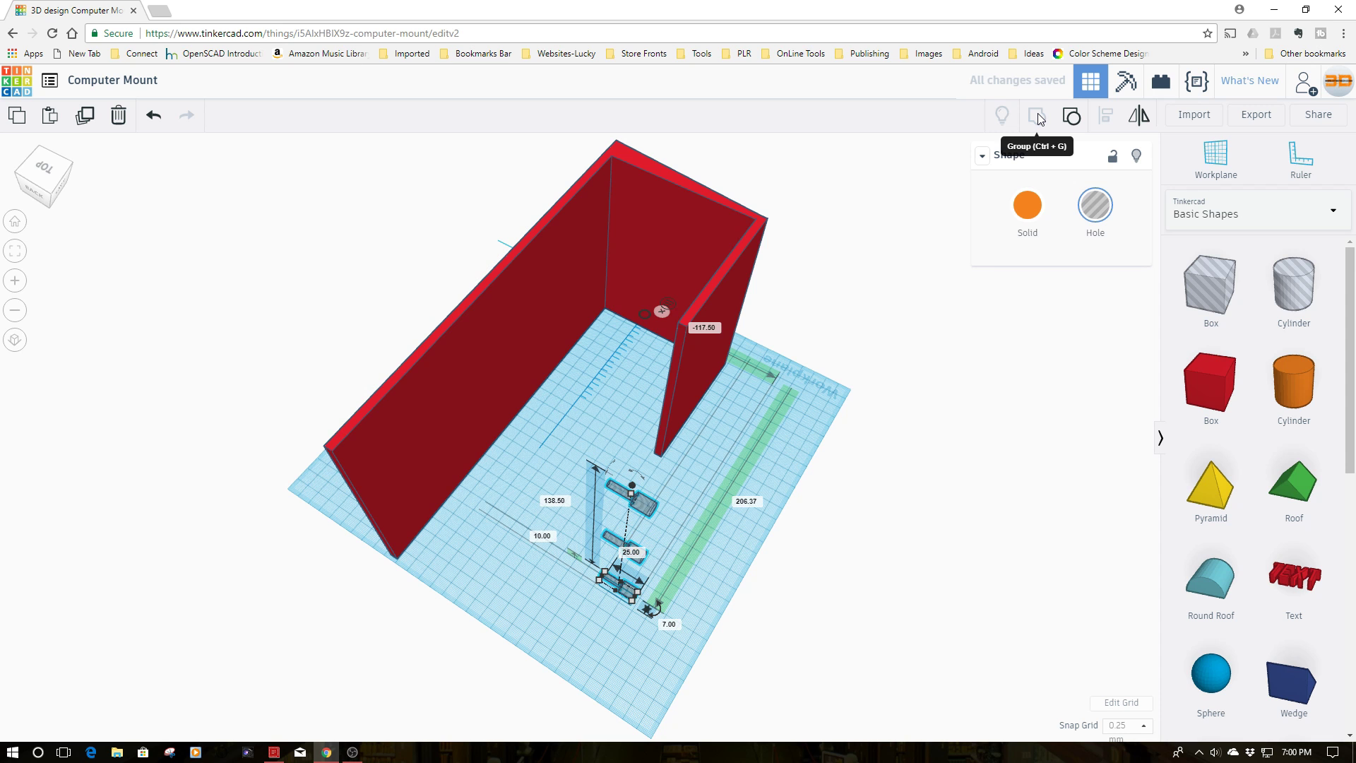
left_click_drag(644, 506, 364, 457)
right_click_drag(532, 569, 702, 533)
- Set the snap grid to 1.0 mm and nudge the cutouts to a 21.50 offset
scroll(676, 524, "up", 3)
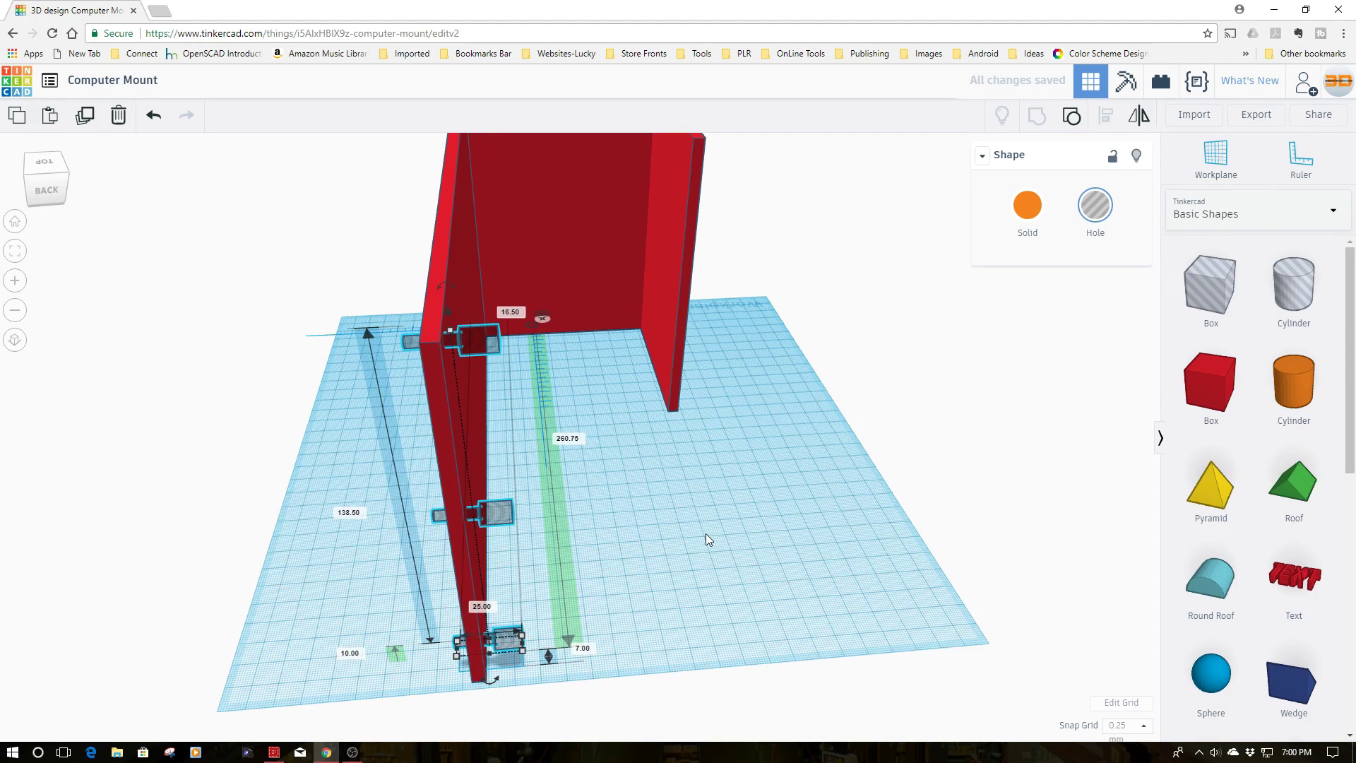
key("Left")
key("Left")
key("Left")
key("Left")
key("Left")
key("Left")
key("Left")
key("Left")
key("Left")
key("Left")
key("Left")
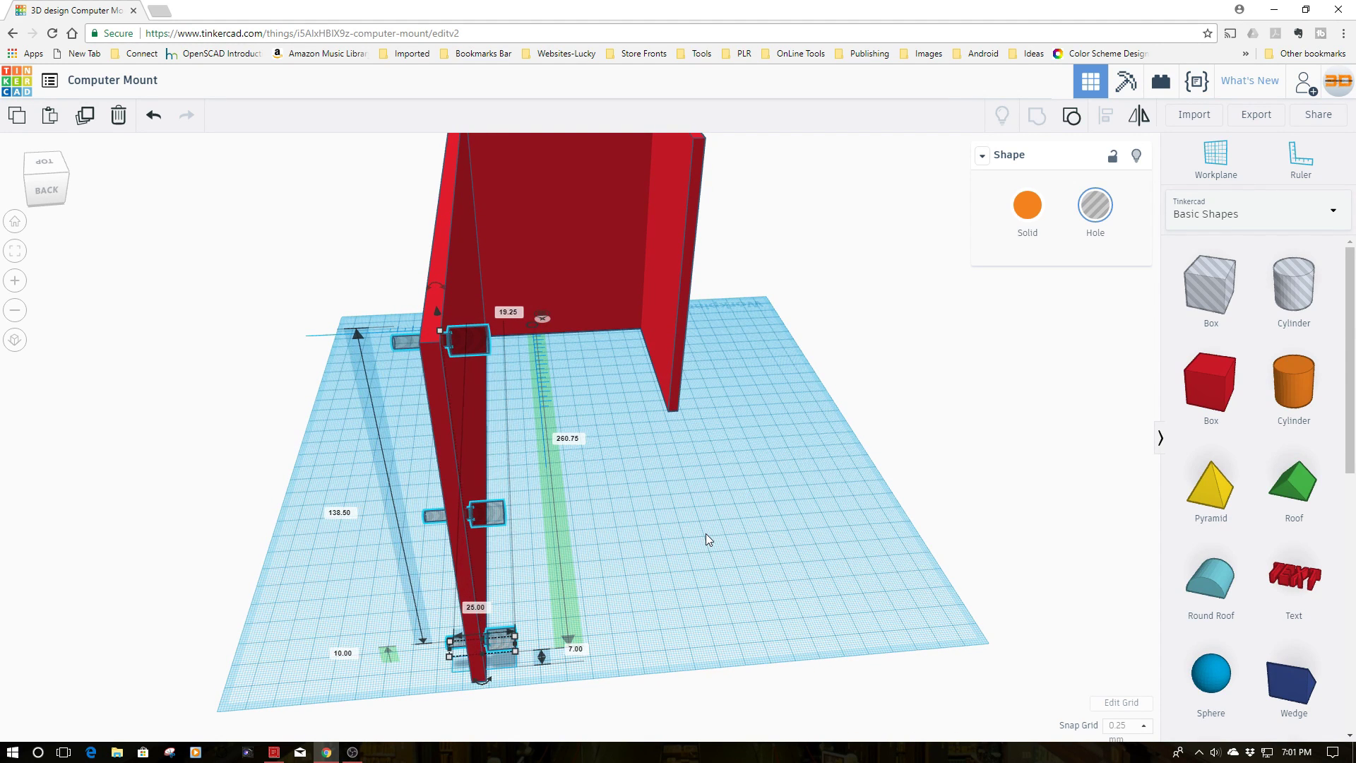
key("Left")
key("Left")
key("Left")
key("Left")
key("Left")
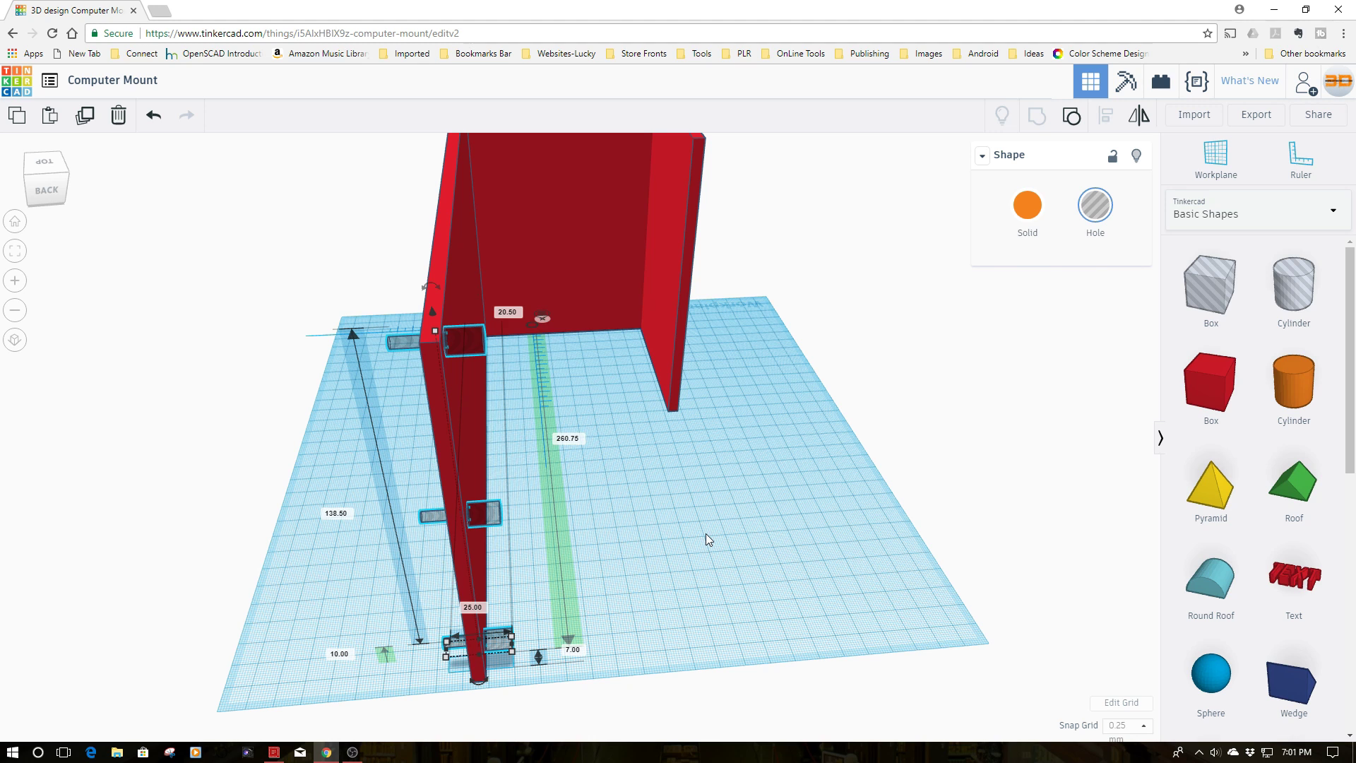
left_click(1145, 726)
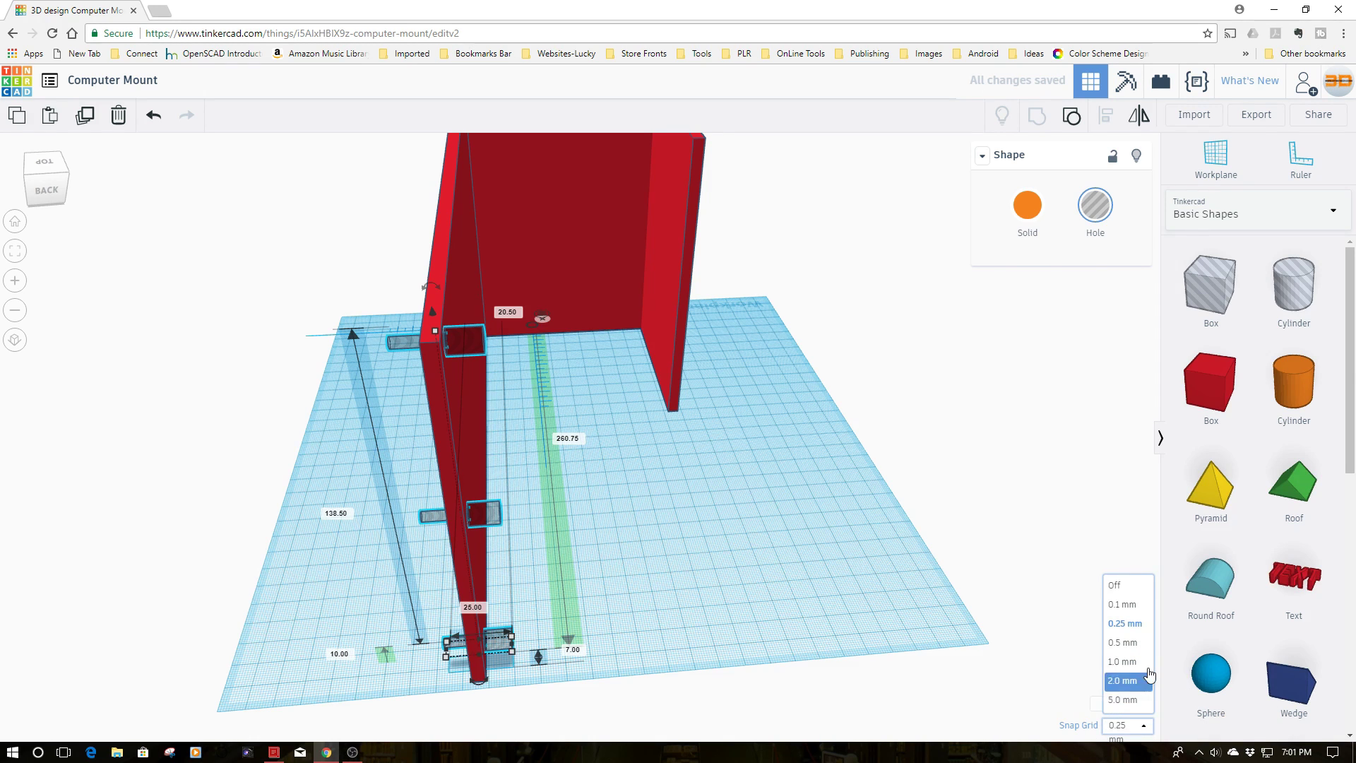
left_click(997, 592)
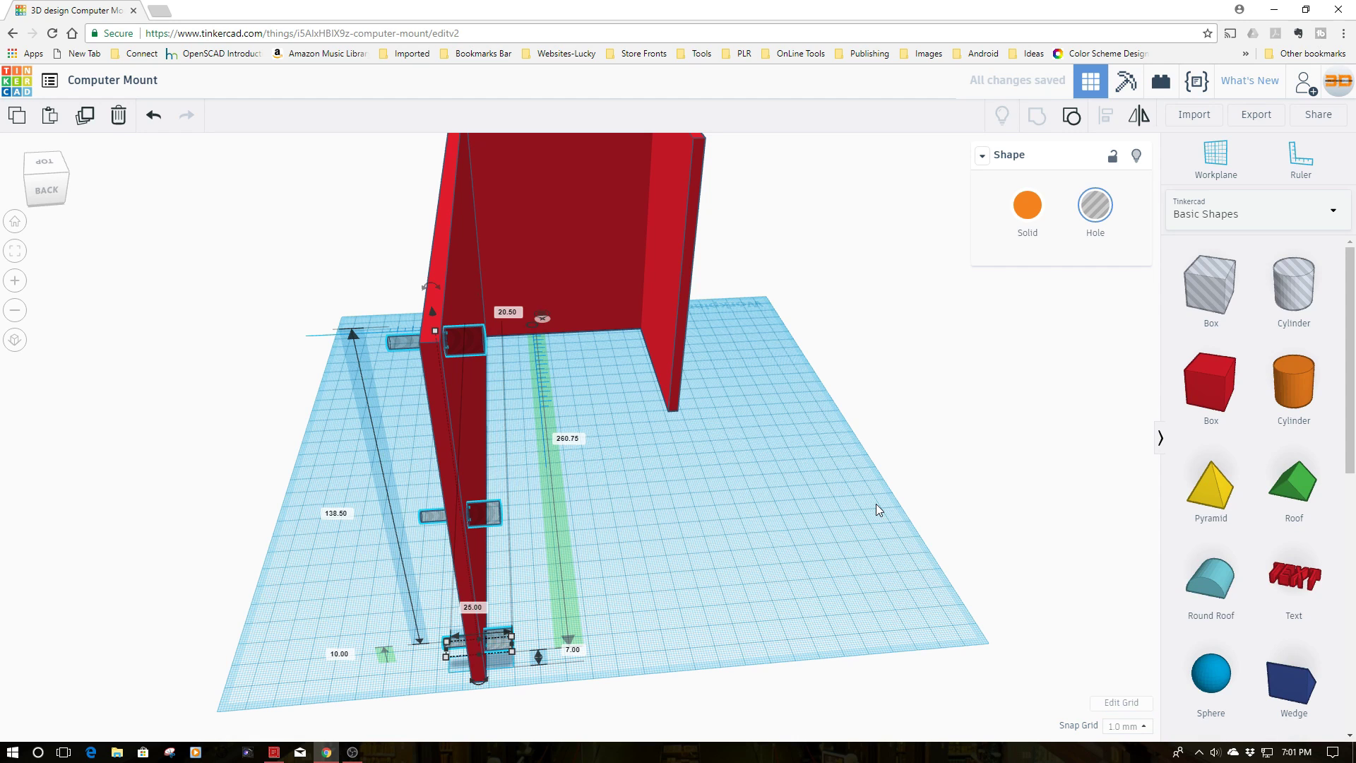
key("Left")
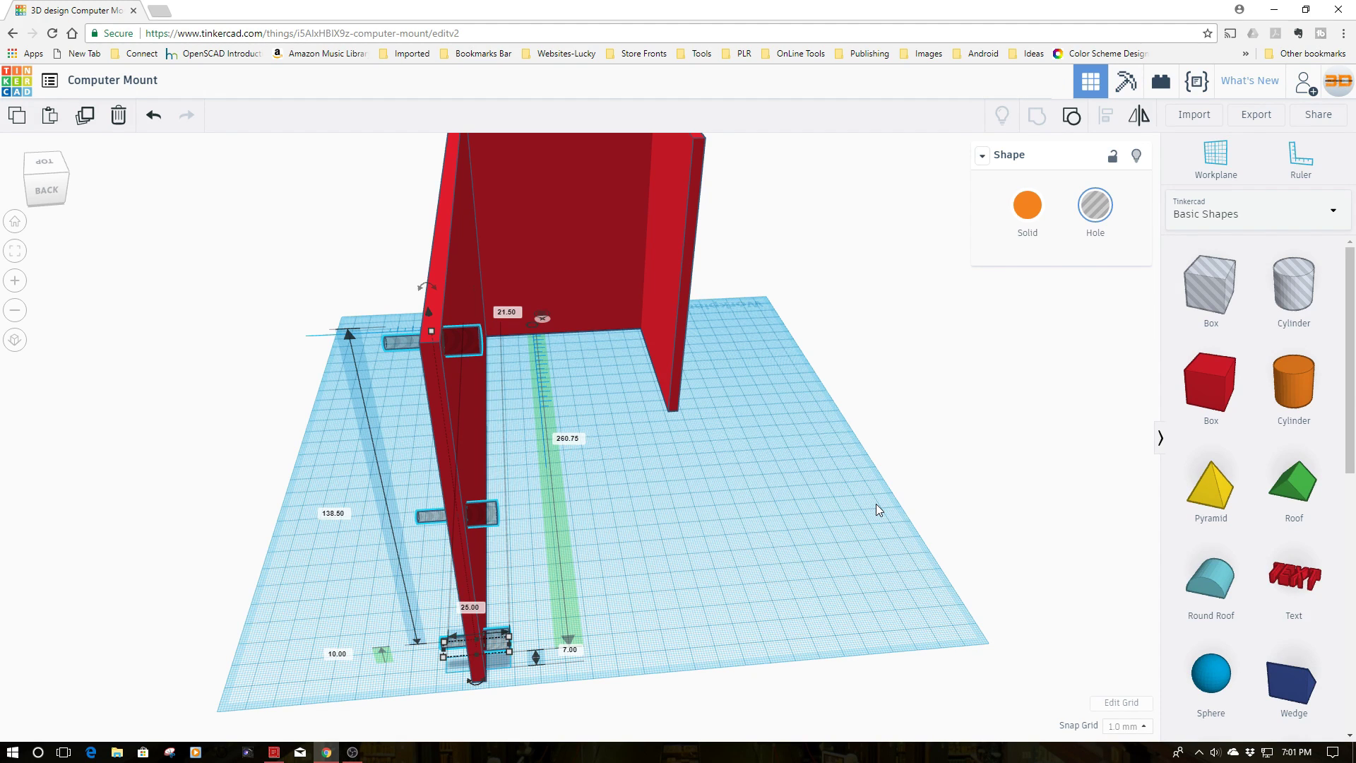
- Box-select the recess cutouts with the wall and group them with Ctrl+G
scroll(642, 511, "down", 3)
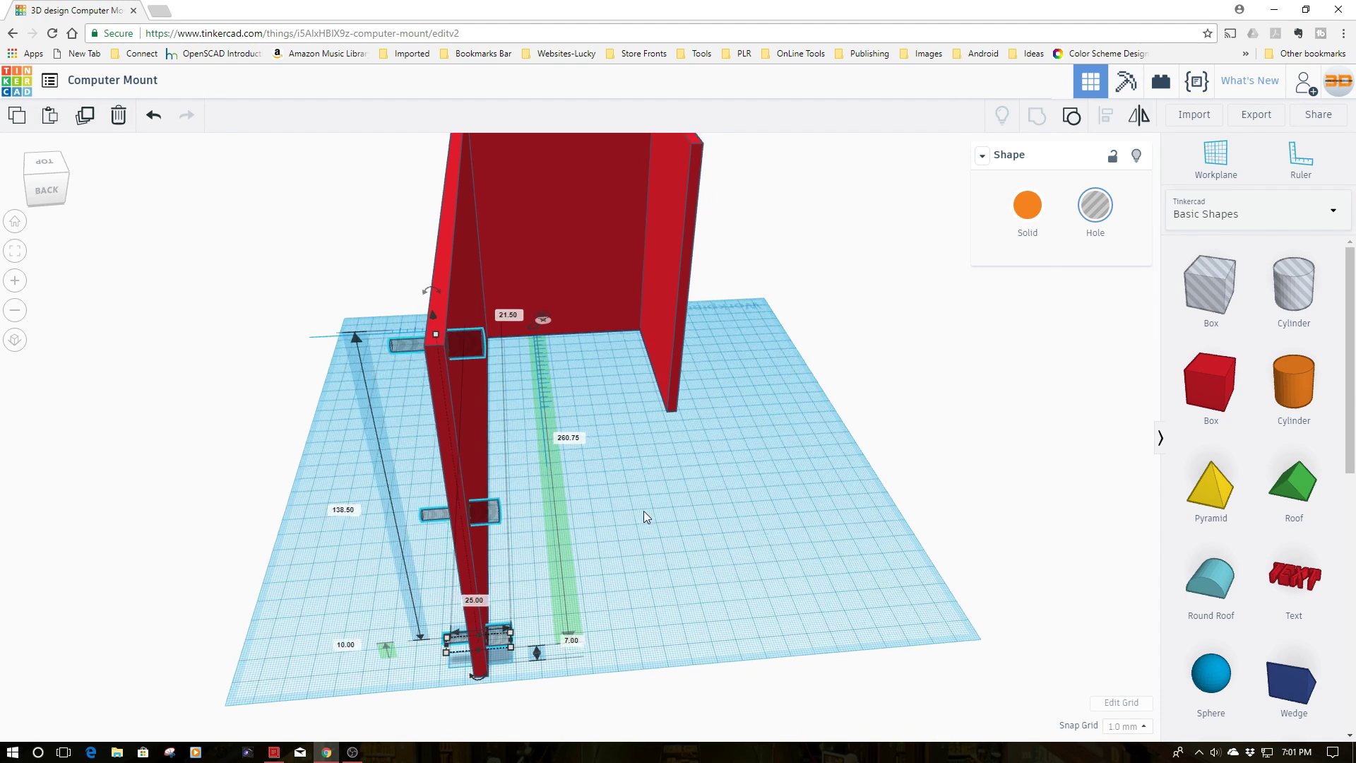
right_click_drag(609, 549, 439, 507)
left_click_drag(132, 308, 864, 560)
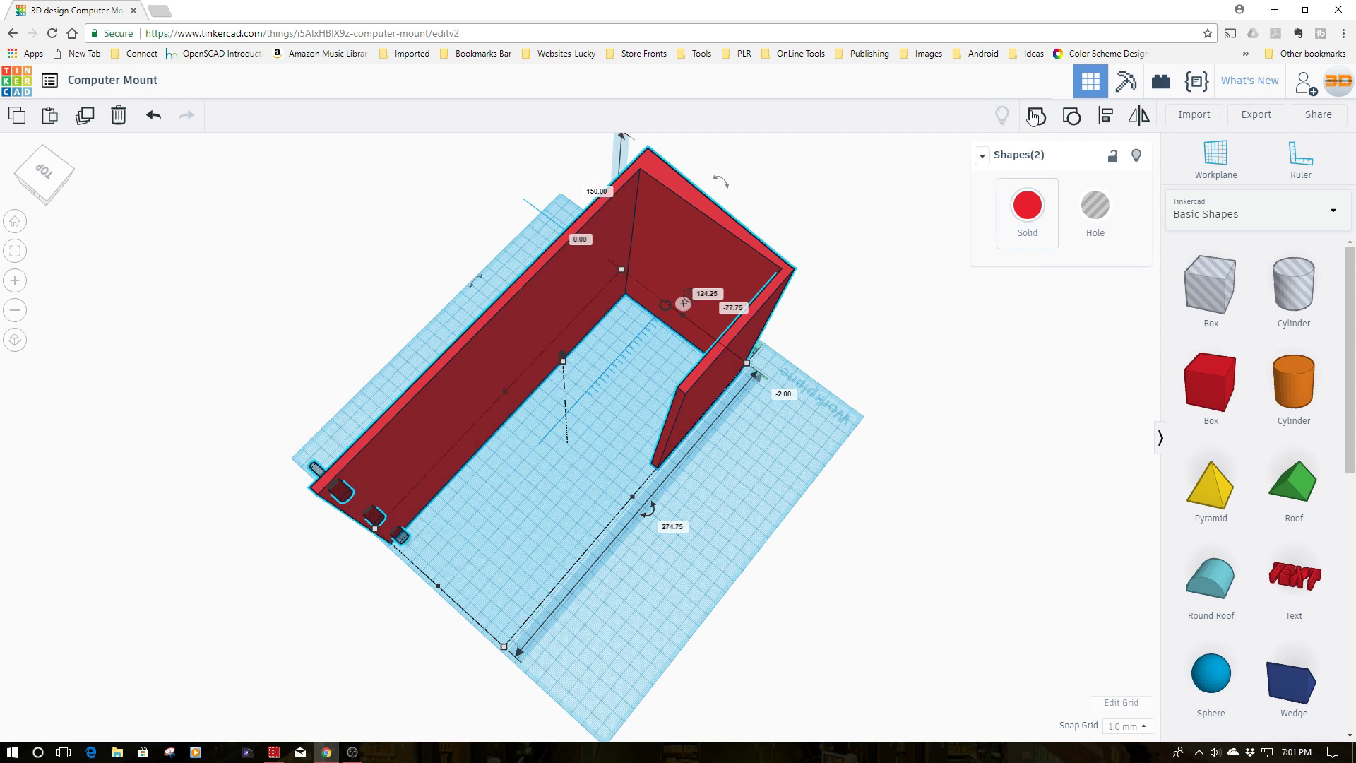
key("ctrl+g")
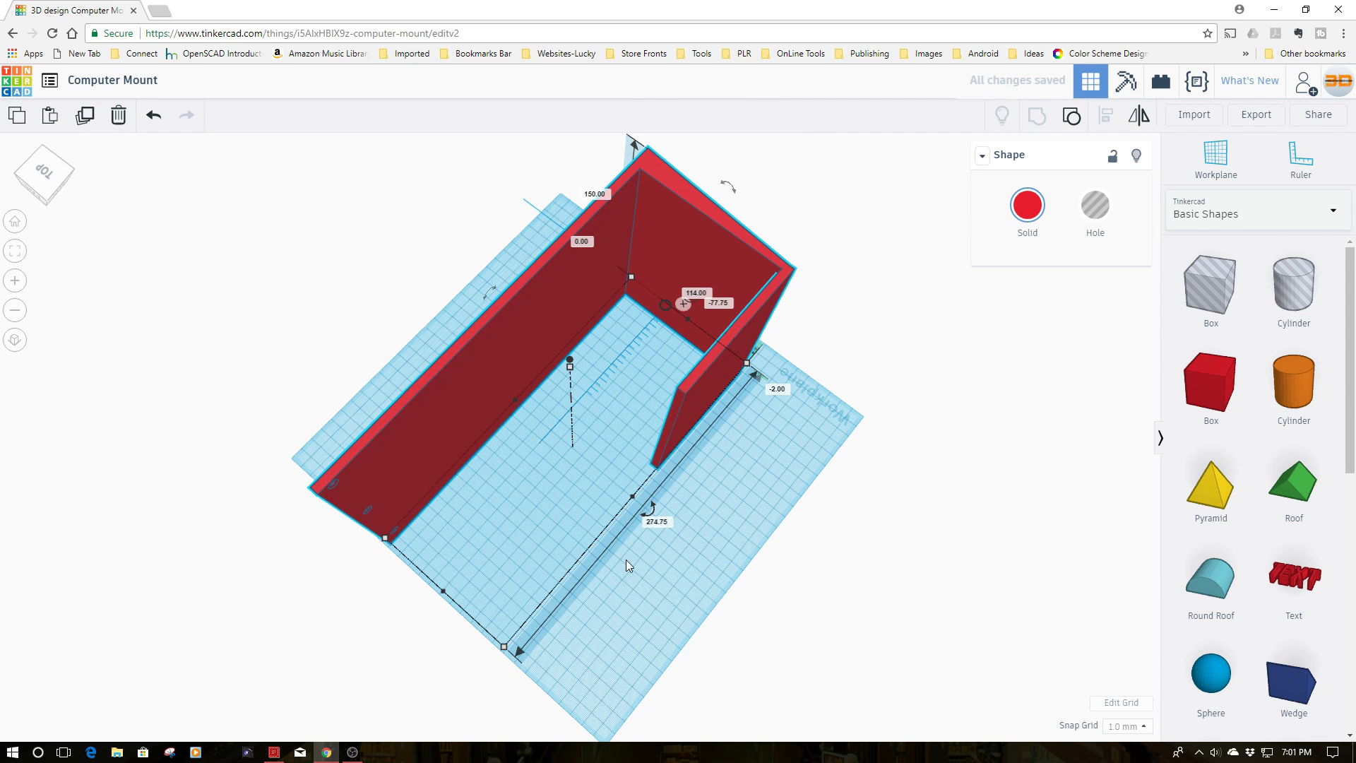
- Undo and redo the wall grouping, then ungroup the pegs into separate cylinders
right_click_drag(625, 559, 478, 452)
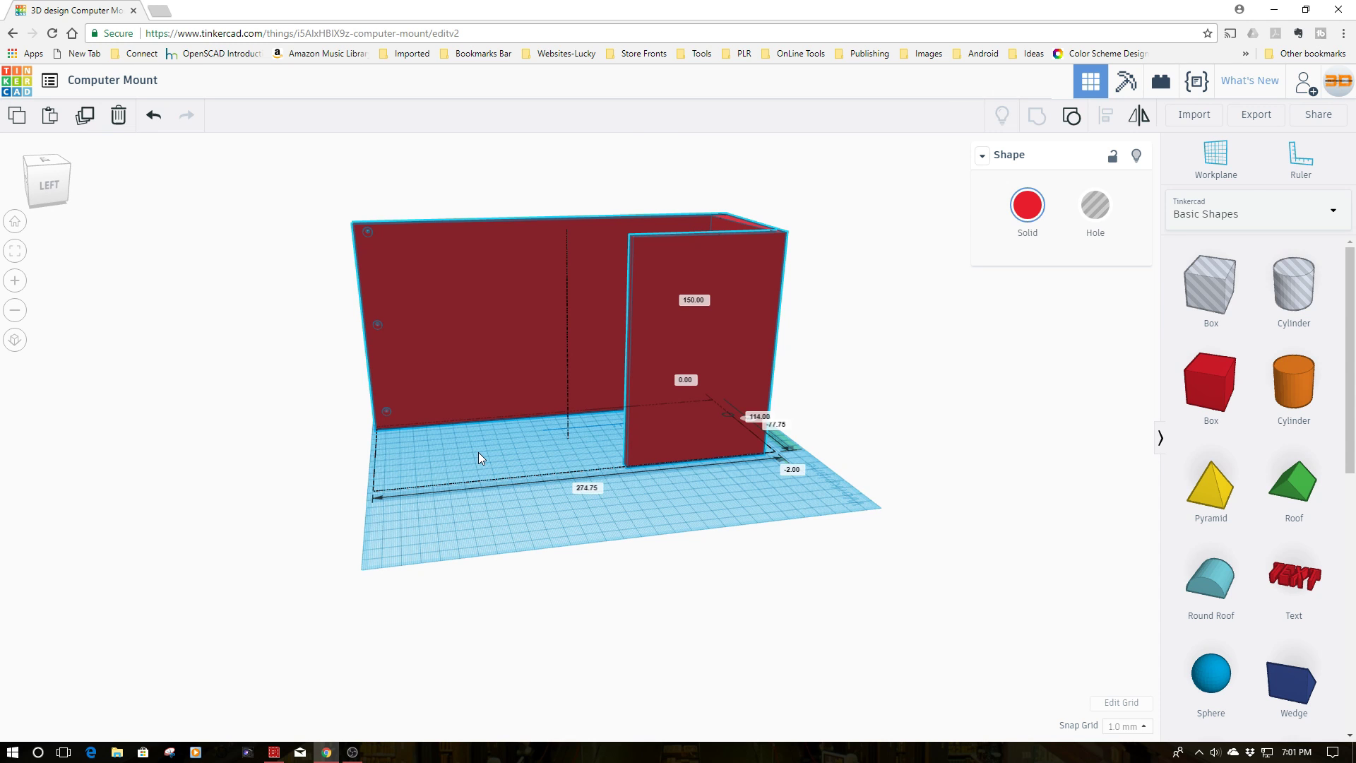
right_click_drag(478, 451, 542, 451)
key("ctrl+z")
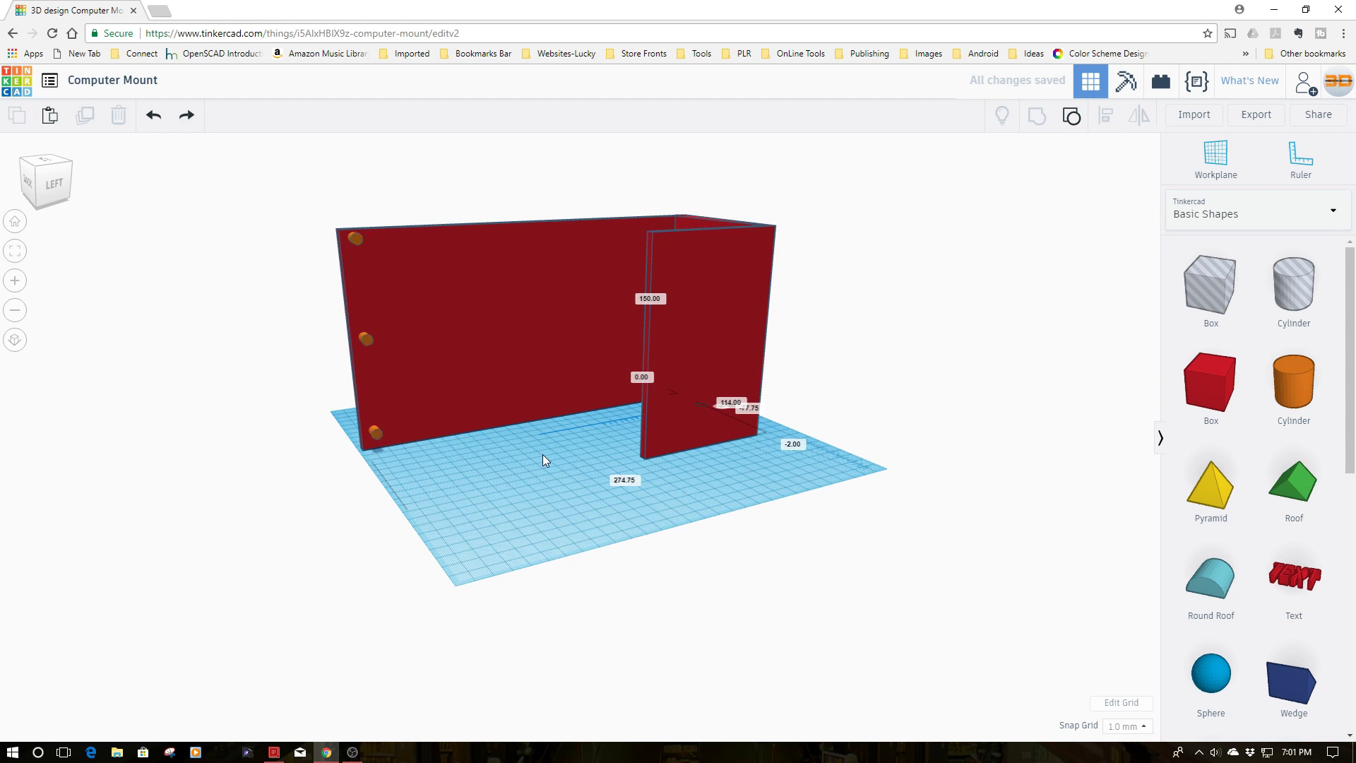
key("ctrl+y")
left_click(367, 340)
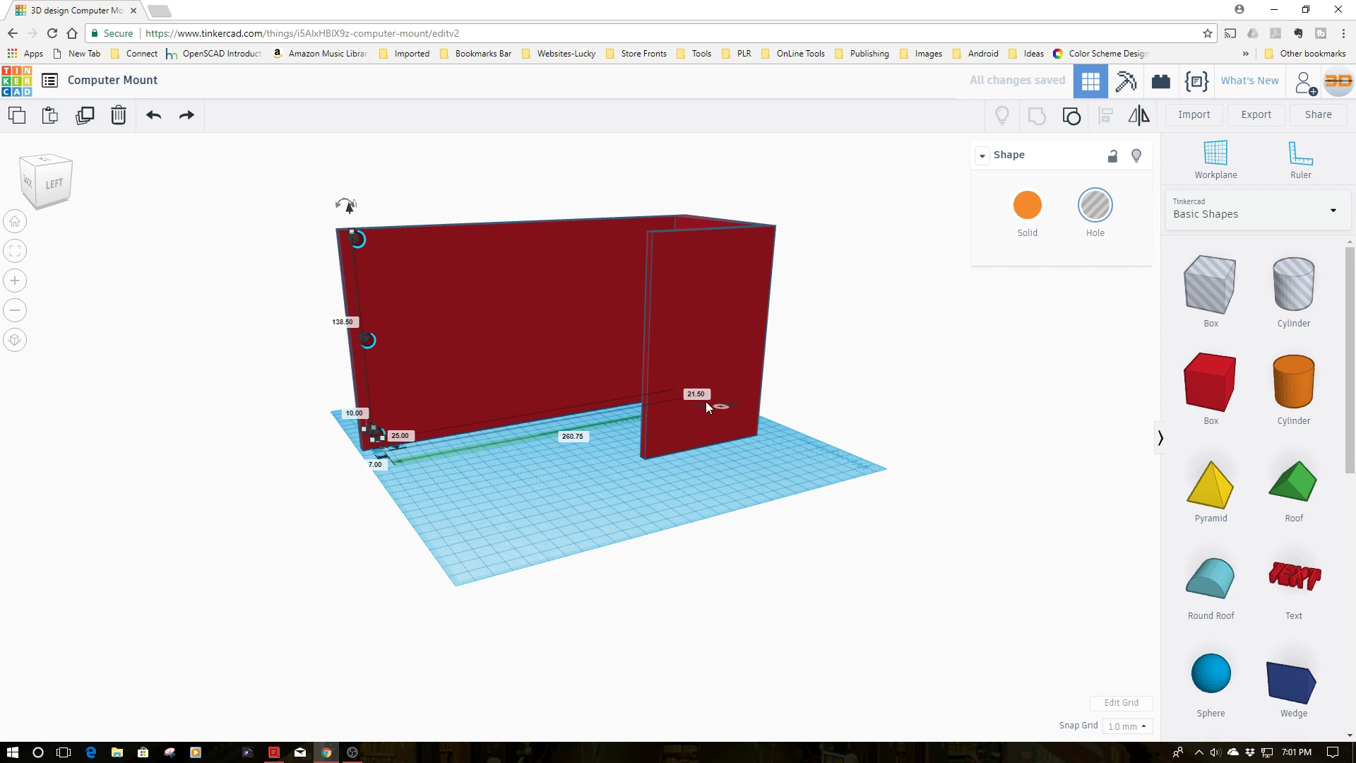
left_click(1071, 117)
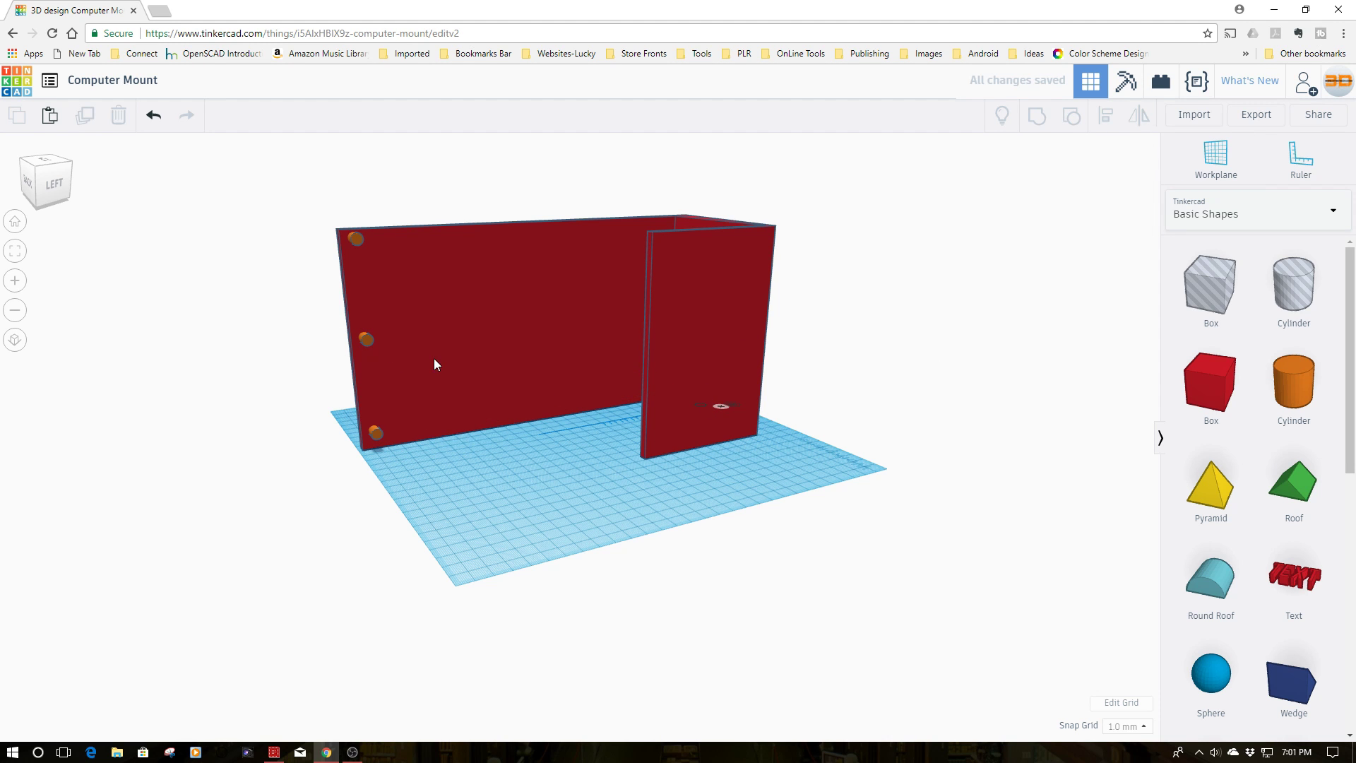
- Select the top peg cylinder and start entering a new height above the workplane
left_click(357, 241)
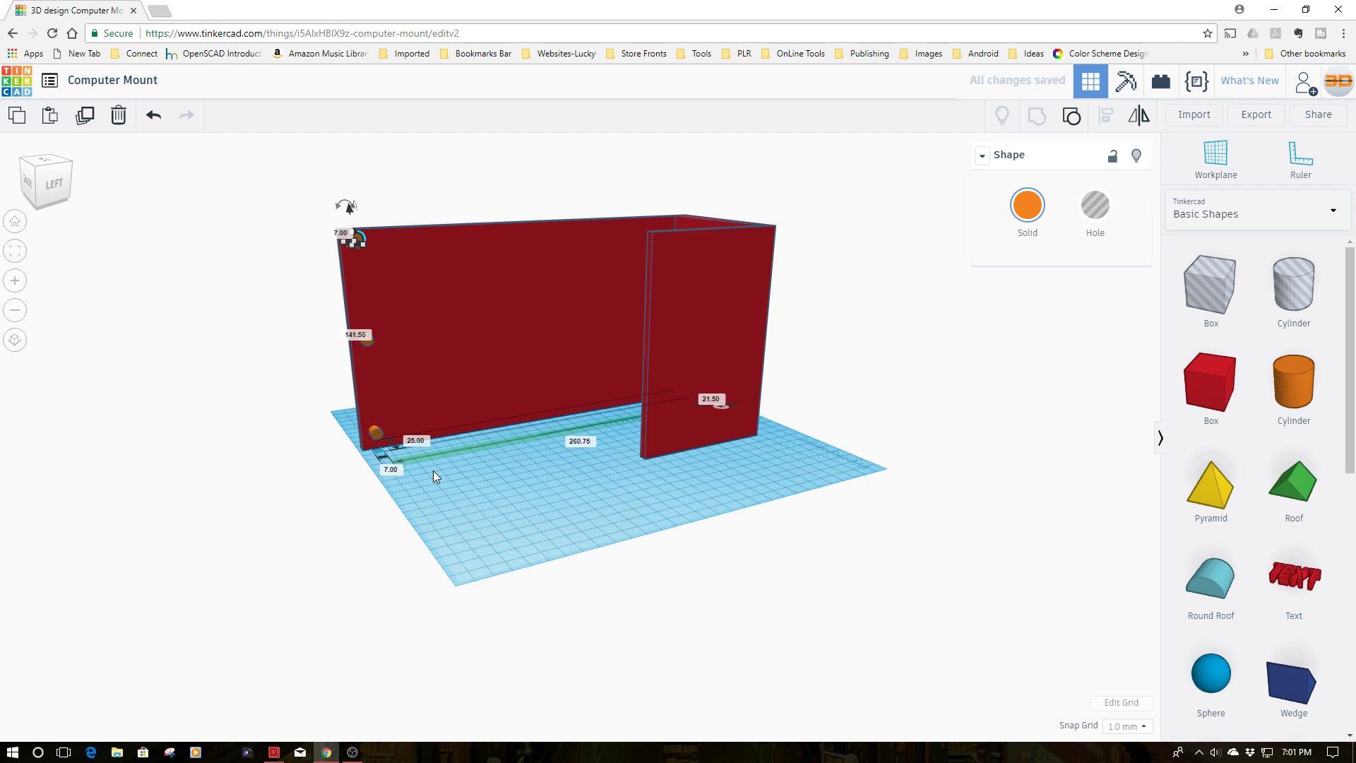
right_click_drag(493, 518, 584, 520)
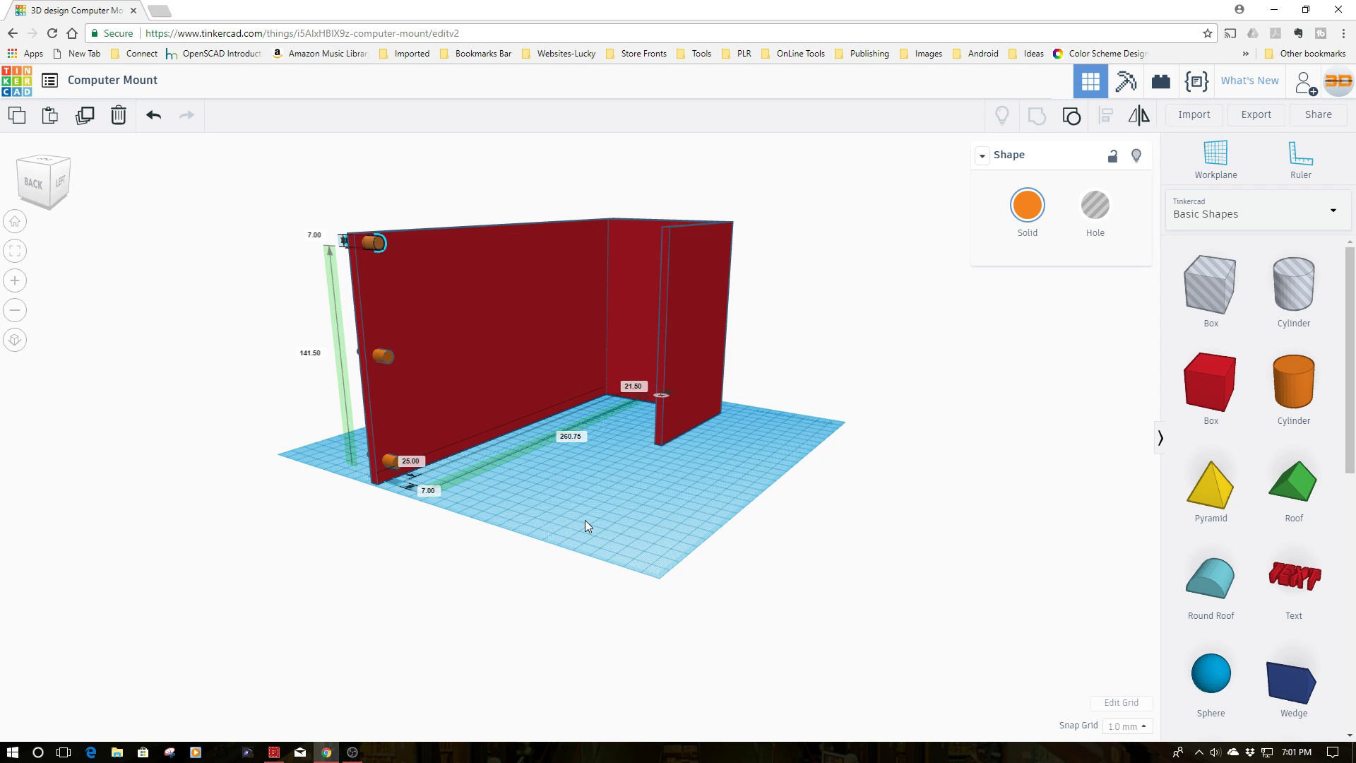
left_click(388, 460)
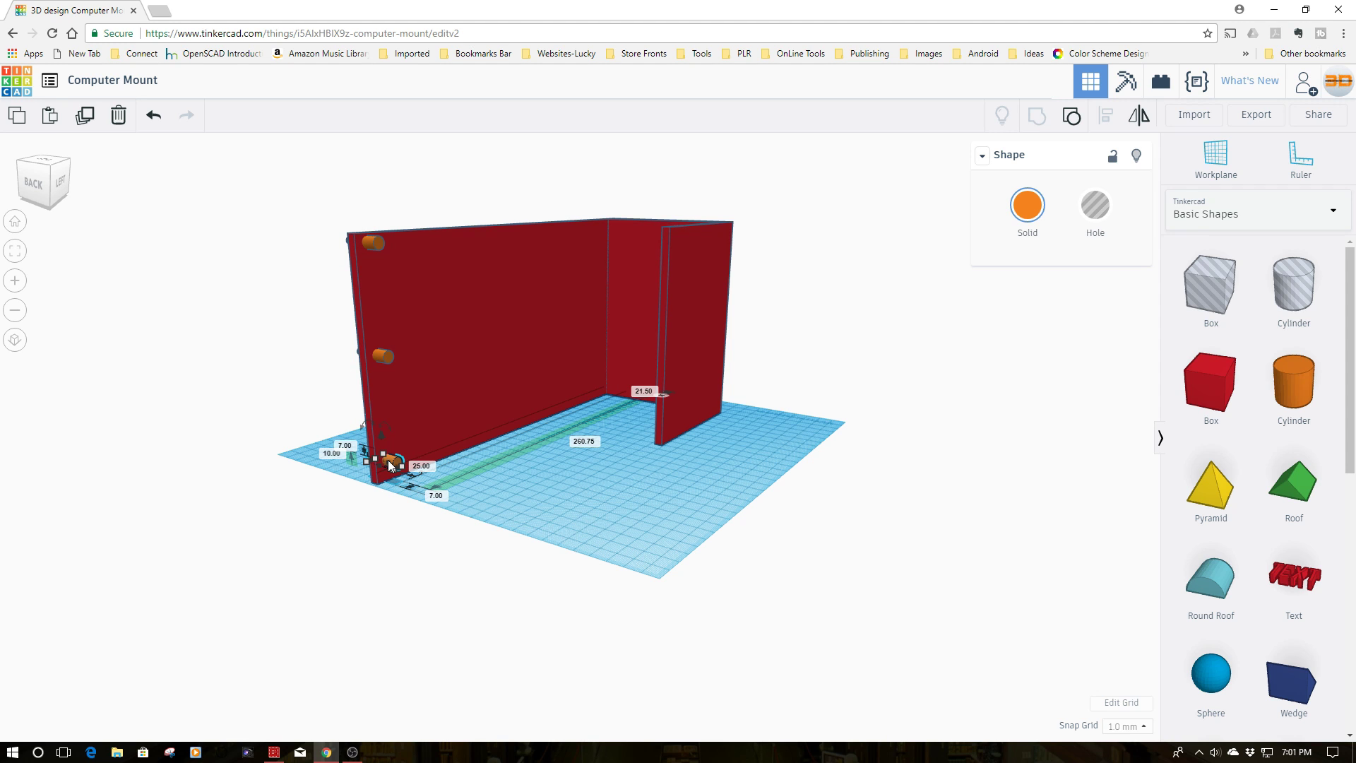
right_click_drag(483, 503, 519, 503)
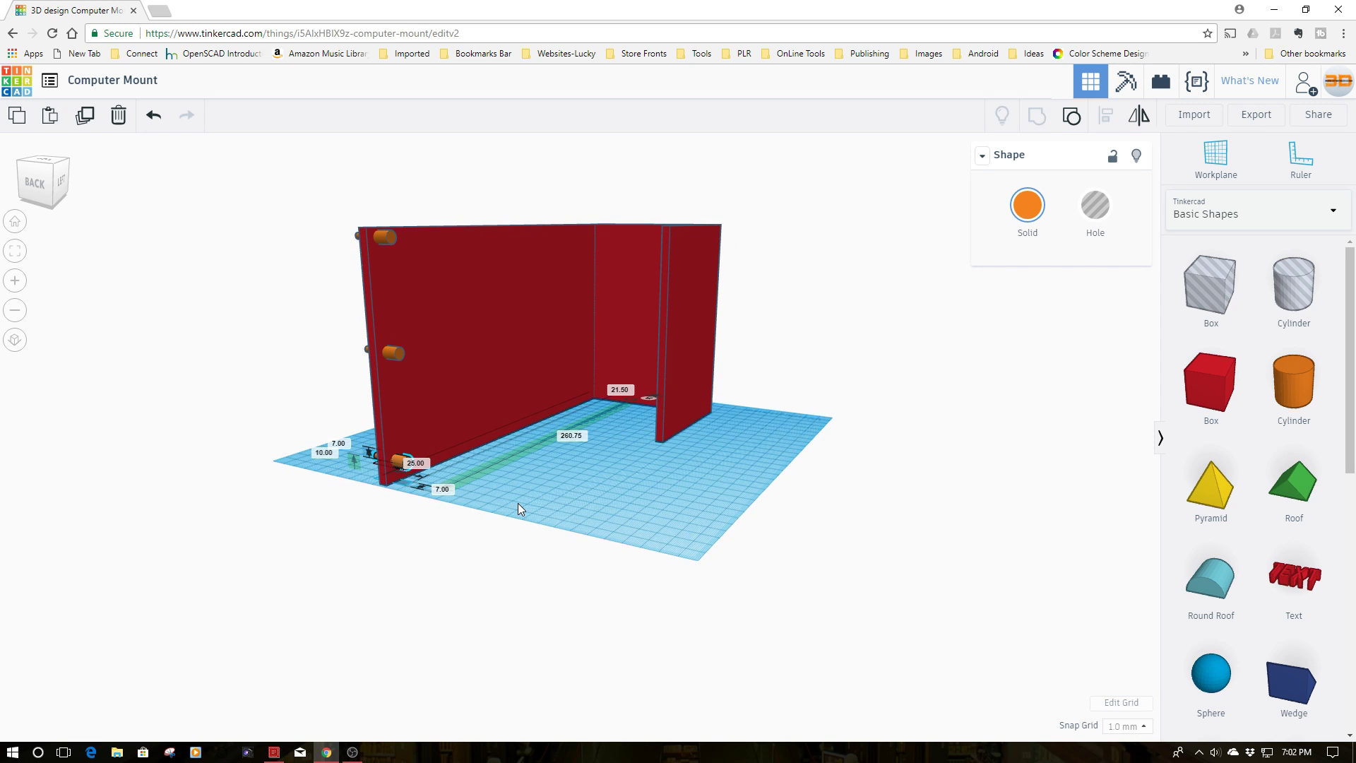
left_click(384, 238)
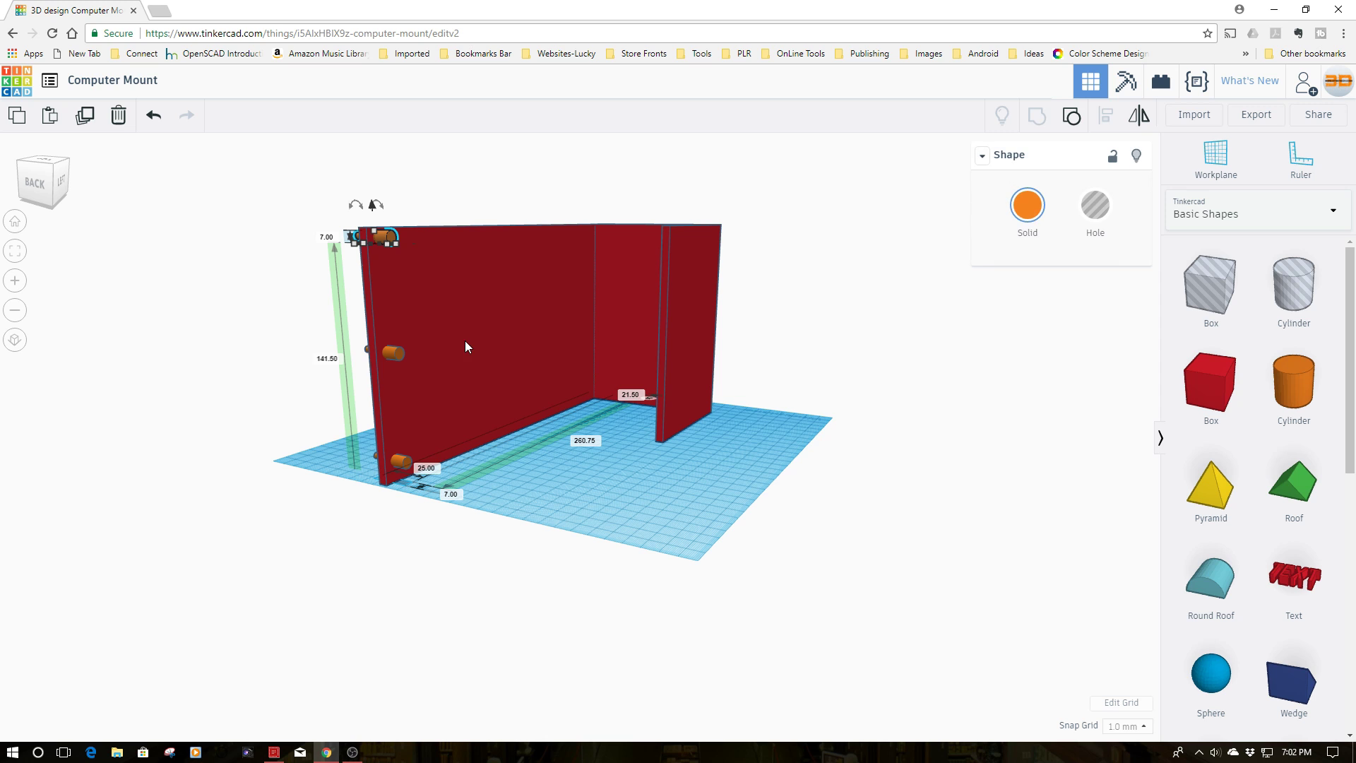
left_click(335, 362)
type("4")
- Set the top peg's height above the workplane to 137 mm
key("Return")
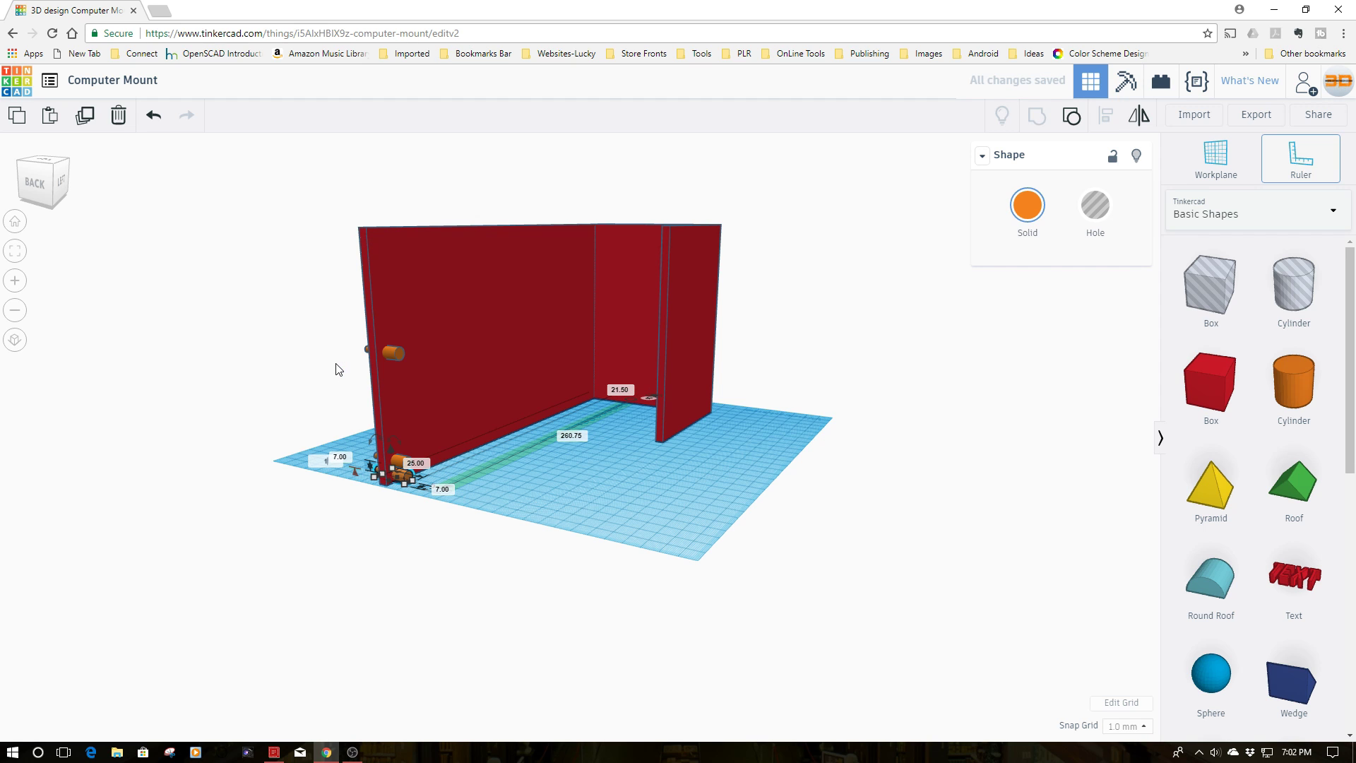
type("131")
key("Return")
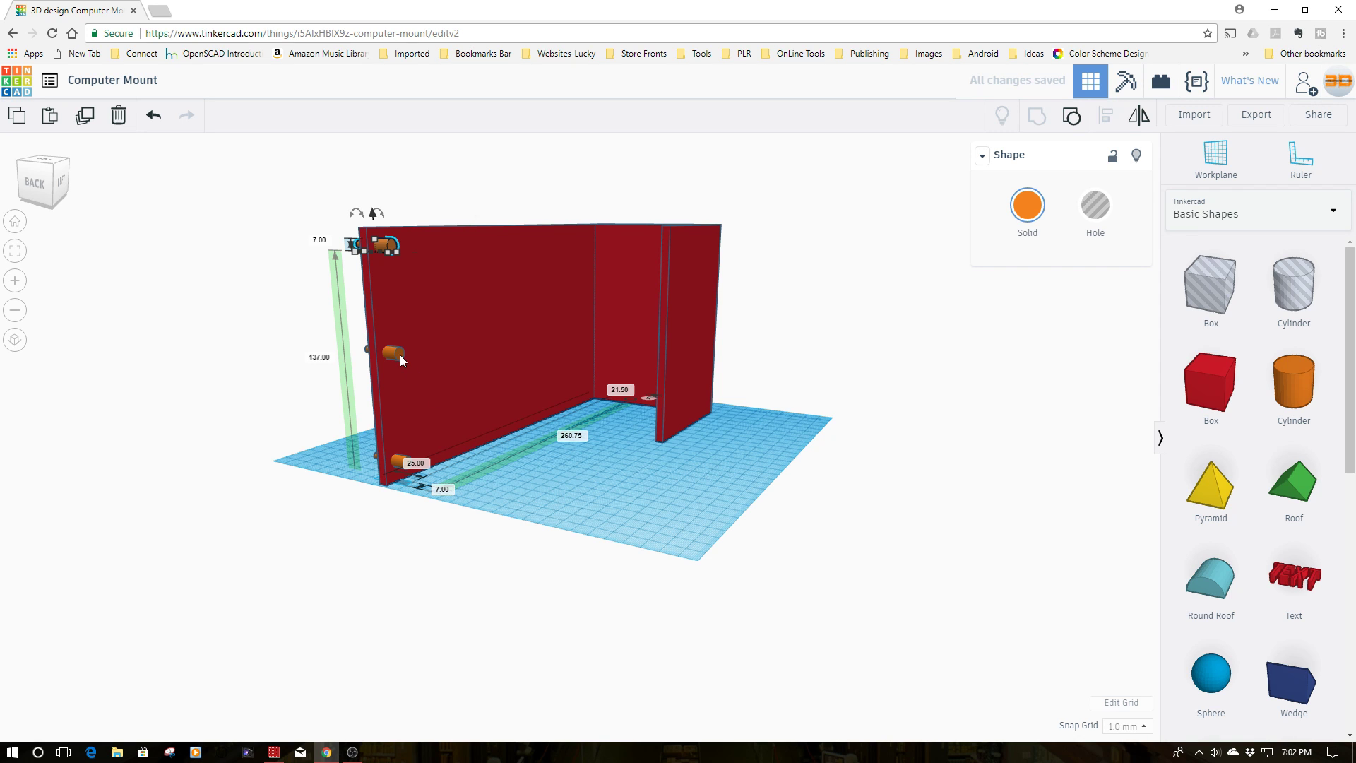
- Select the bottom, middle and top pegs and convert all three to holes
left_click(400, 465)
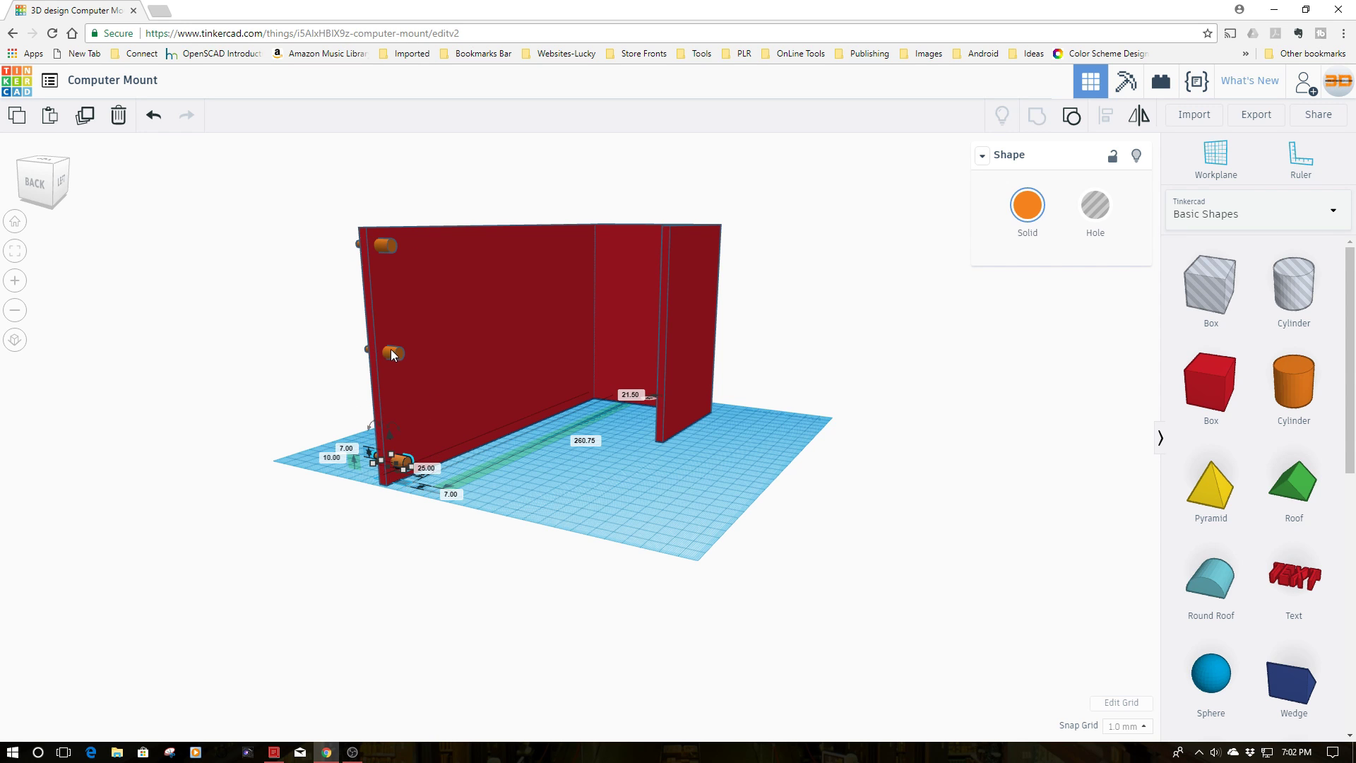
right_click_drag(391, 349, 396, 350)
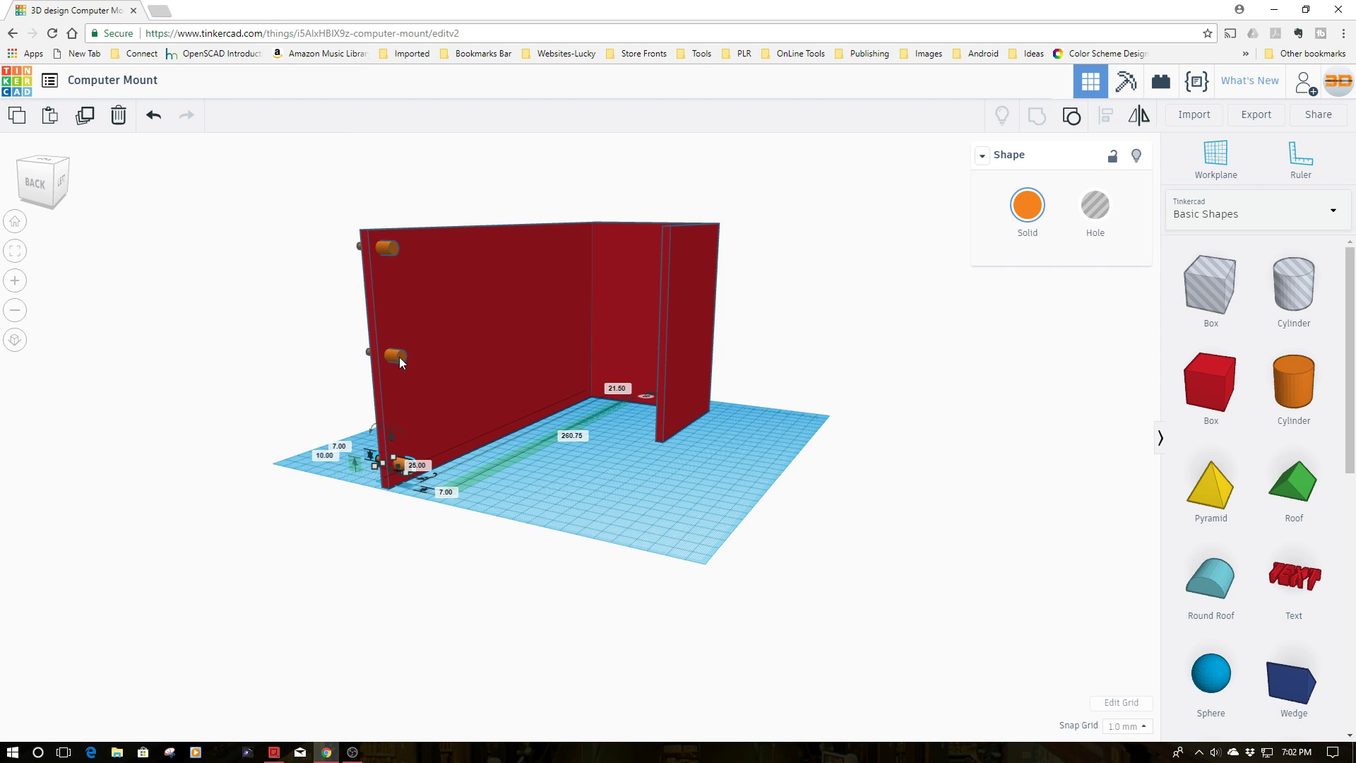
left_click(400, 357)
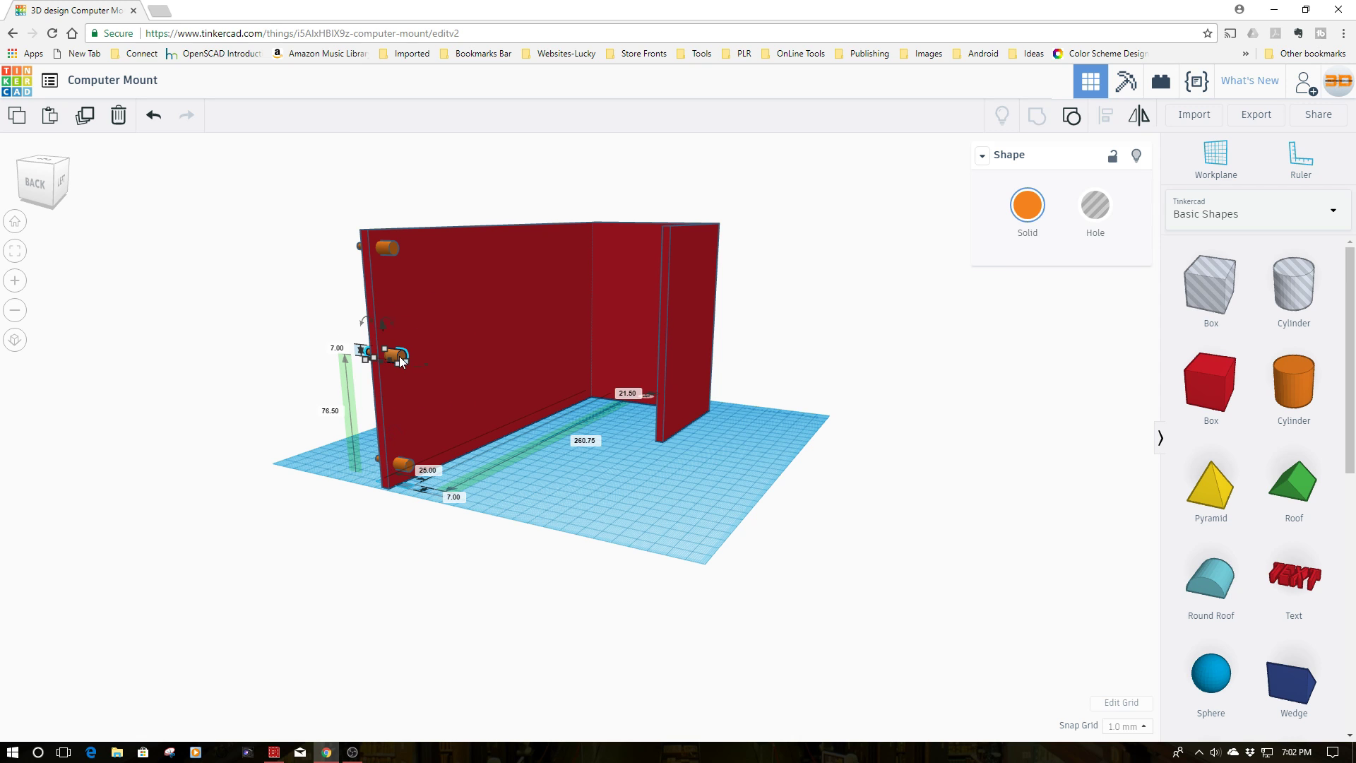
left_click(404, 463, "shift")
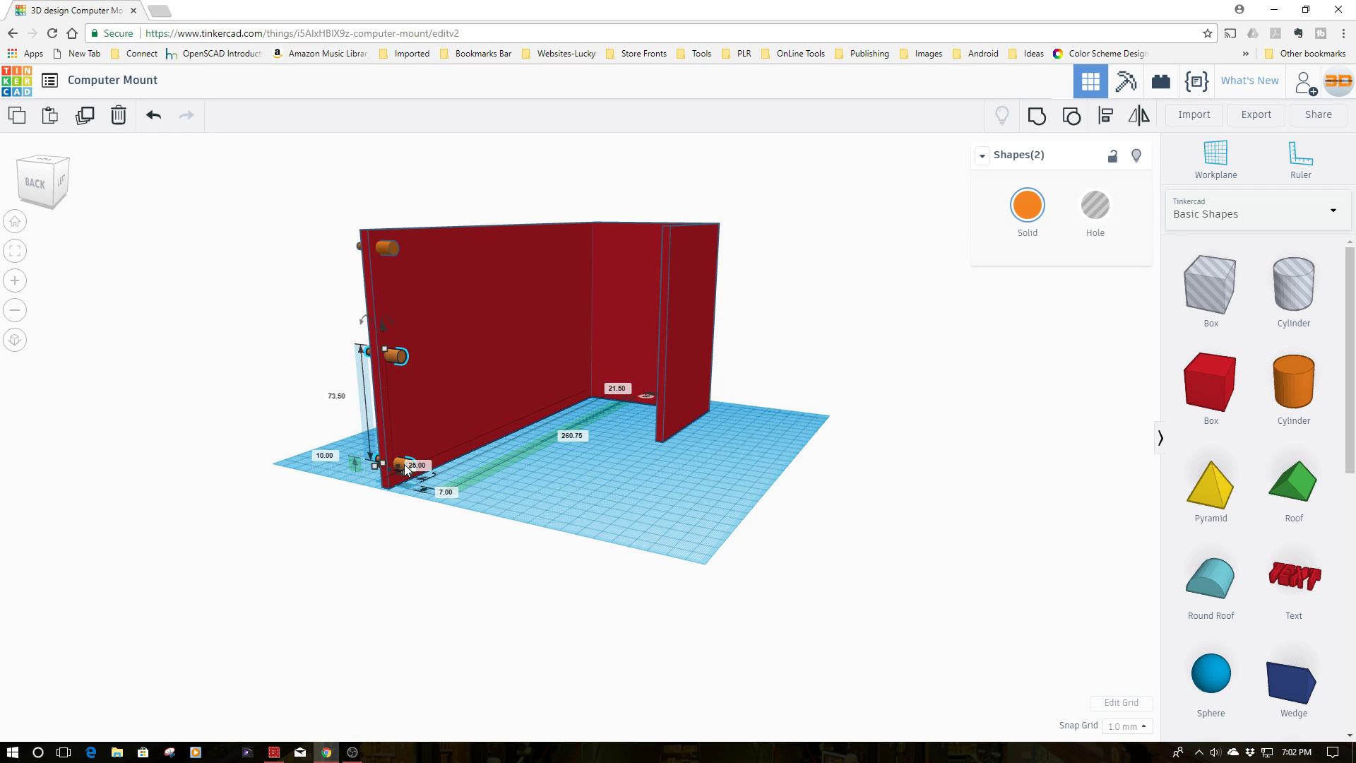
left_click(390, 247, "shift")
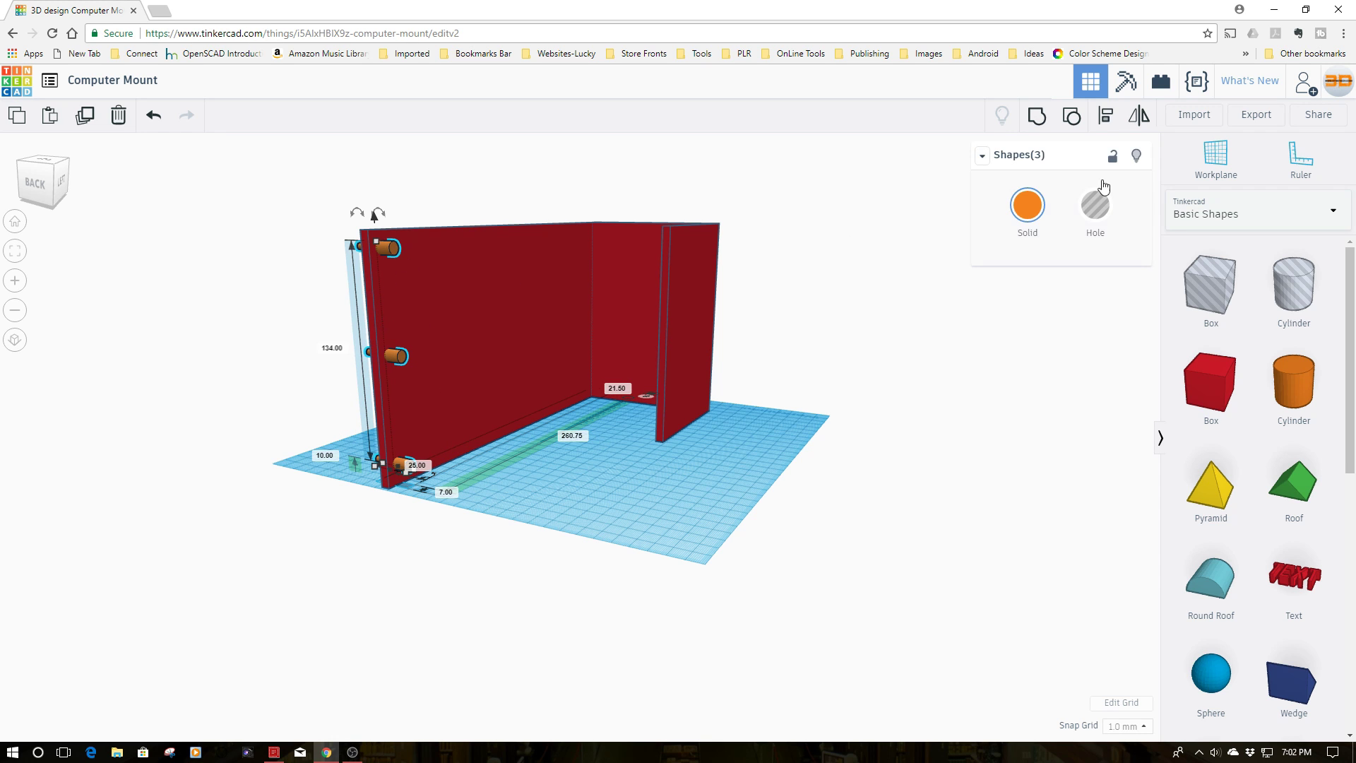
left_click(1095, 206)
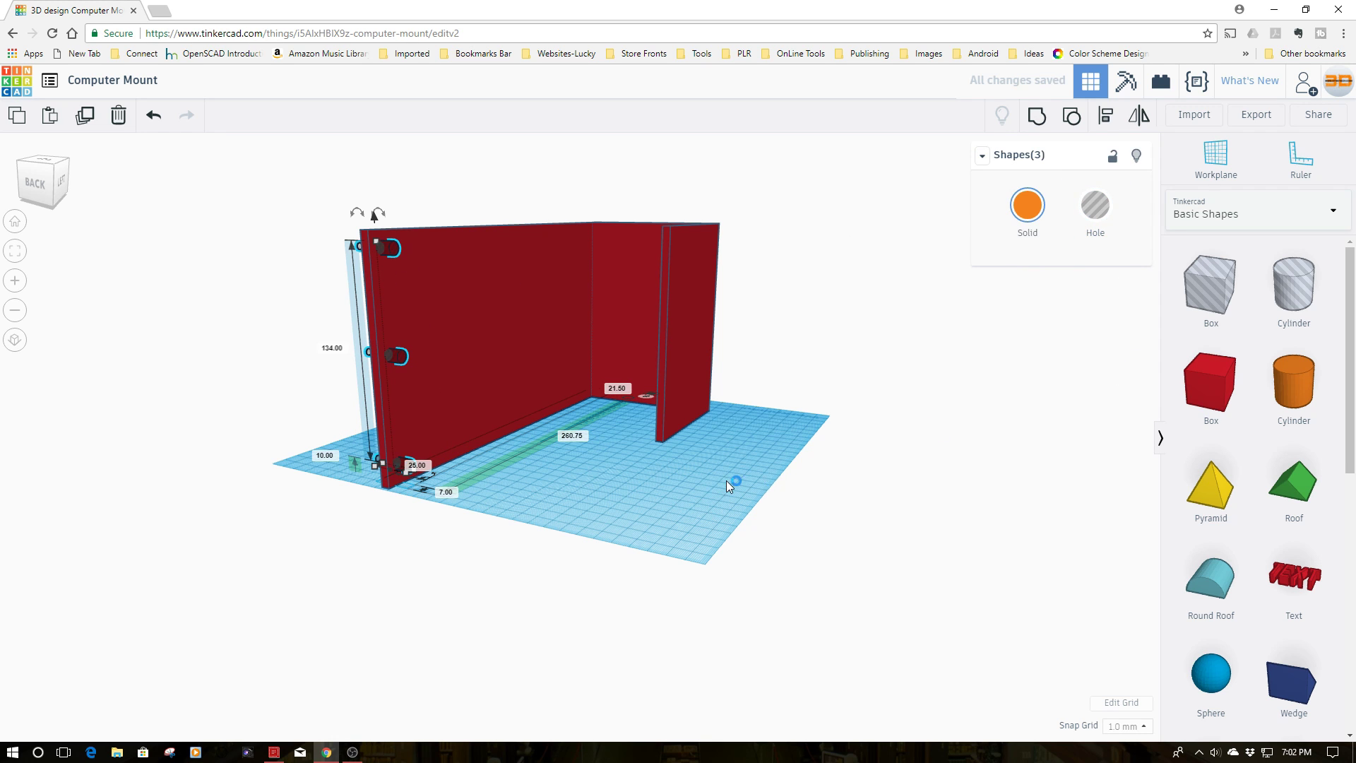
left_click(283, 204)
- Box-select the bracket and three peg holes and group them into one solid
left_click_drag(282, 194, 690, 508)
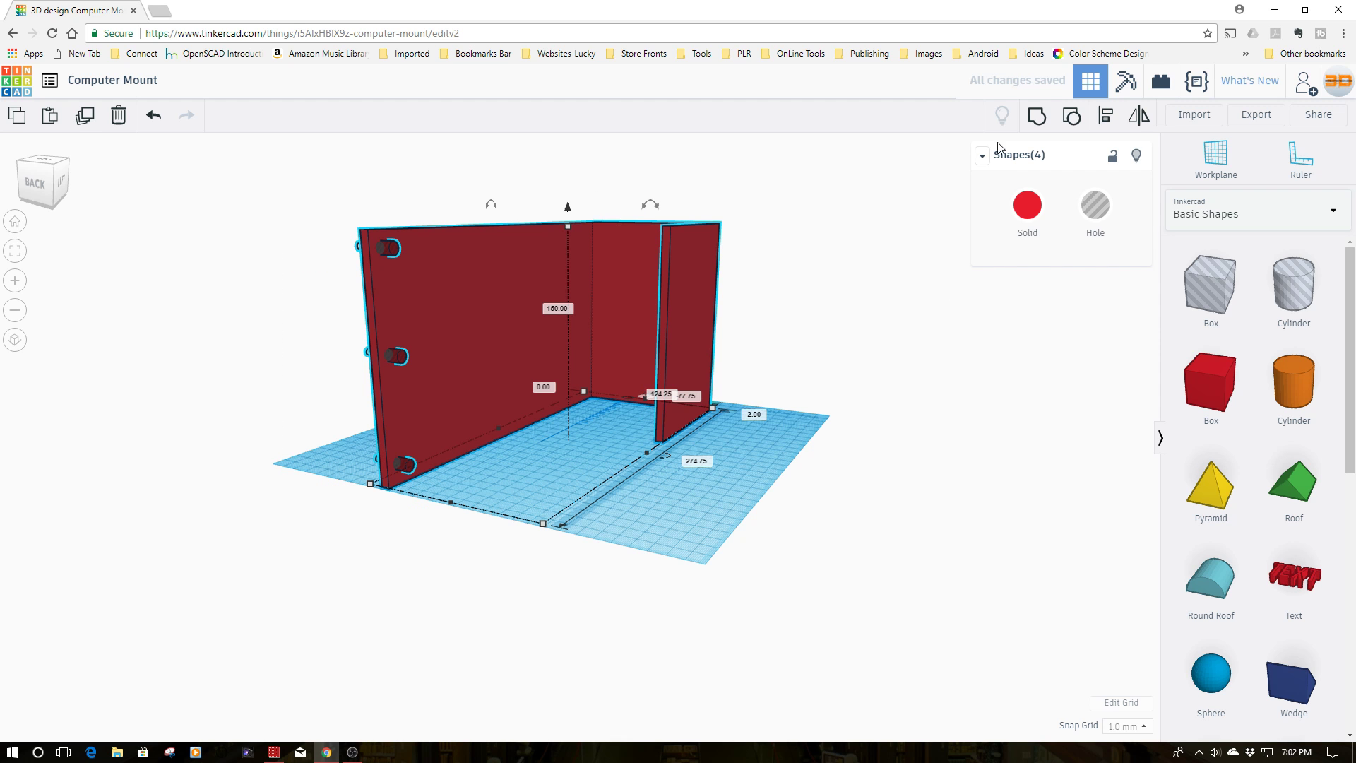
left_click(1035, 124)
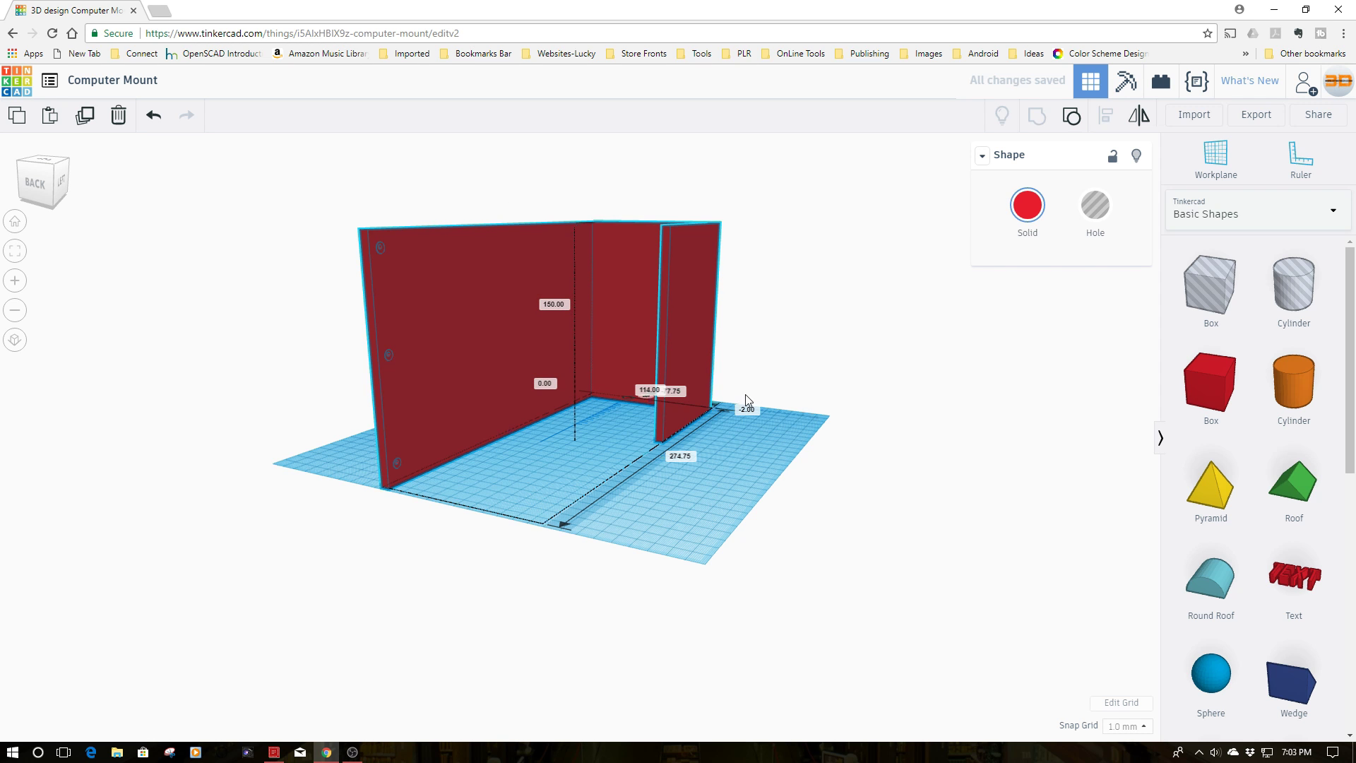
right_click_drag(745, 400, 374, 520)
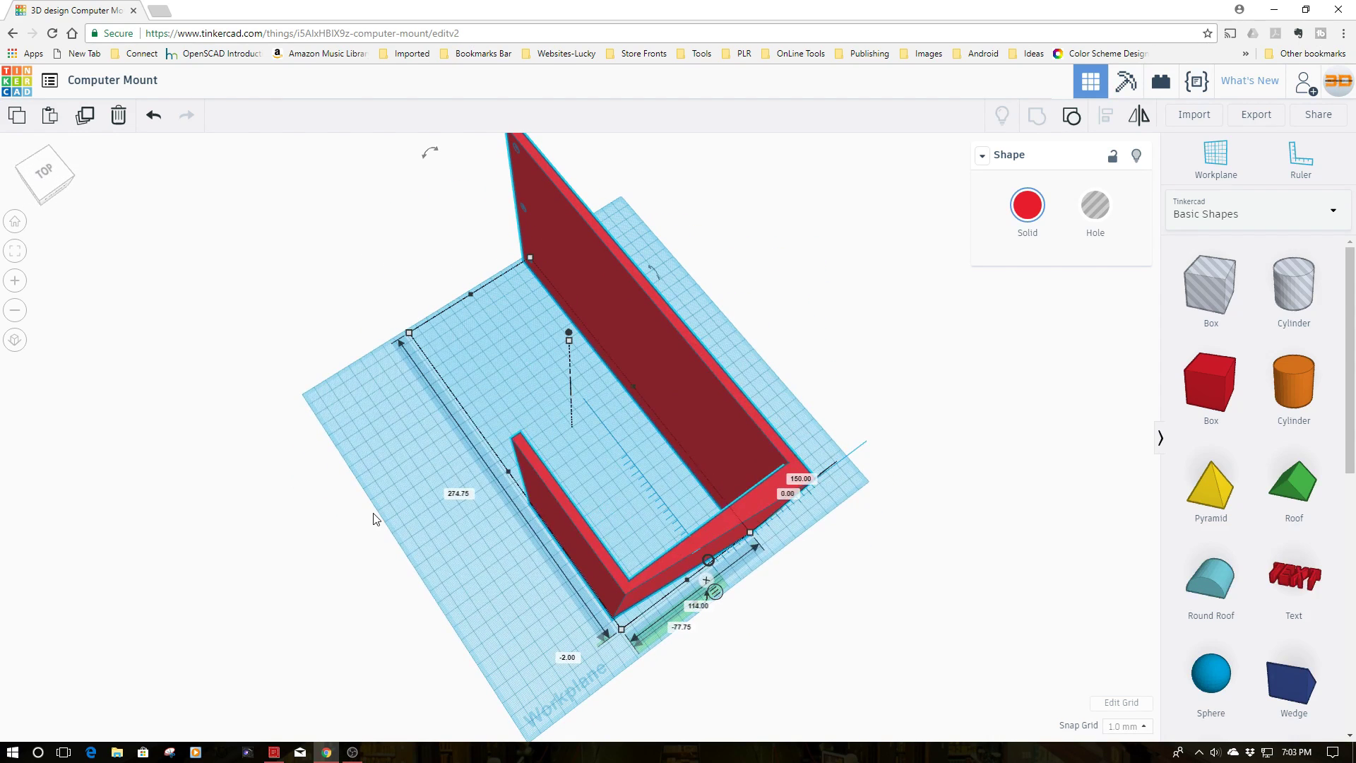